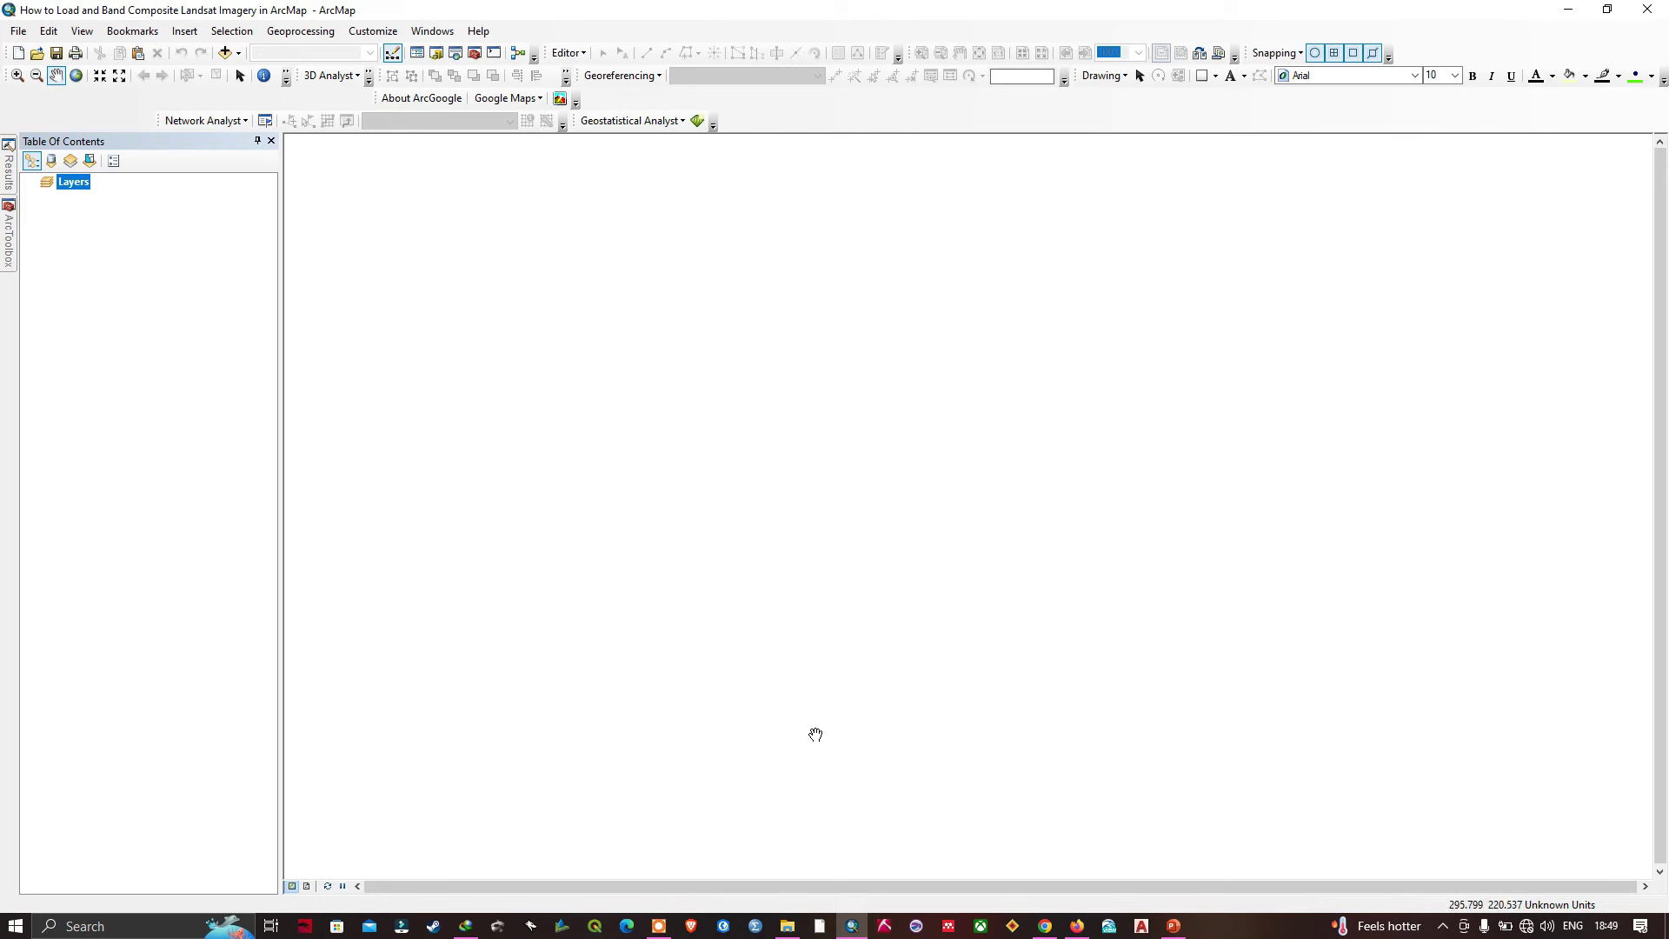
- Switch to File Explorer and extract the Landsat8.tar archive directly into the landsat 8 data folder
{"action": "left_click", "coordinate": [790, 928]}
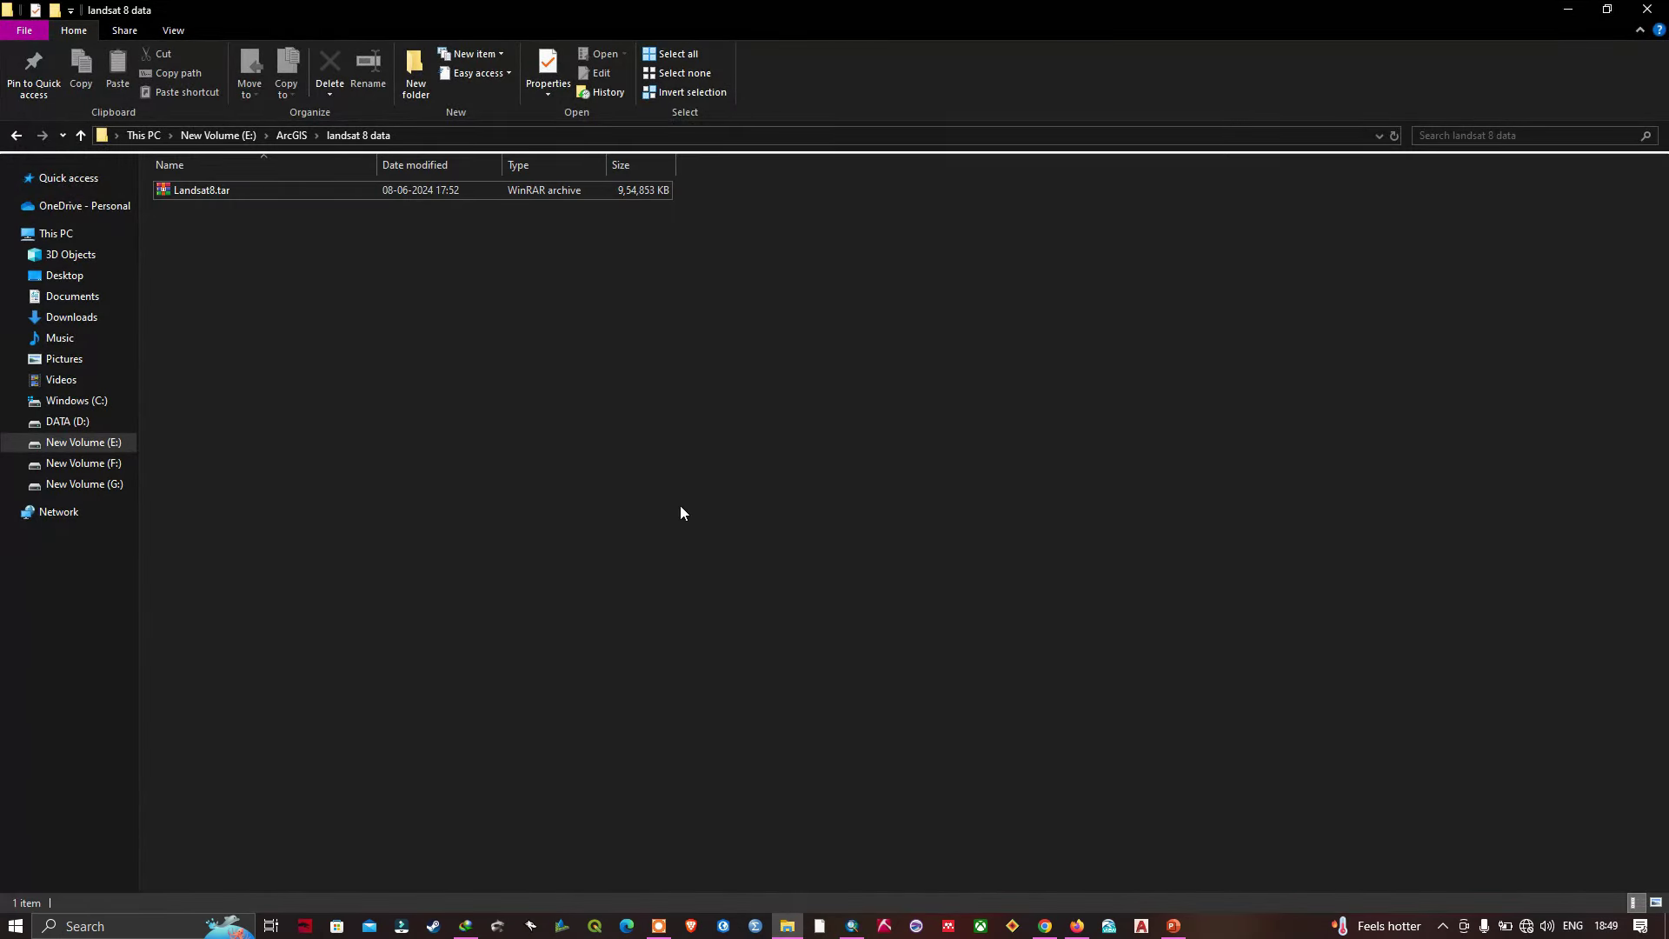
{"action": "right_click", "coordinate": [205, 190]}
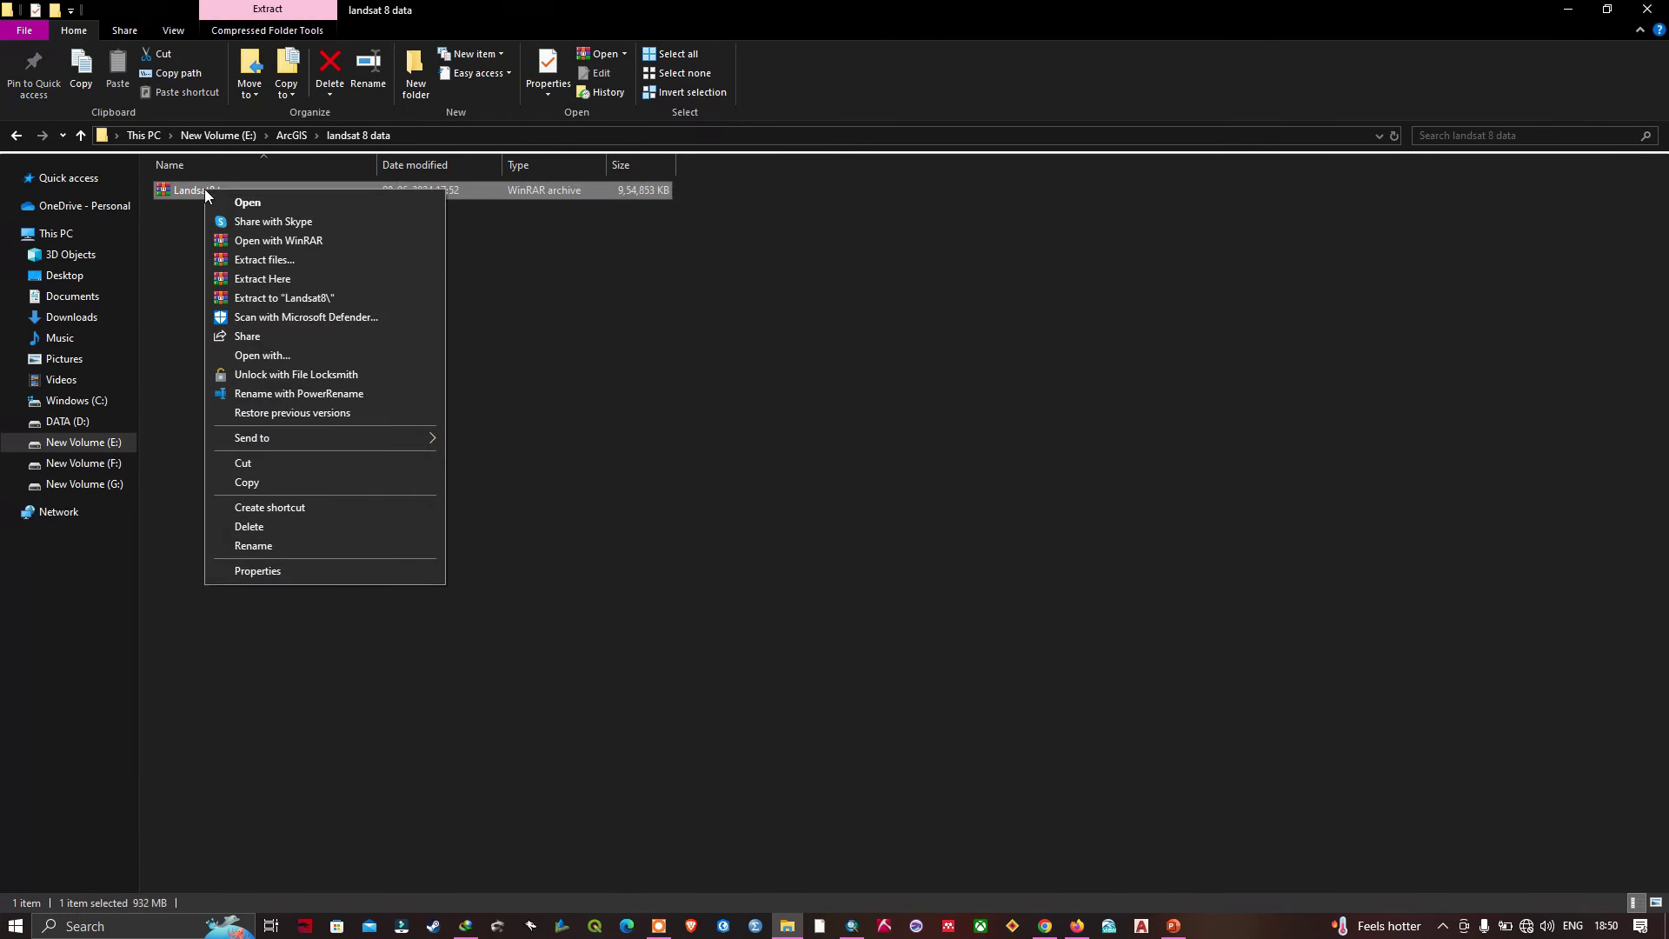
{"action": "left_click", "coordinate": [272, 279]}
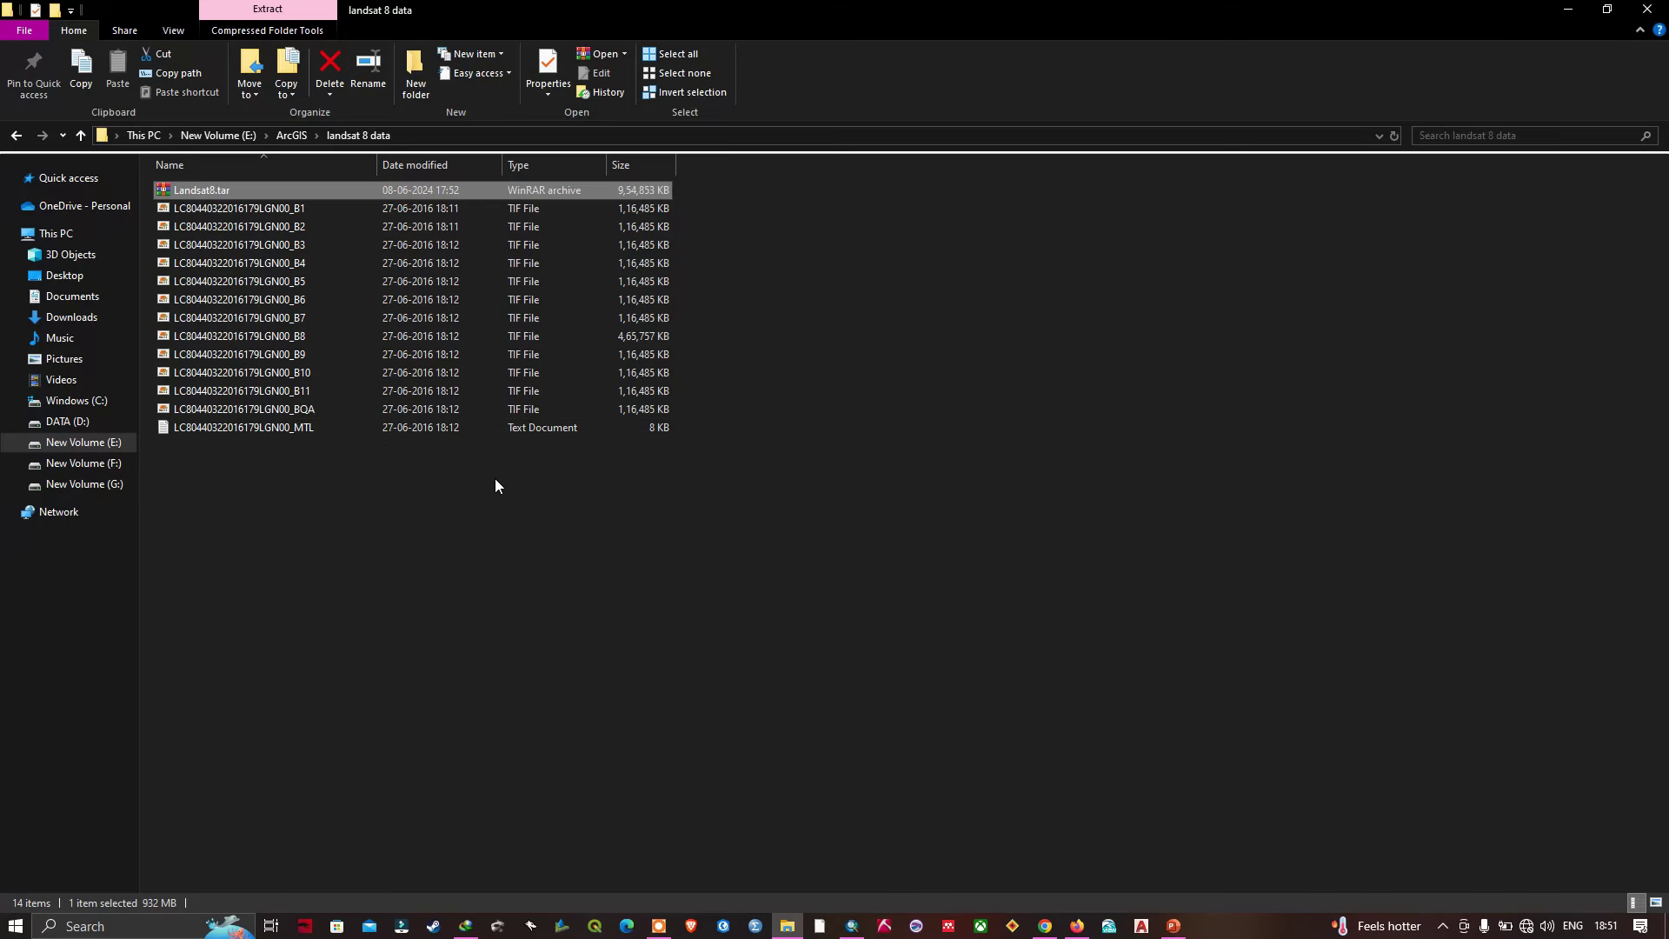
- Switch to ArcMap and add the B1 to B11 TIF files from the landsat 8 data folder, leaving out the BQA and MTL files
{"action": "left_click", "coordinate": [853, 929]}
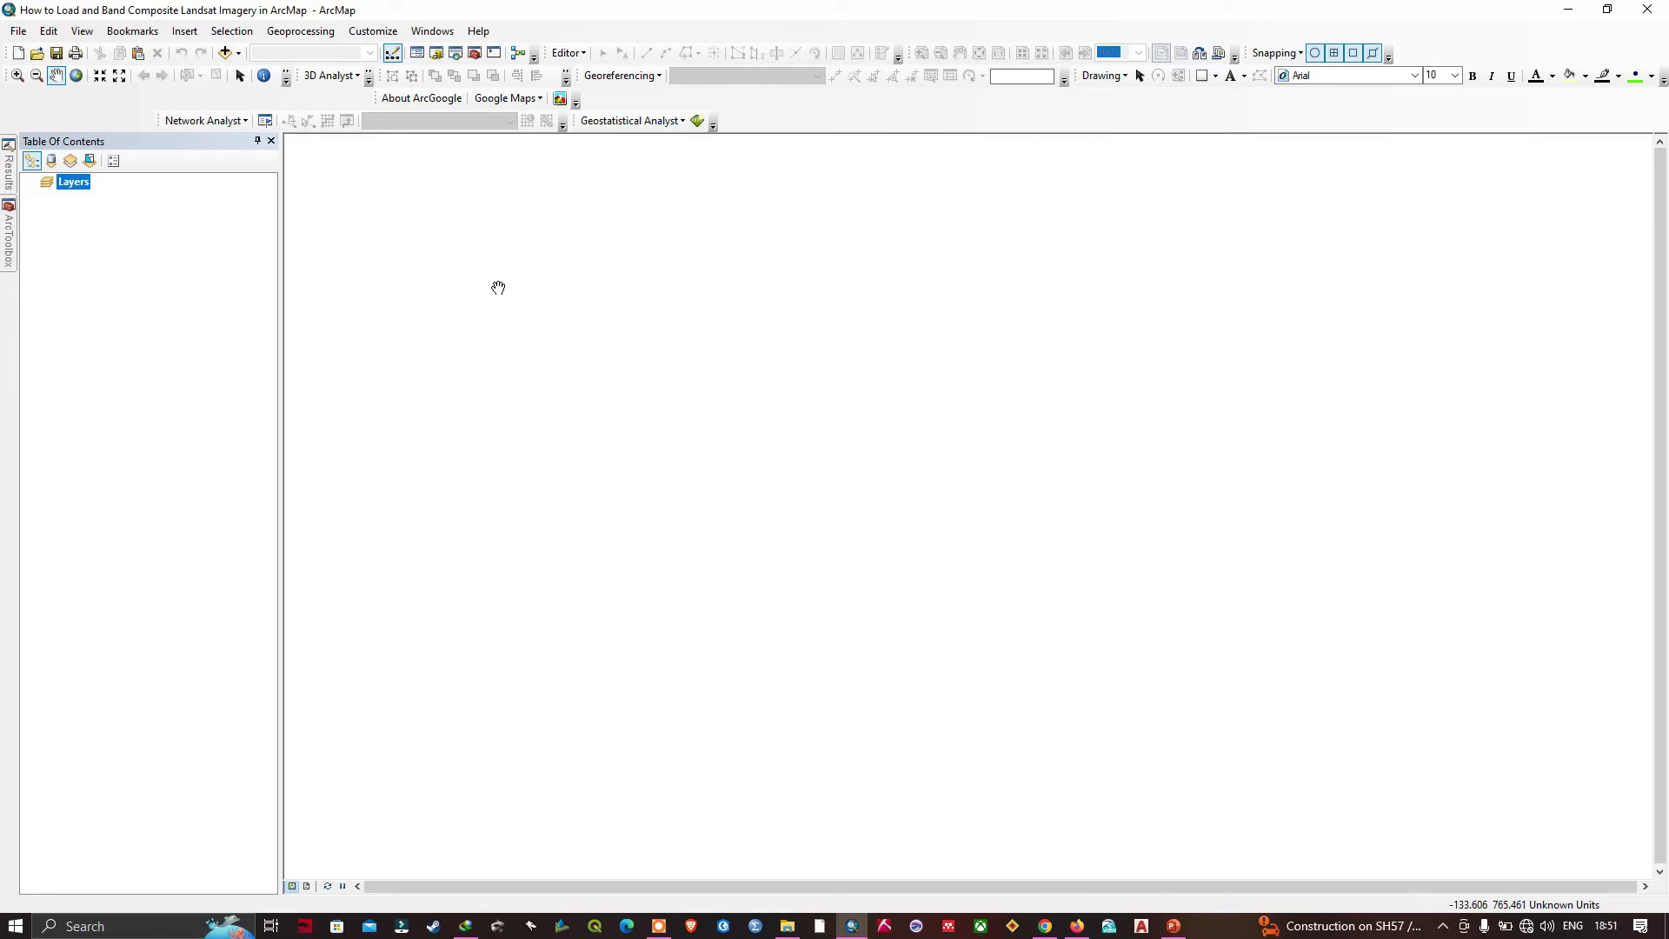
{"action": "left_click", "coordinate": [240, 53]}
{"action": "left_click", "coordinate": [252, 71]}
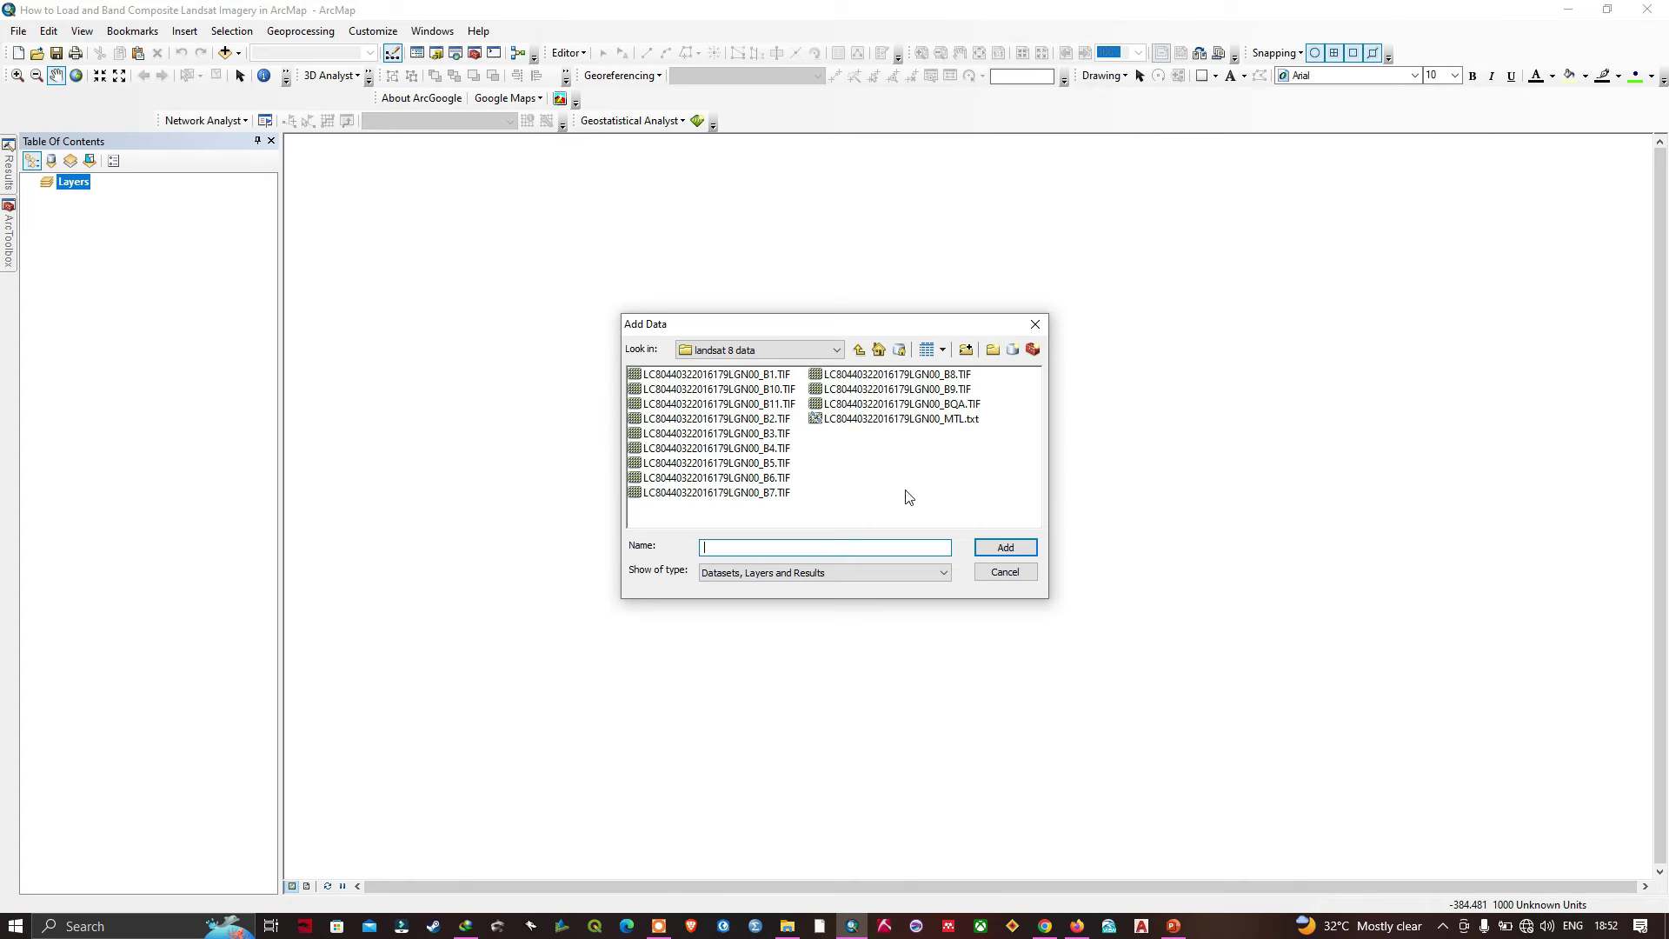
{"action": "left_click_drag", "start_coordinate": [905, 511], "coordinate": [739, 375]}
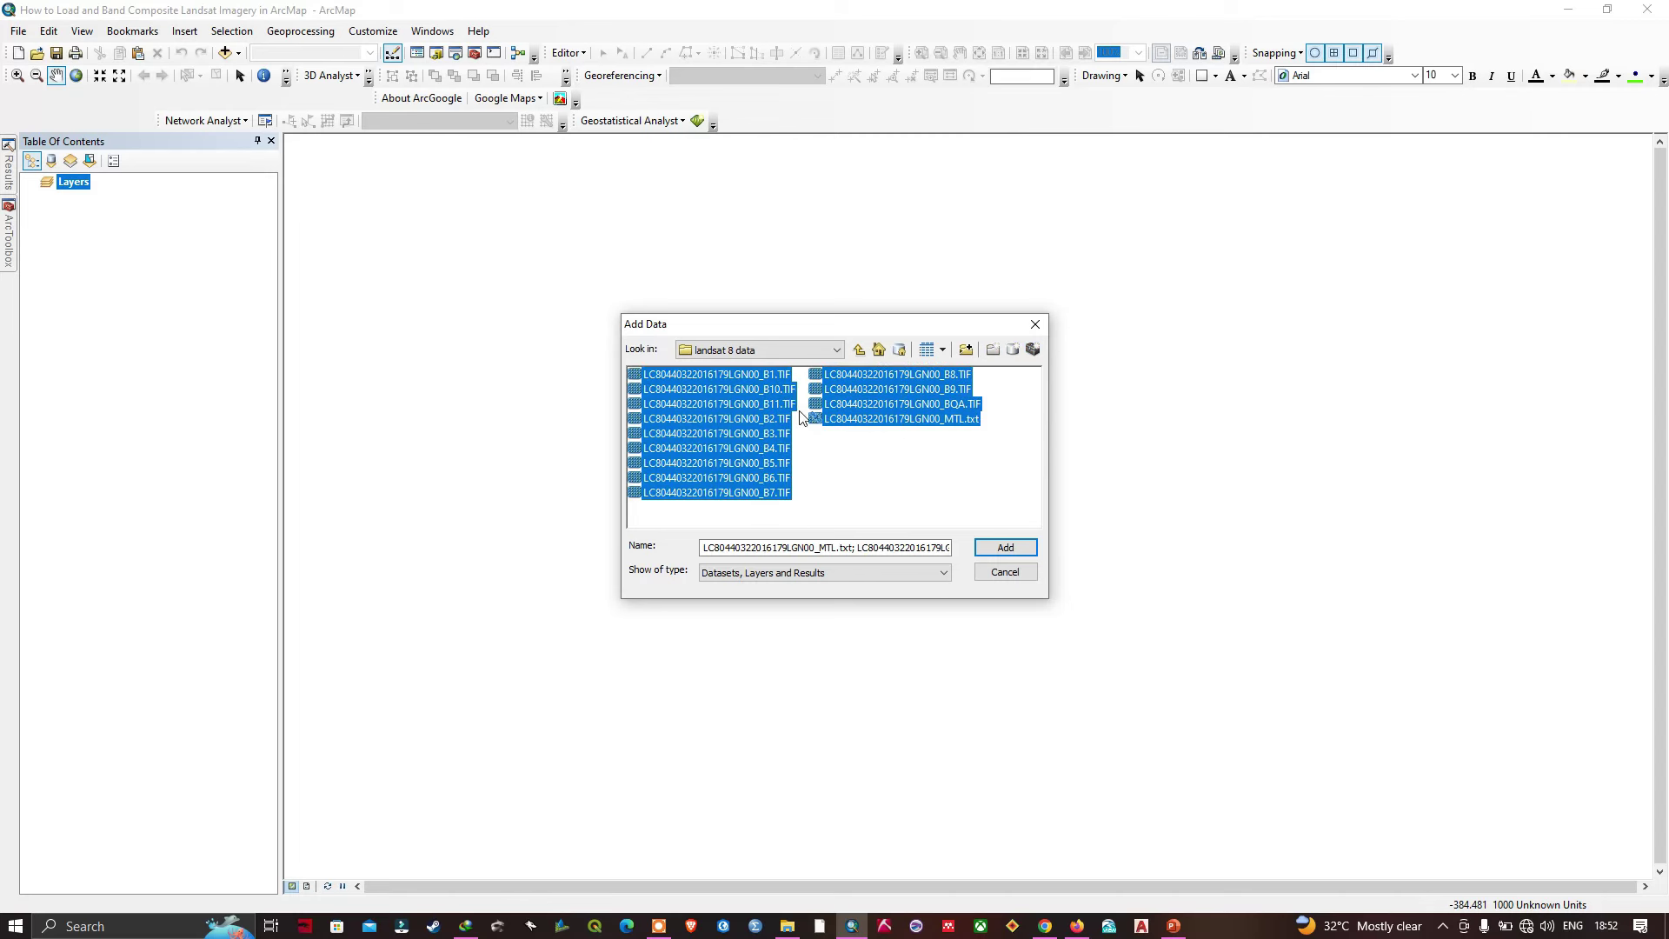
{"action": "left_click", "coordinate": [954, 420], "text": "ctrl"}
{"action": "left_click", "coordinate": [960, 404], "text": "ctrl"}
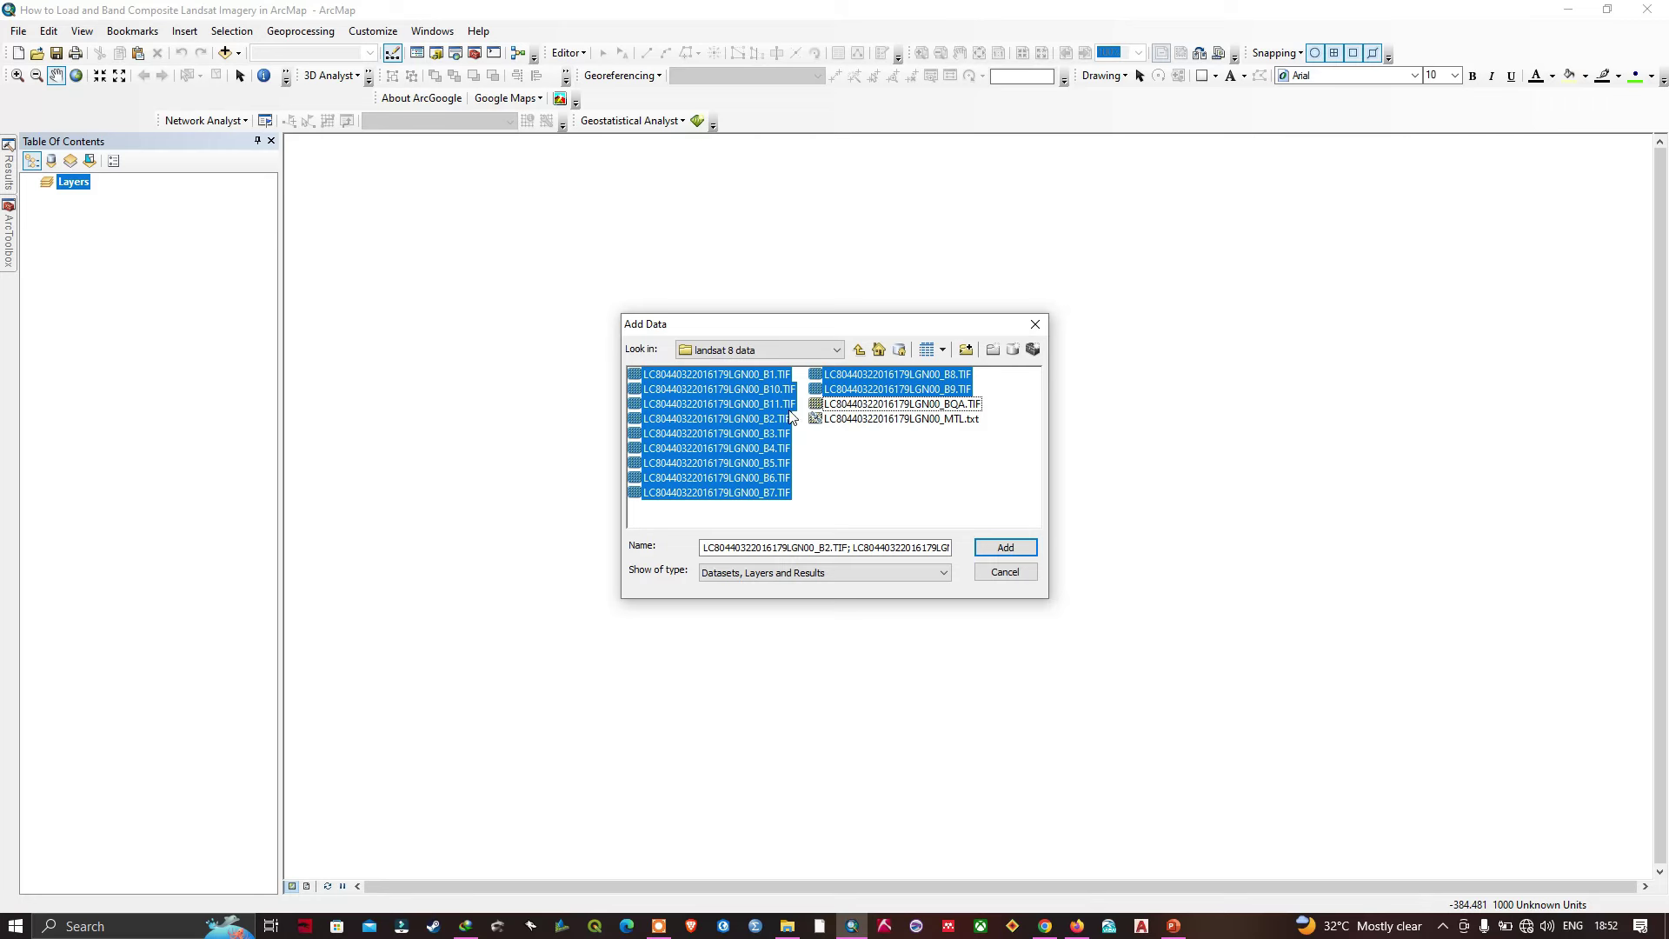
{"action": "left_click", "coordinate": [1006, 548]}
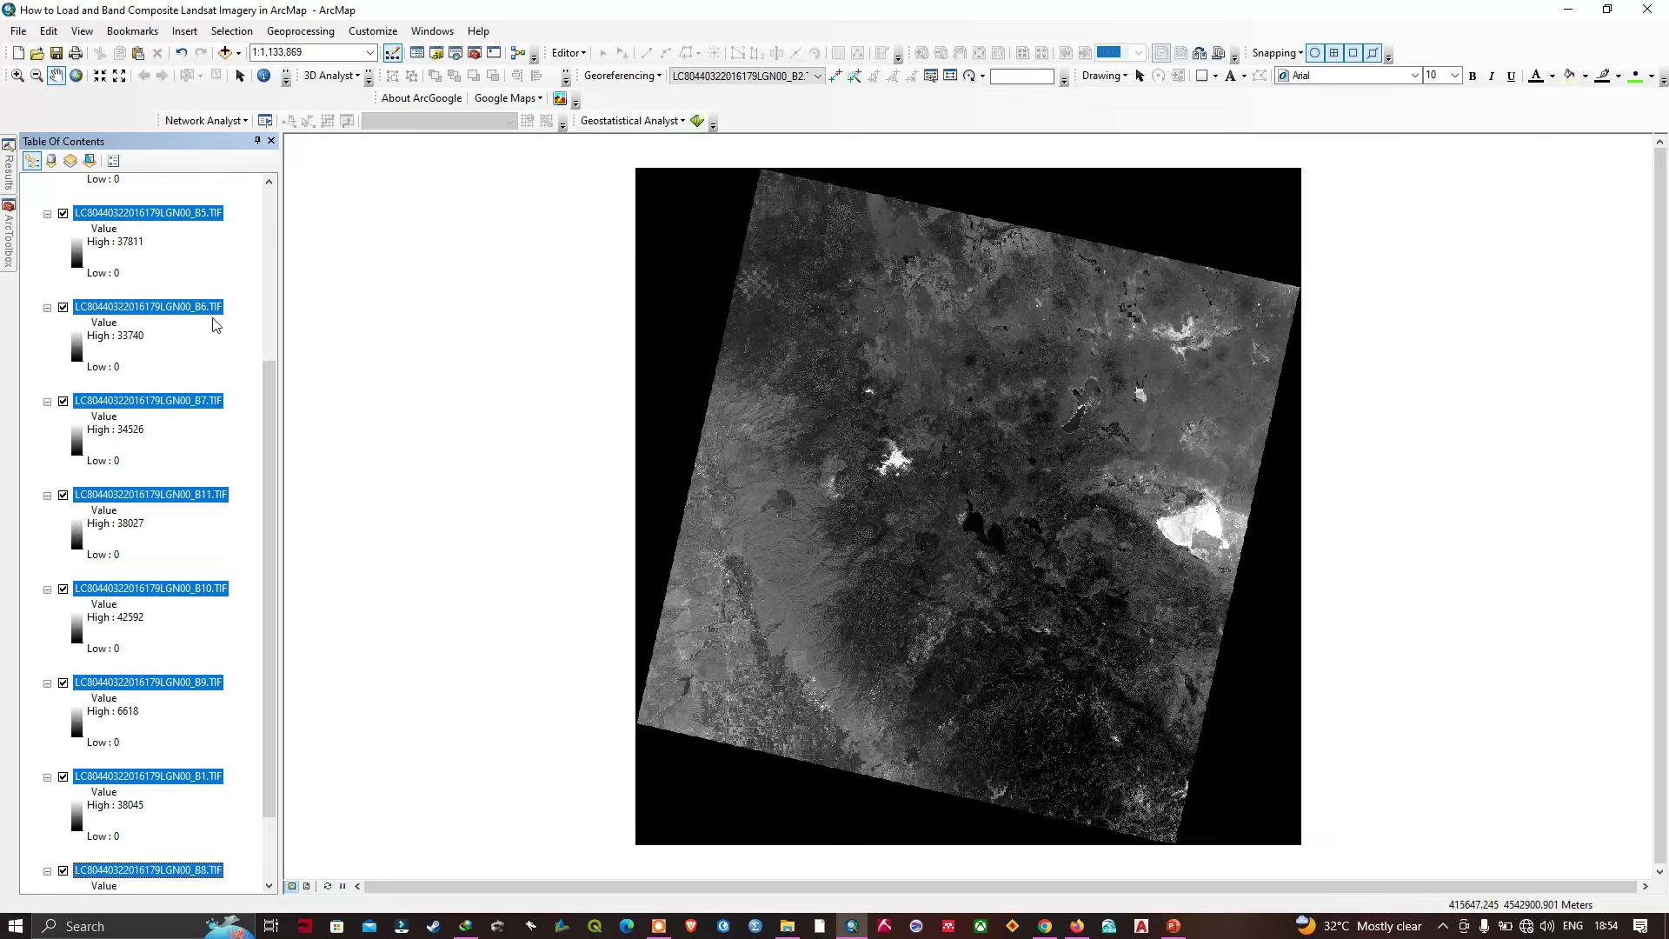
- Turn off all band layers at once and display only the B2 layer on the map
{"action": "scroll", "coordinate": [201, 368], "scroll_direction": "up", "scroll_amount": 4}
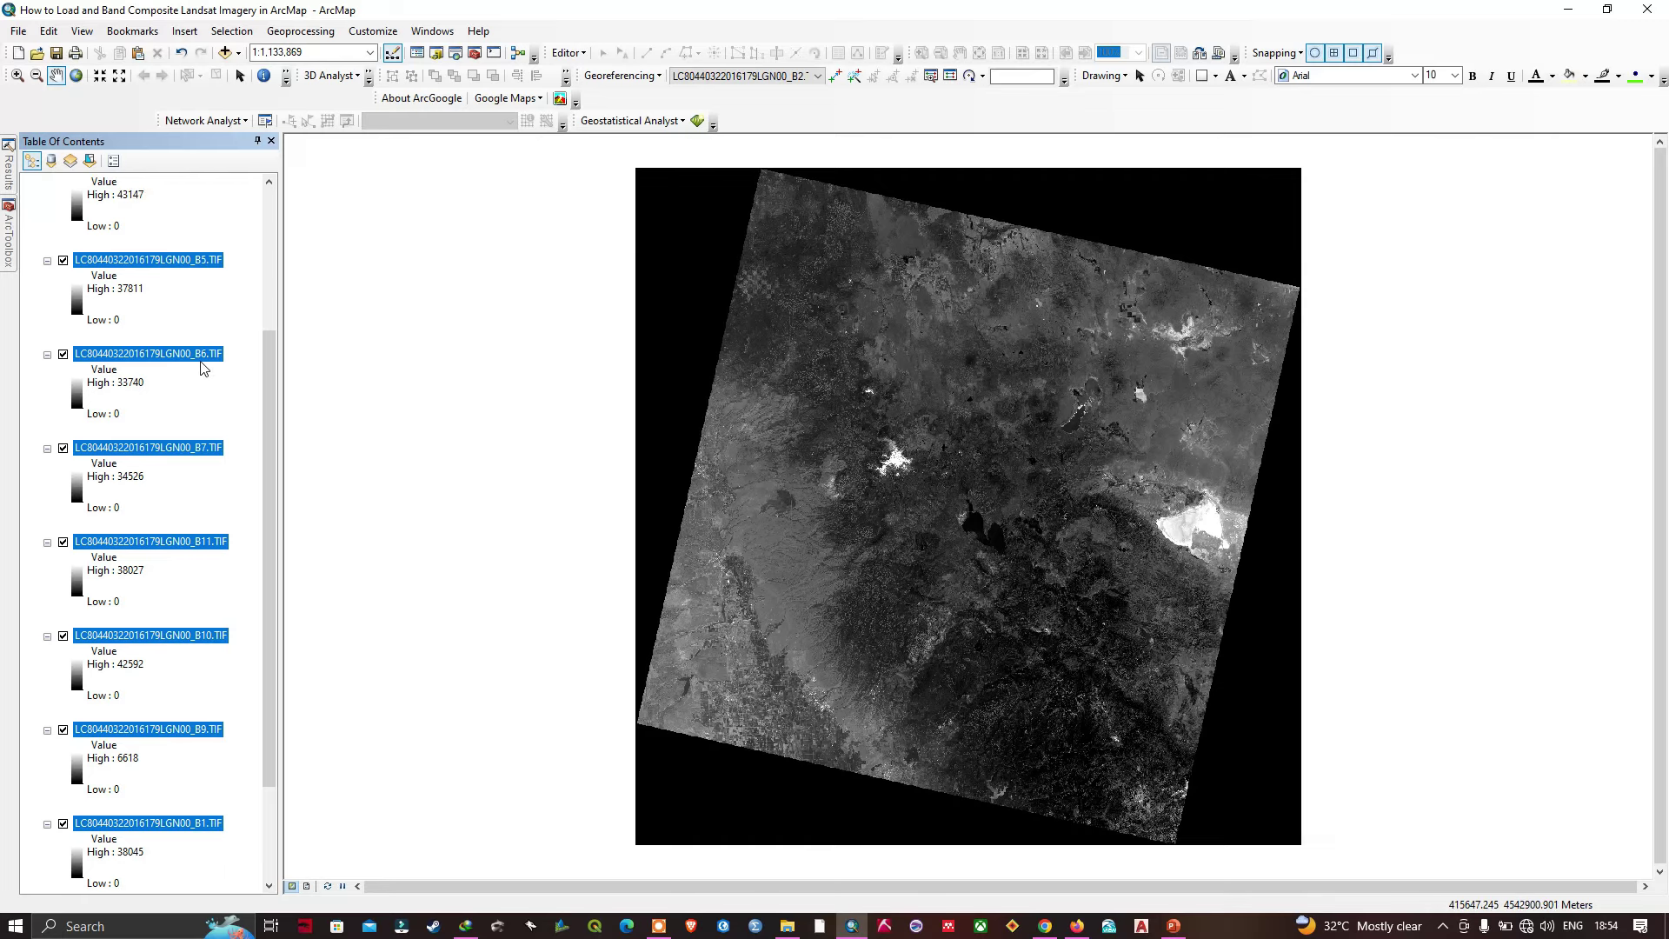
{"action": "scroll", "coordinate": [201, 368], "scroll_direction": "up", "scroll_amount": 2}
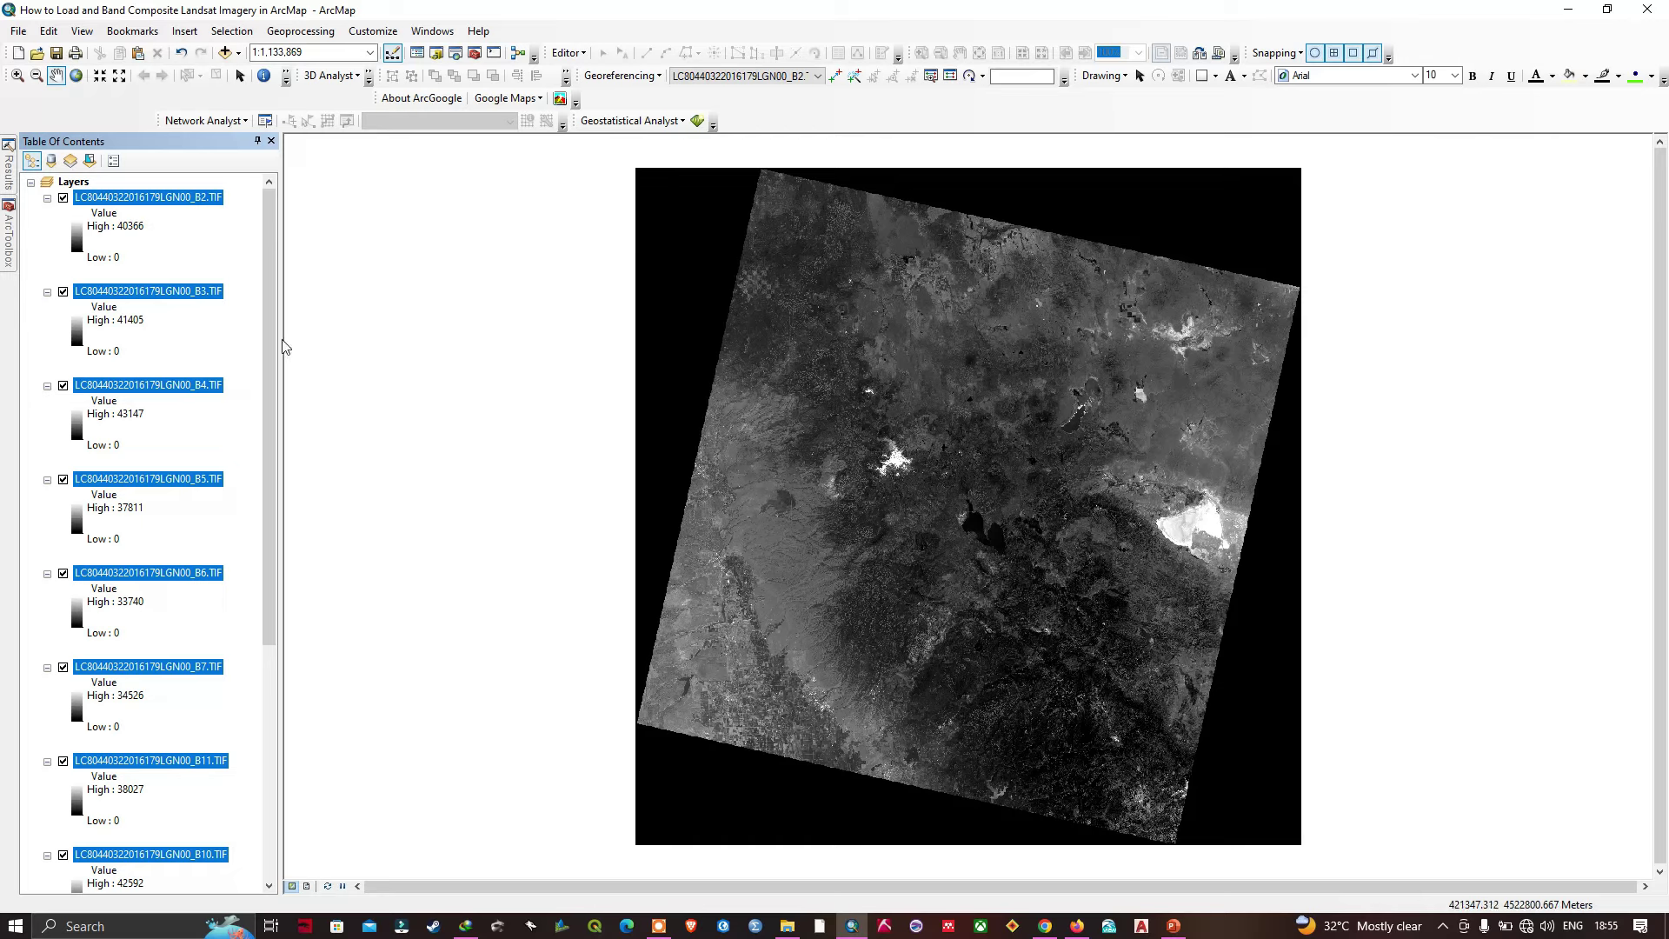
{"action": "left_click", "coordinate": [64, 292], "text": "ctrl"}
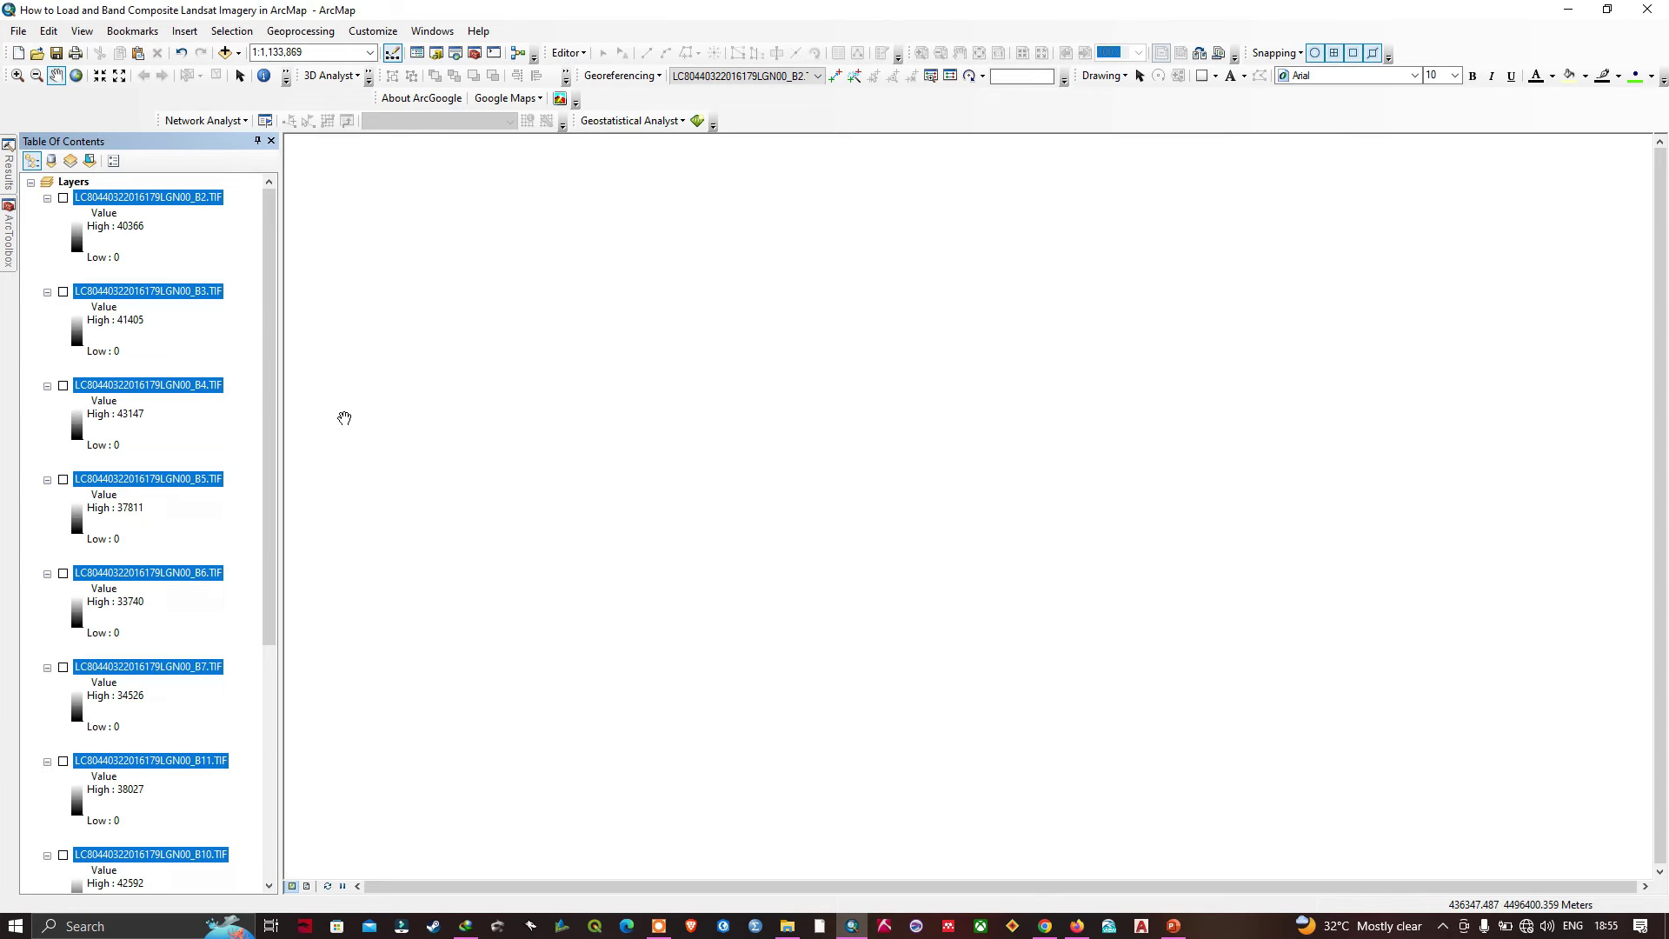
{"action": "left_click", "coordinate": [63, 198]}
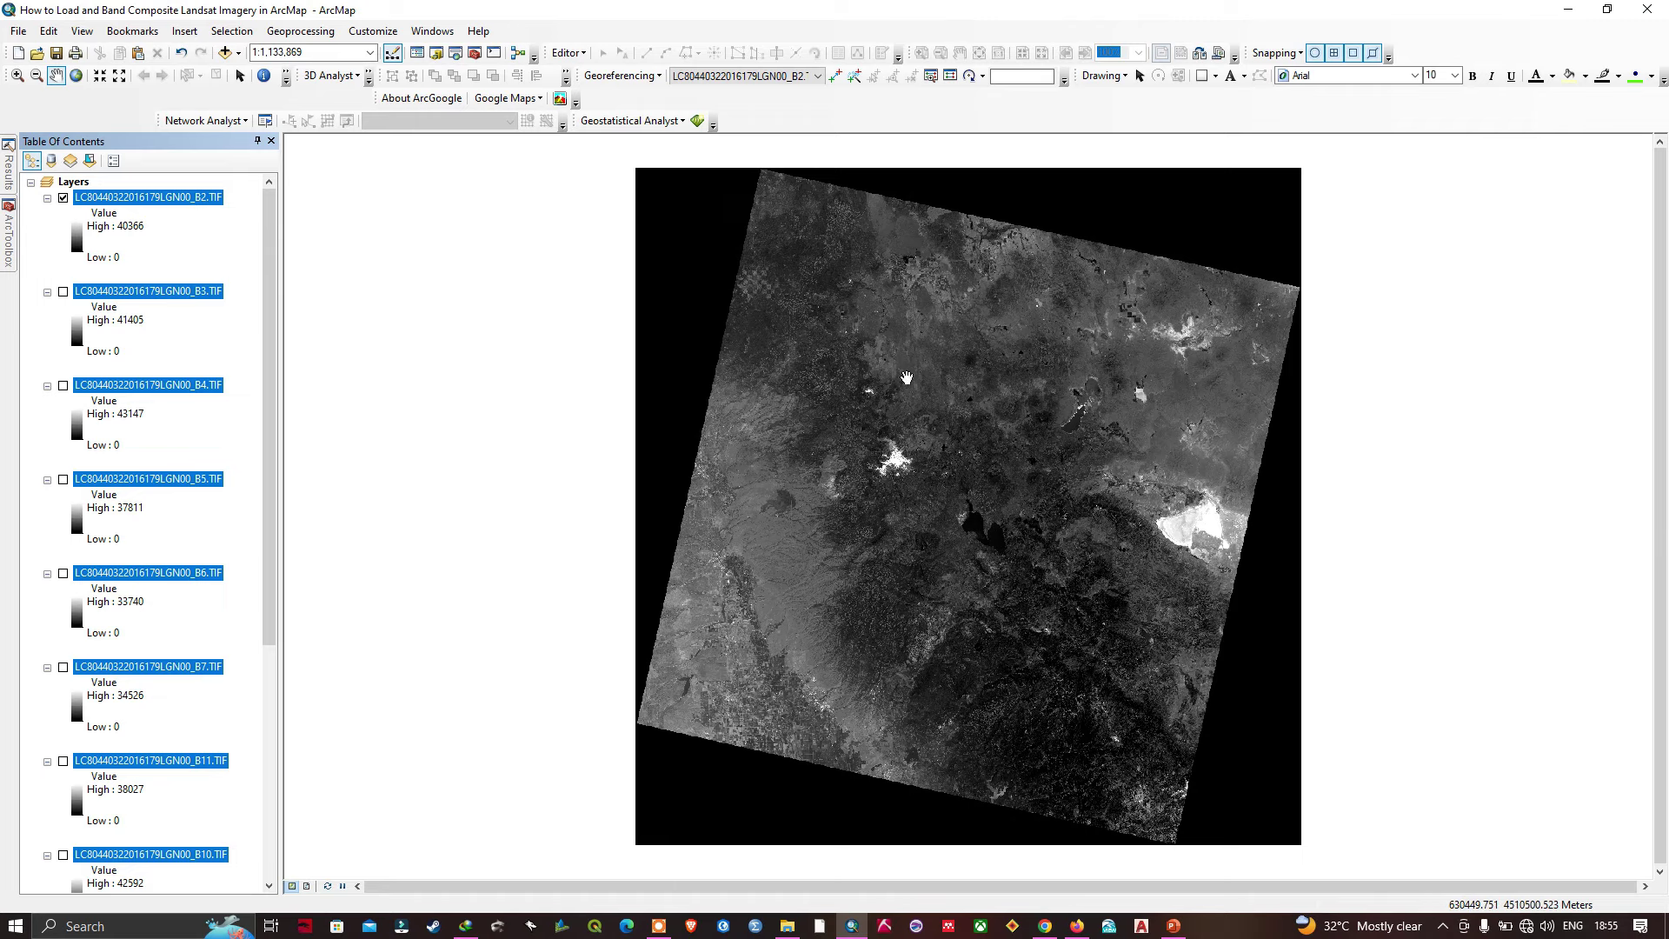
{"action": "left_click_drag", "start_coordinate": [896, 379], "coordinate": [847, 375]}
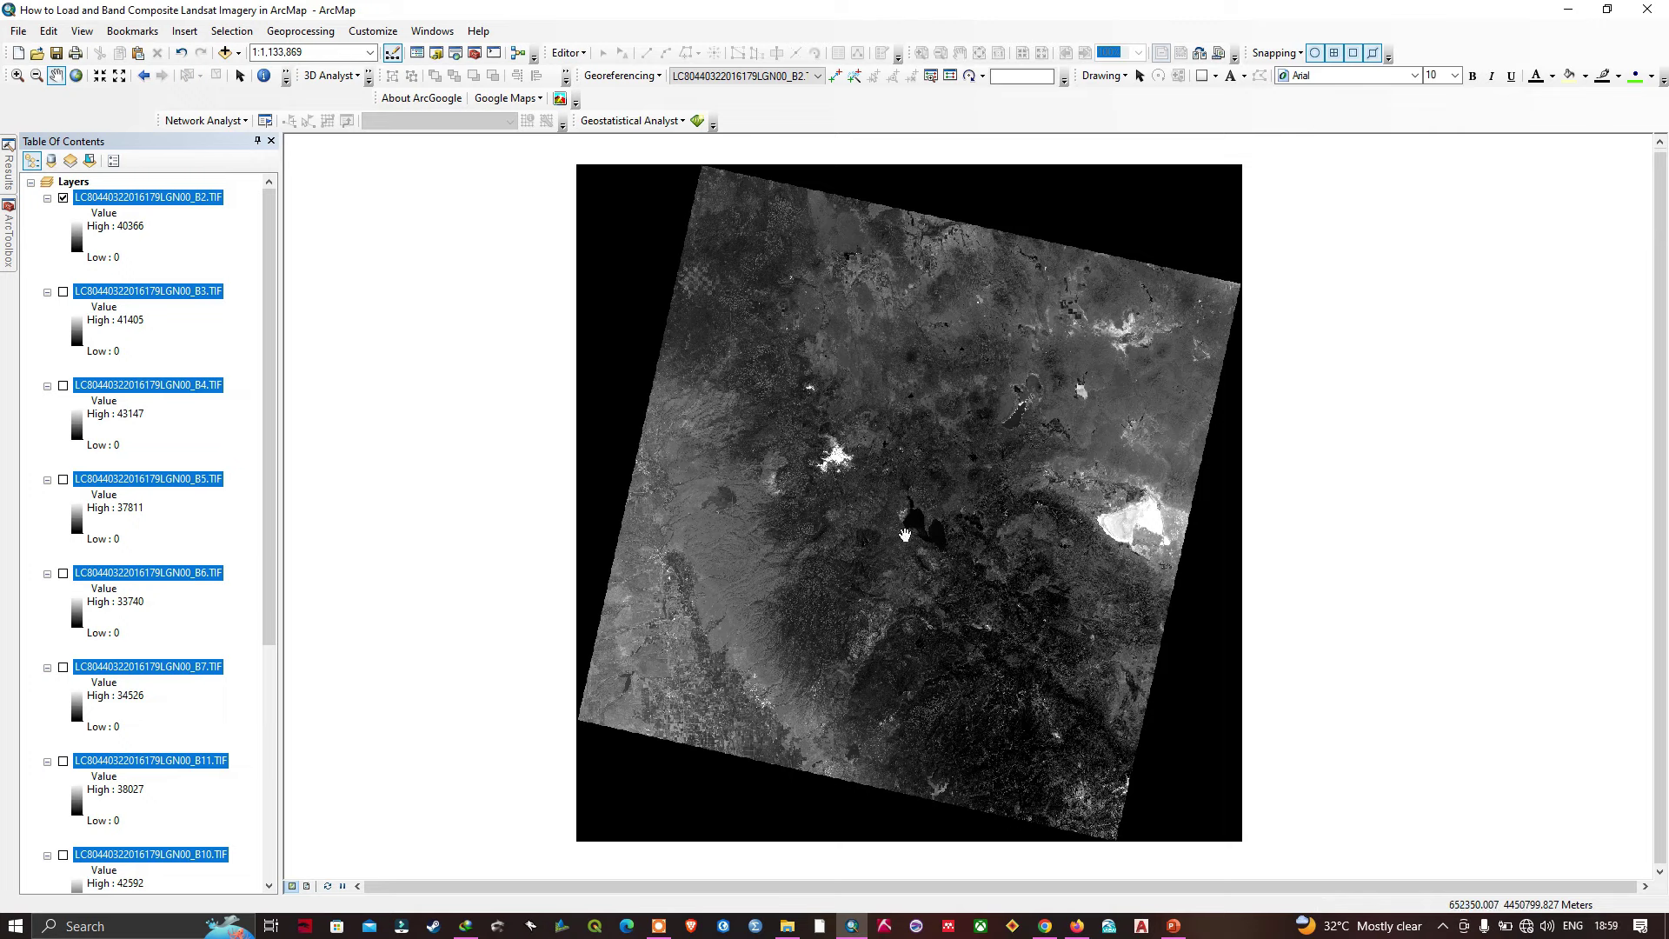
{"action": "scroll", "coordinate": [966, 513], "scroll_direction": "up", "scroll_amount": 1}
{"action": "scroll", "coordinate": [965, 509], "scroll_direction": "down", "scroll_amount": 2}
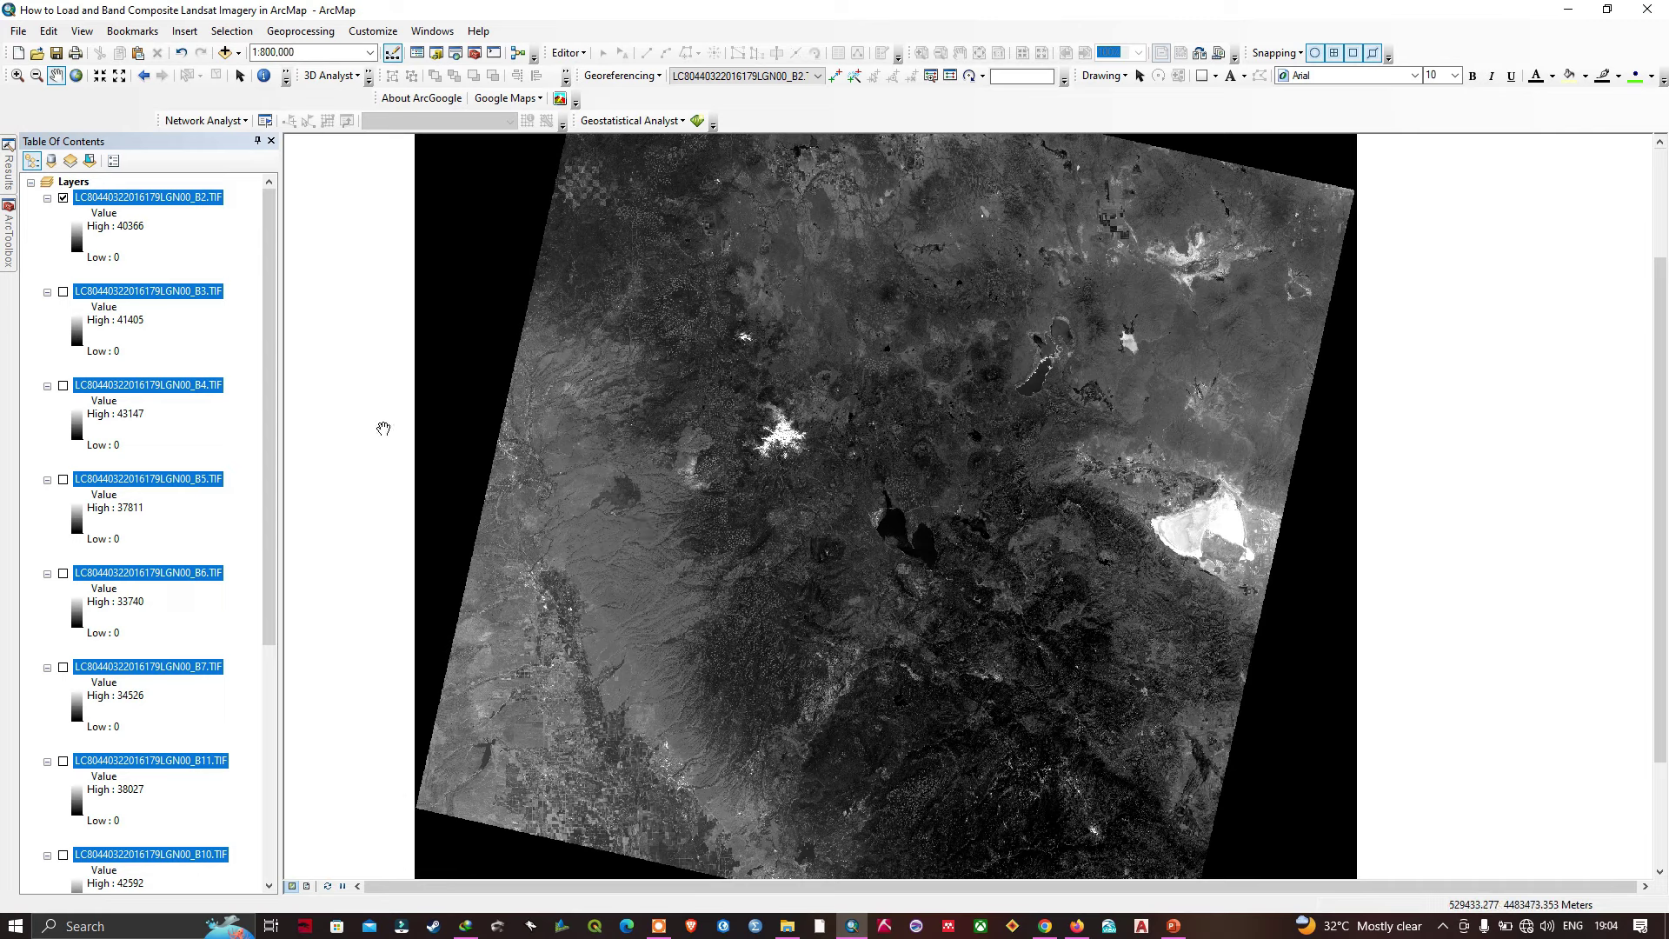
- Search for "composite band" and open the Composite Bands data management tool
{"action": "key", "text": "ctrl+f"}
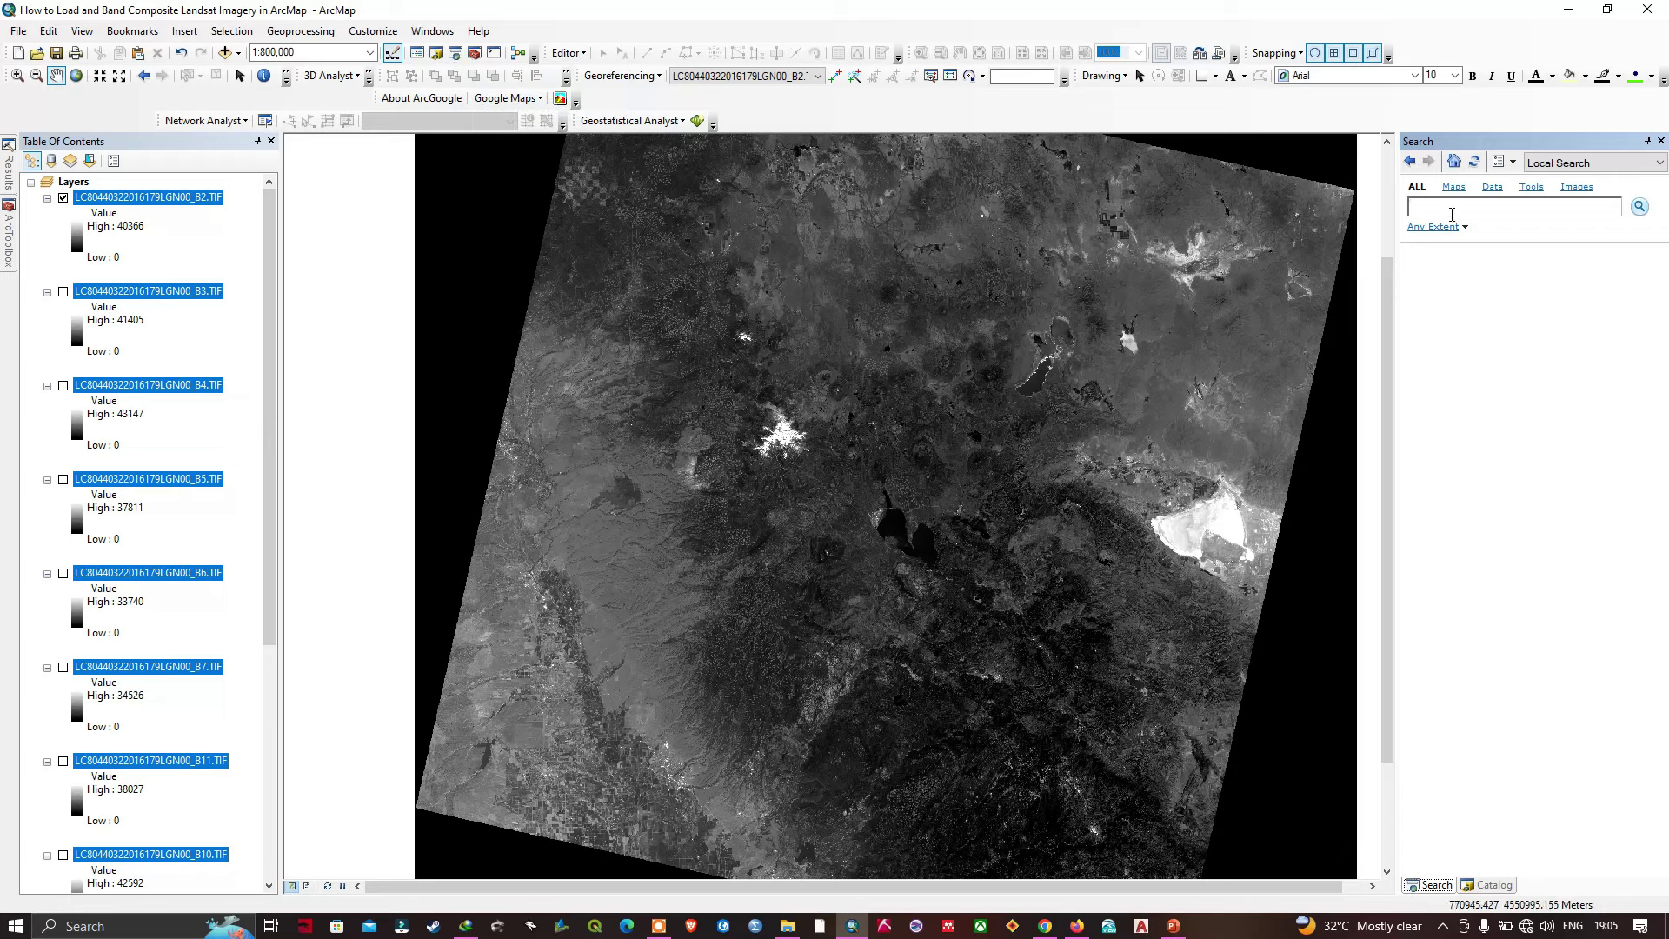
{"action": "type", "text": "composite band"}
{"action": "key", "text": "Return"}
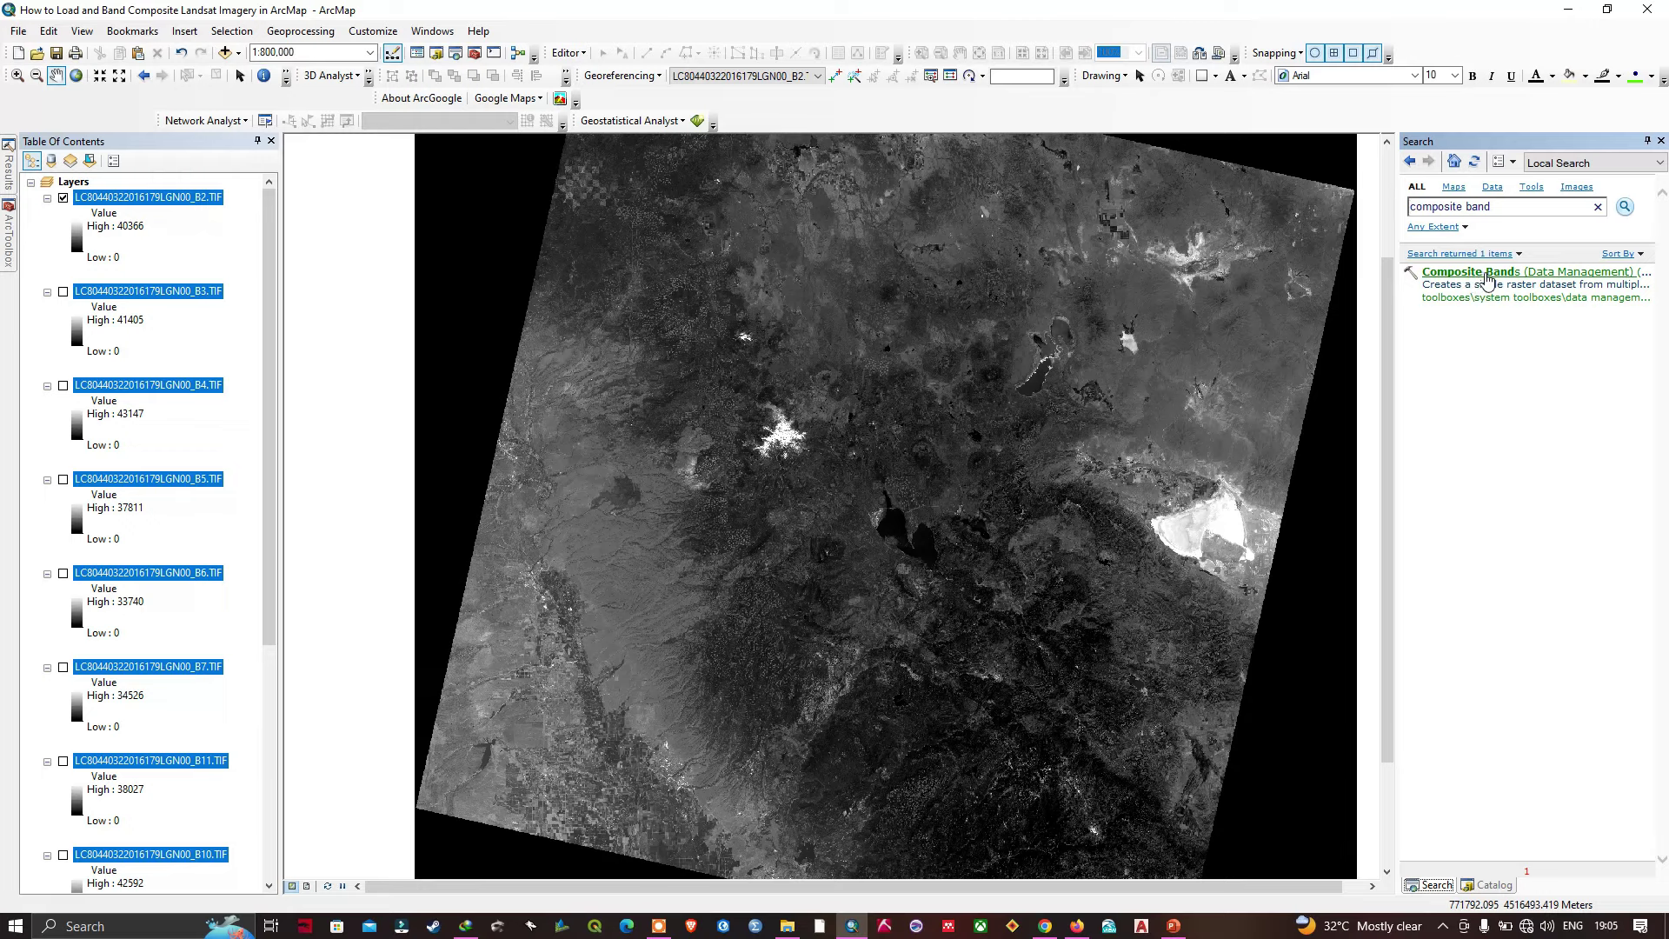
{"action": "left_click", "coordinate": [1575, 285]}
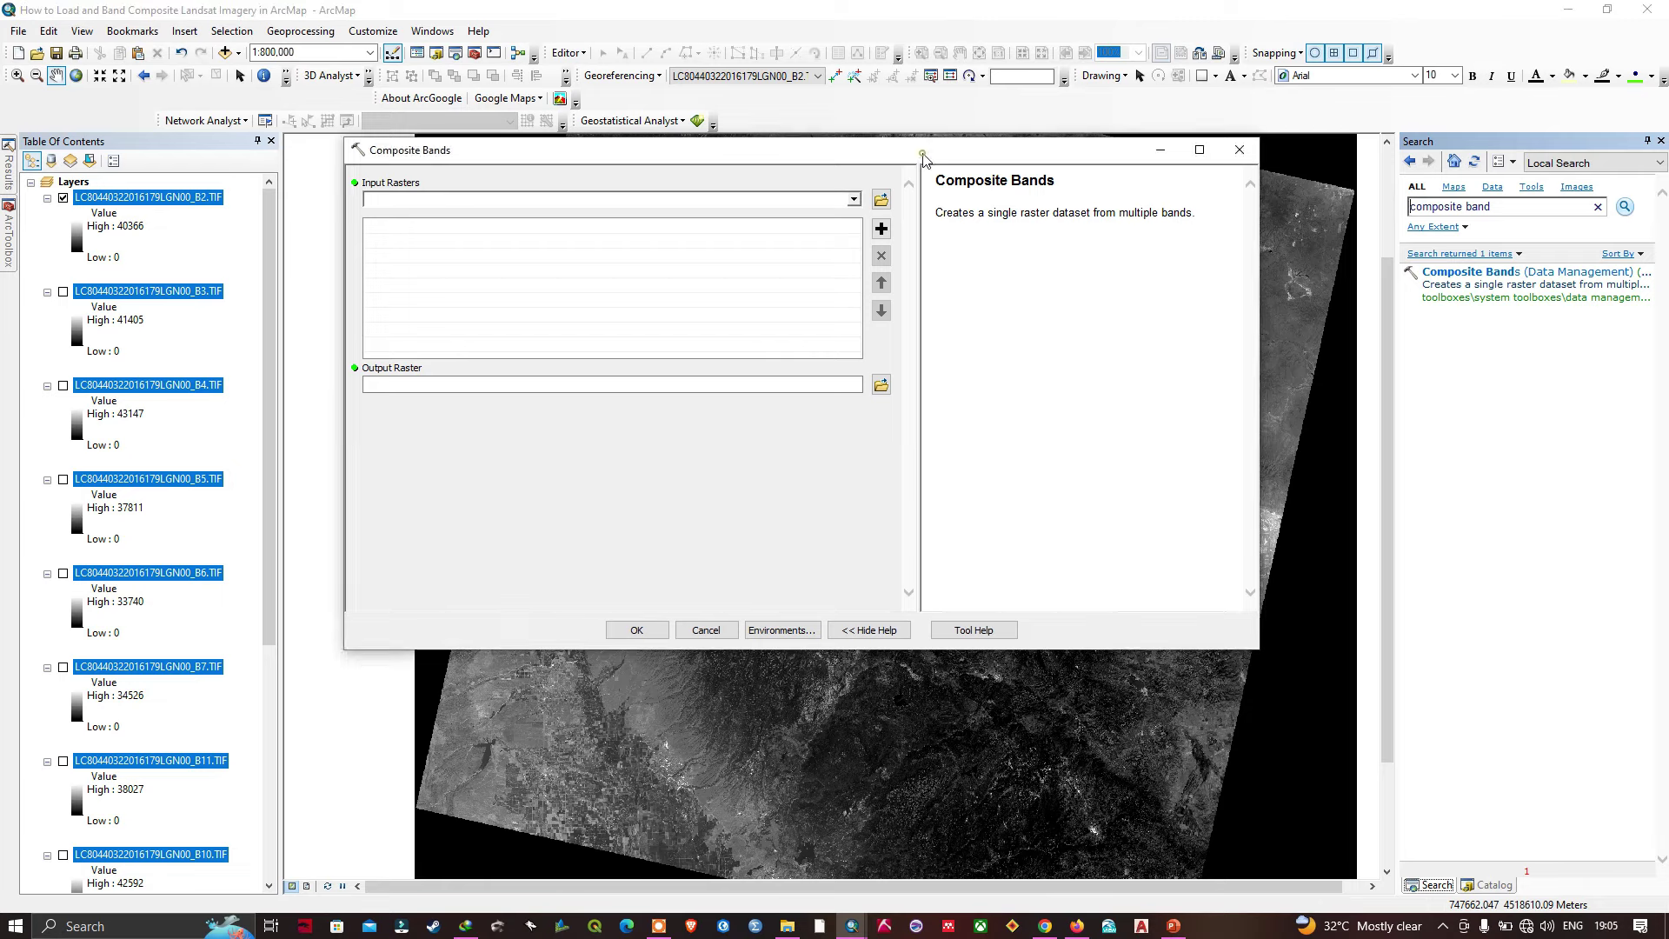
{"action": "left_click_drag", "start_coordinate": [919, 165], "coordinate": [1051, 230]}
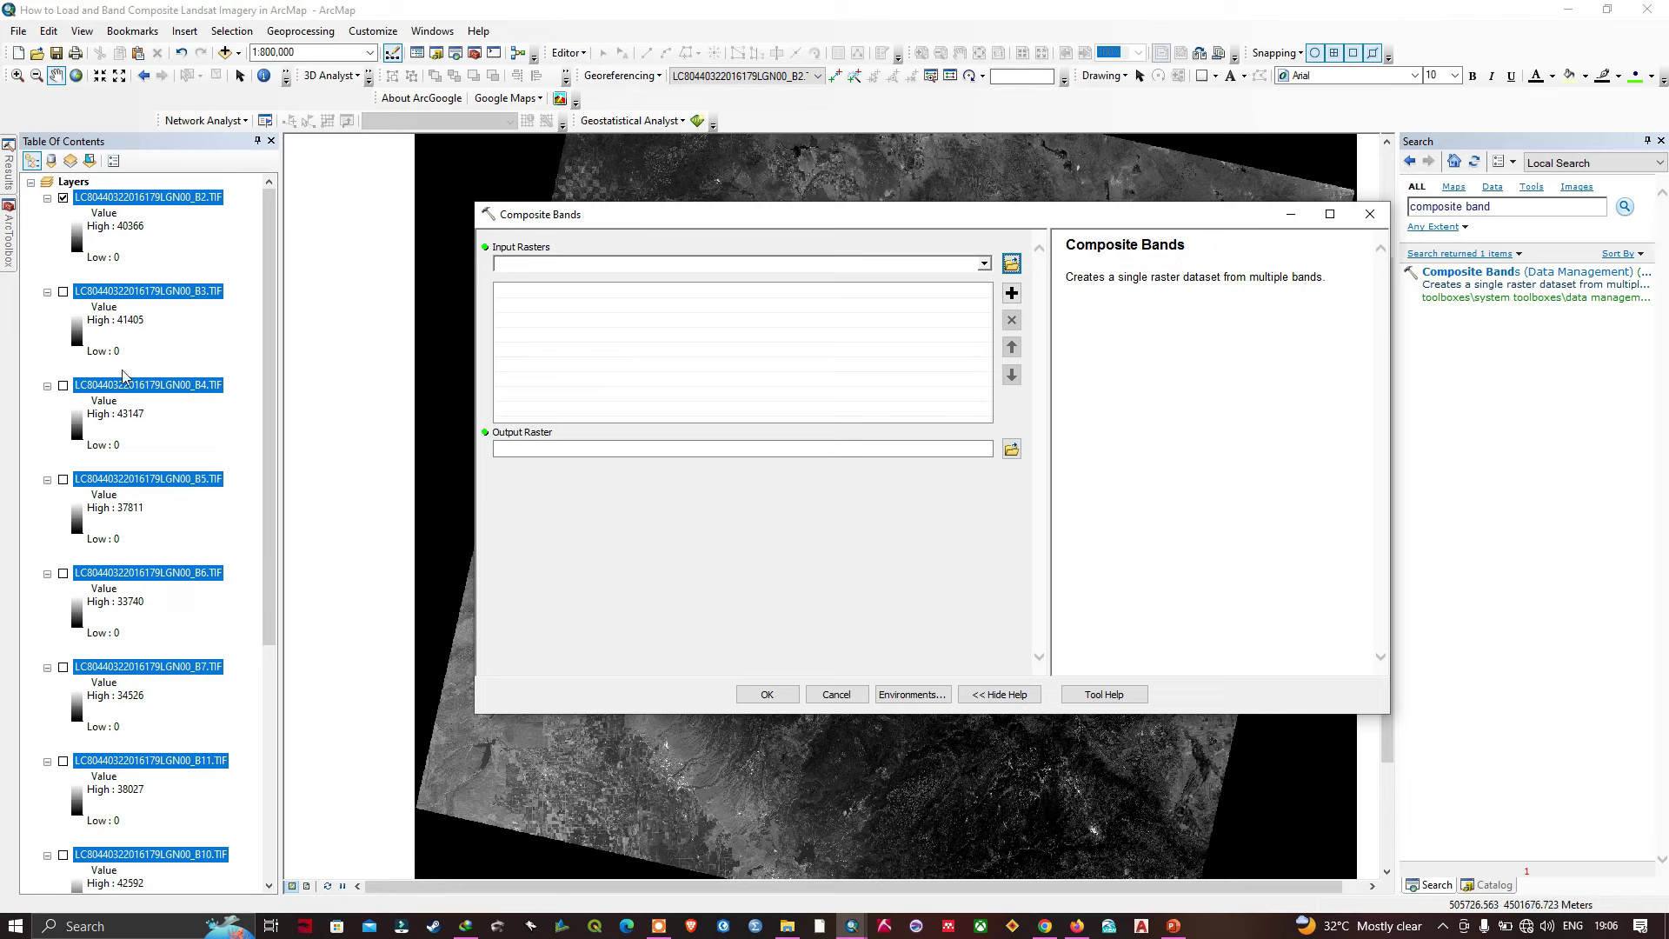
- Add the Landsat band rasters as tool inputs in numerical order, starting with B1, B2, B3, B4 and B5
{"action": "left_click", "coordinate": [993, 266]}
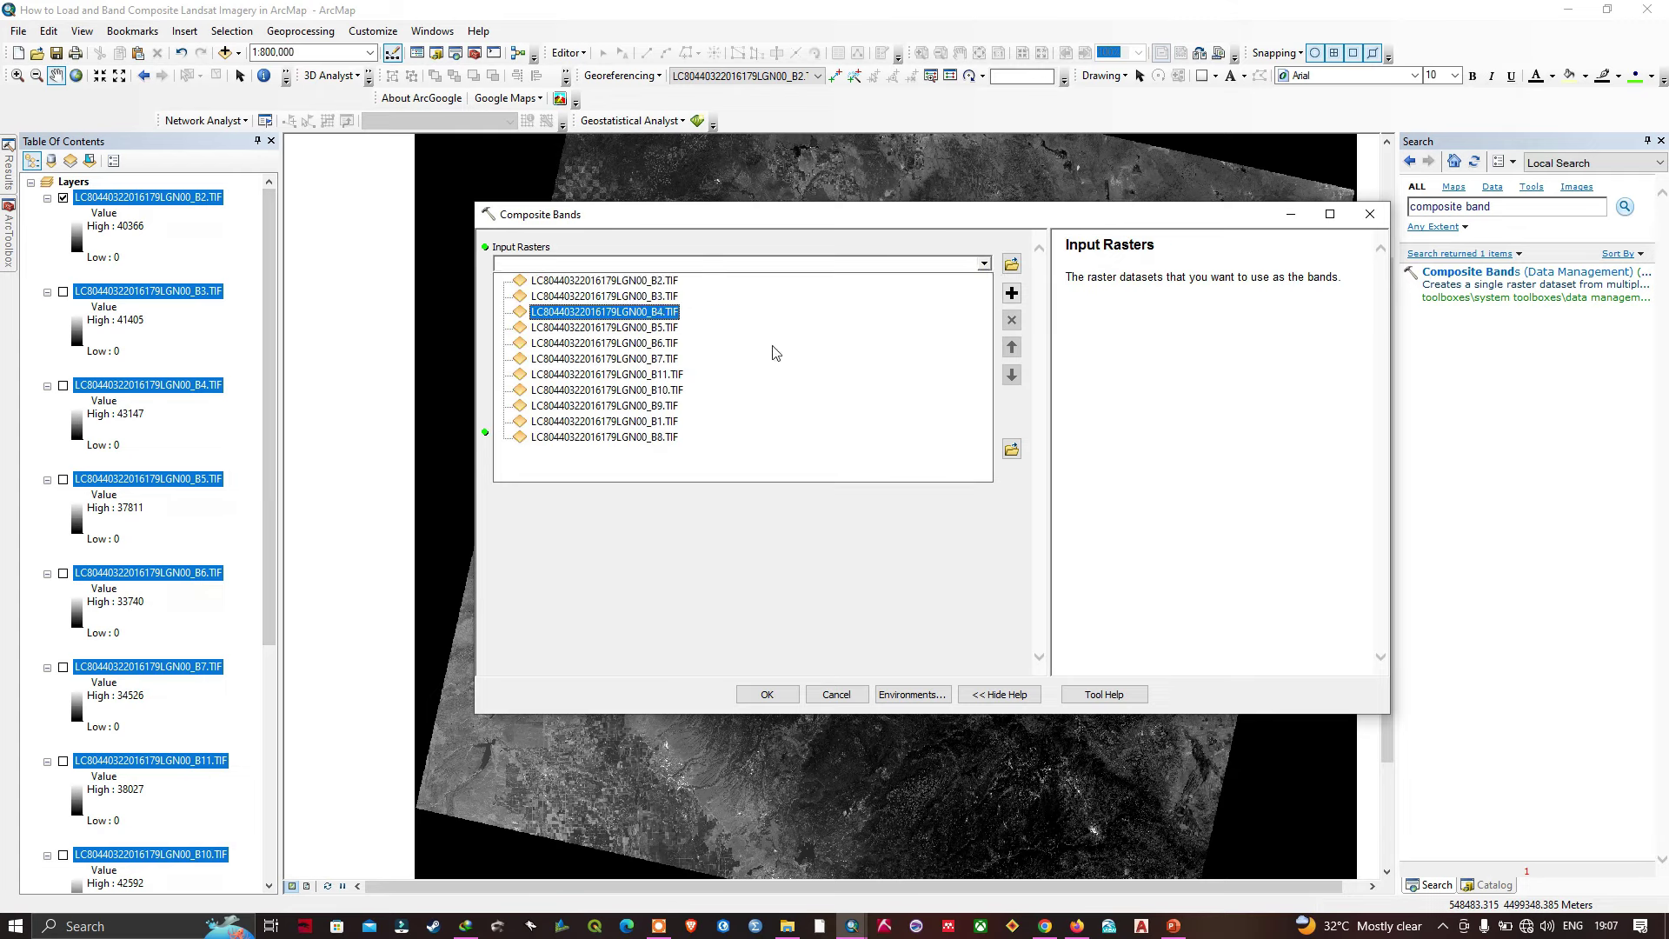
{"action": "left_click", "coordinate": [658, 422]}
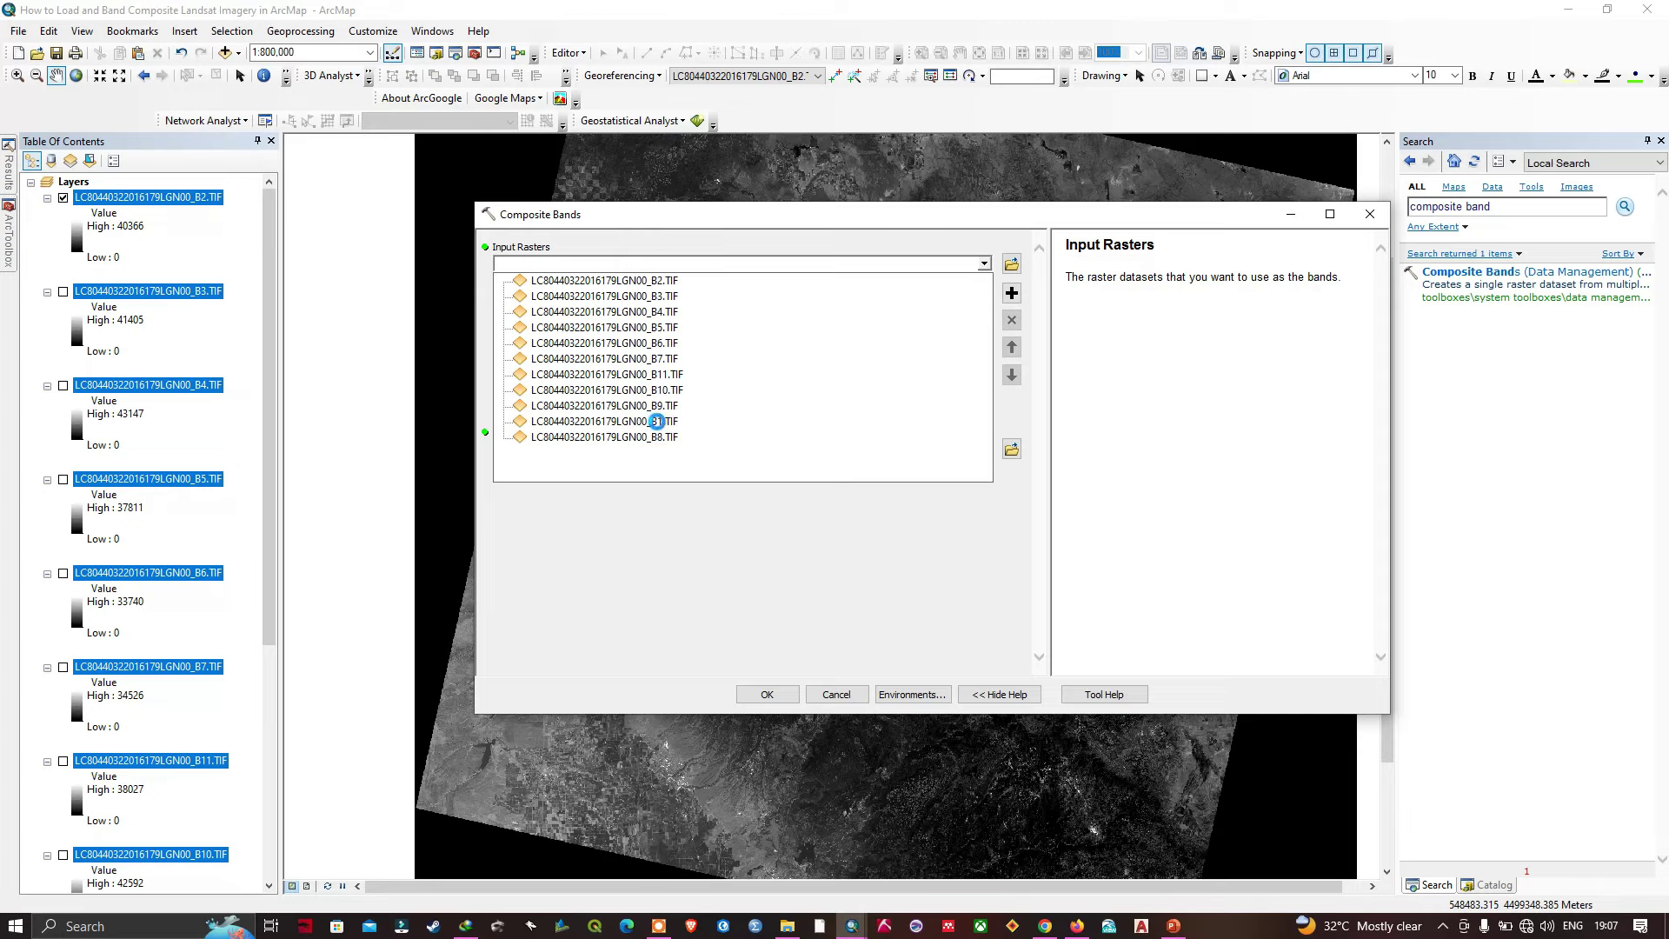
{"action": "left_click", "coordinate": [985, 265]}
{"action": "left_click", "coordinate": [662, 280]}
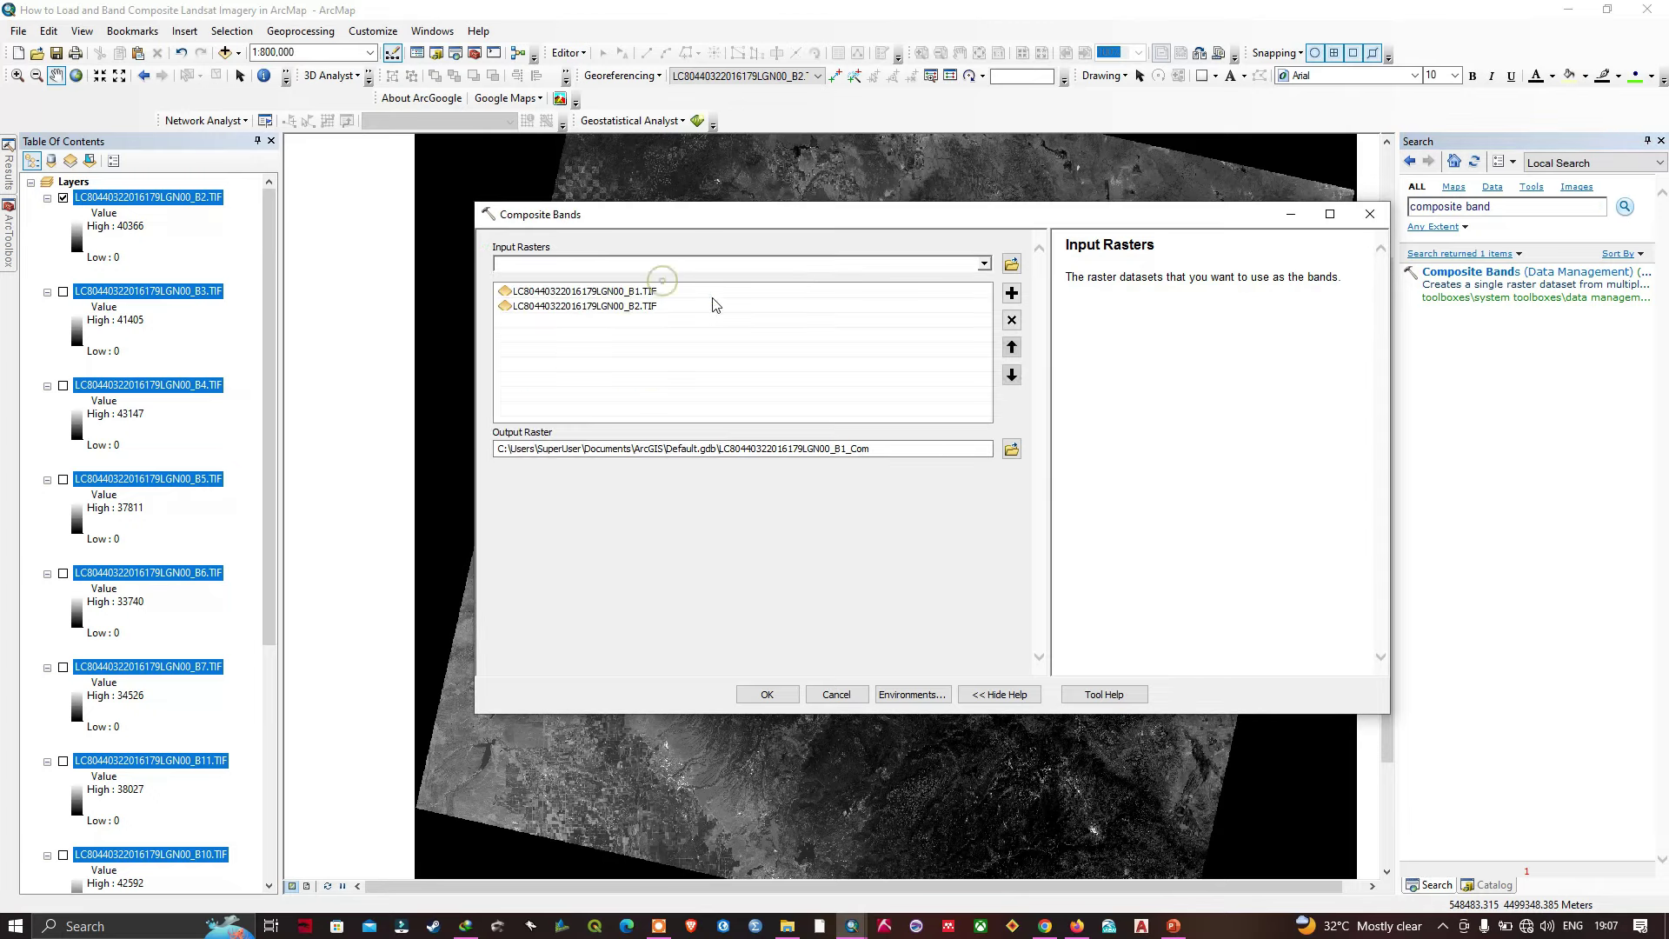
{"action": "left_click", "coordinate": [986, 266]}
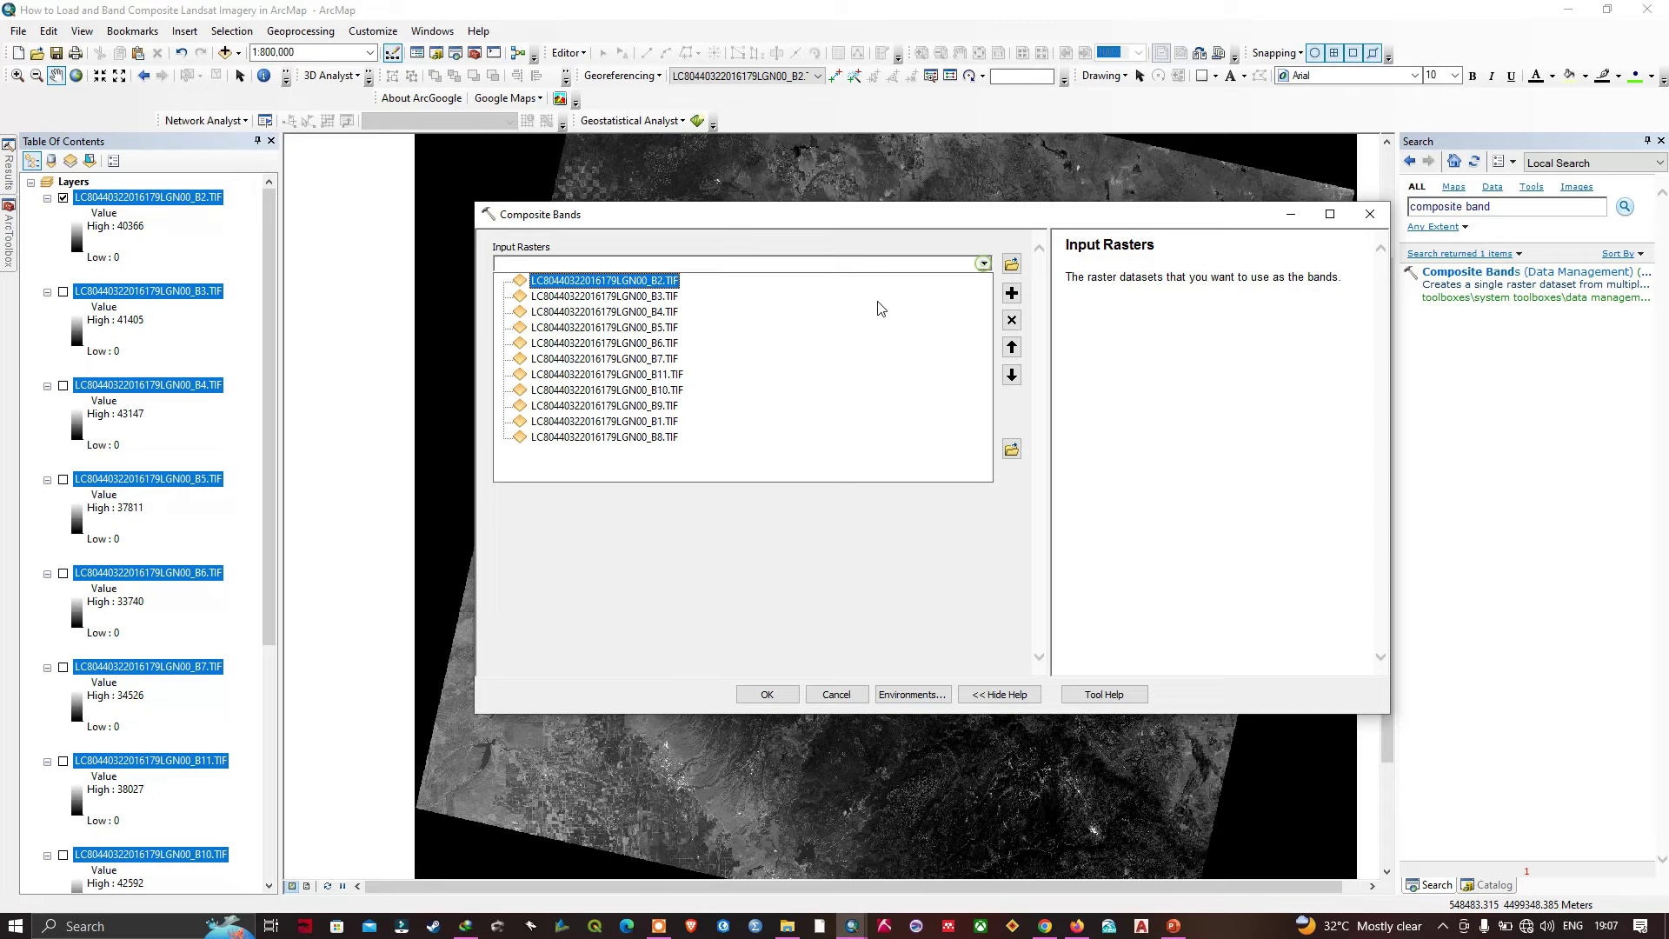
{"action": "left_click", "coordinate": [670, 298]}
{"action": "left_click", "coordinate": [985, 265]}
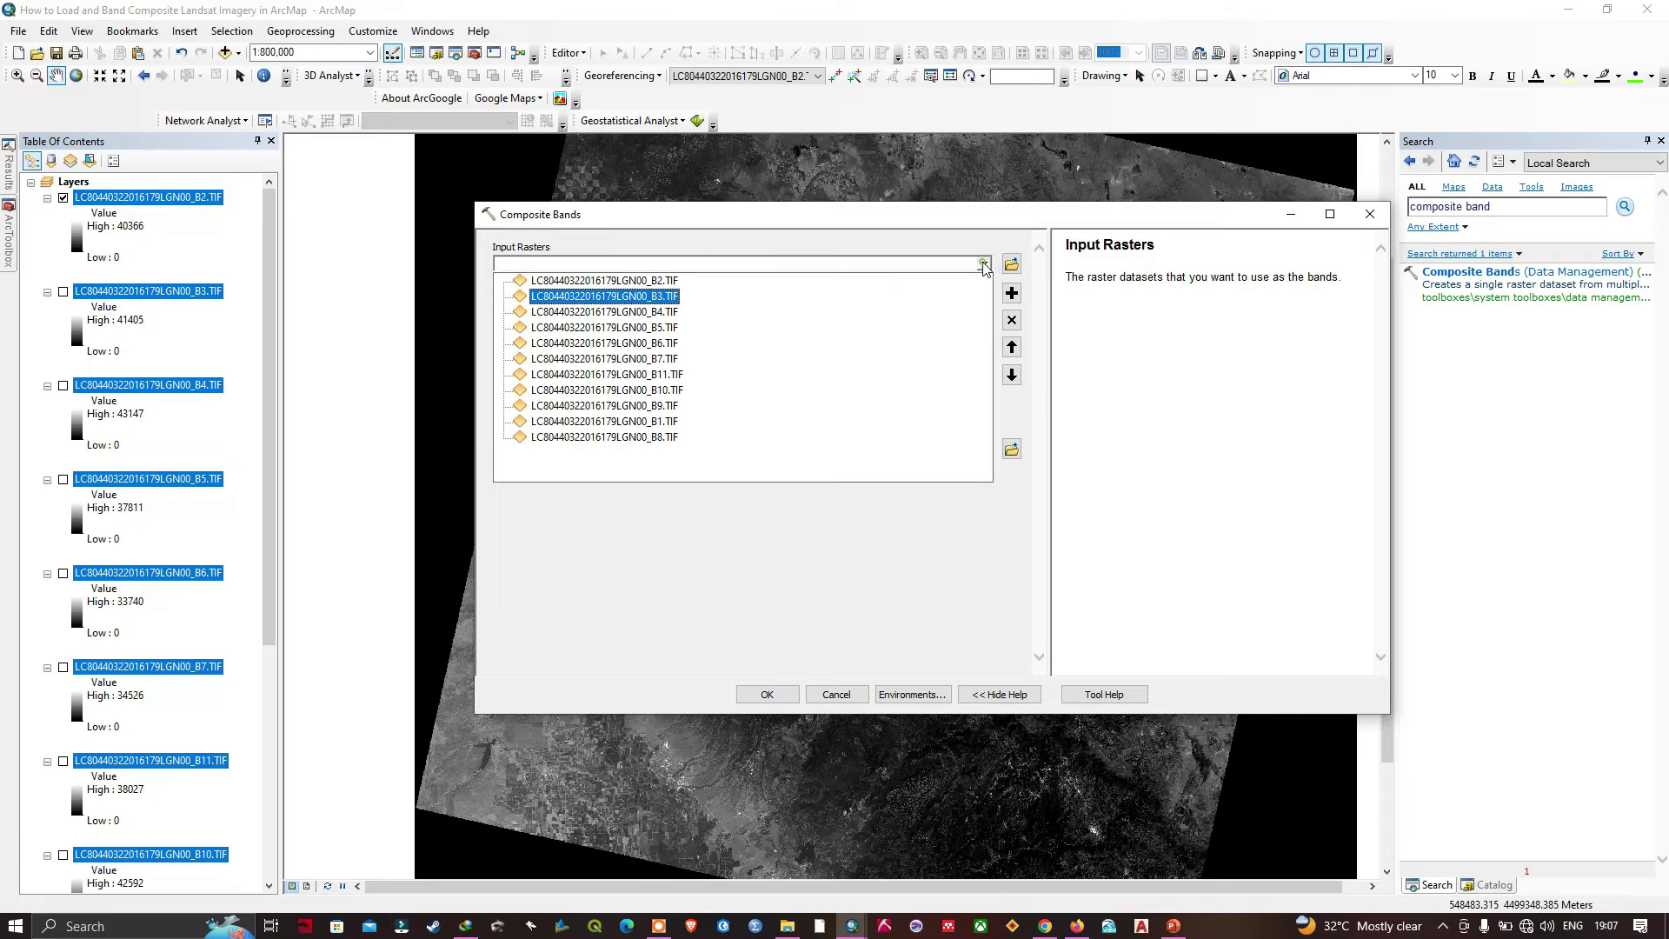
{"action": "left_click", "coordinate": [732, 313]}
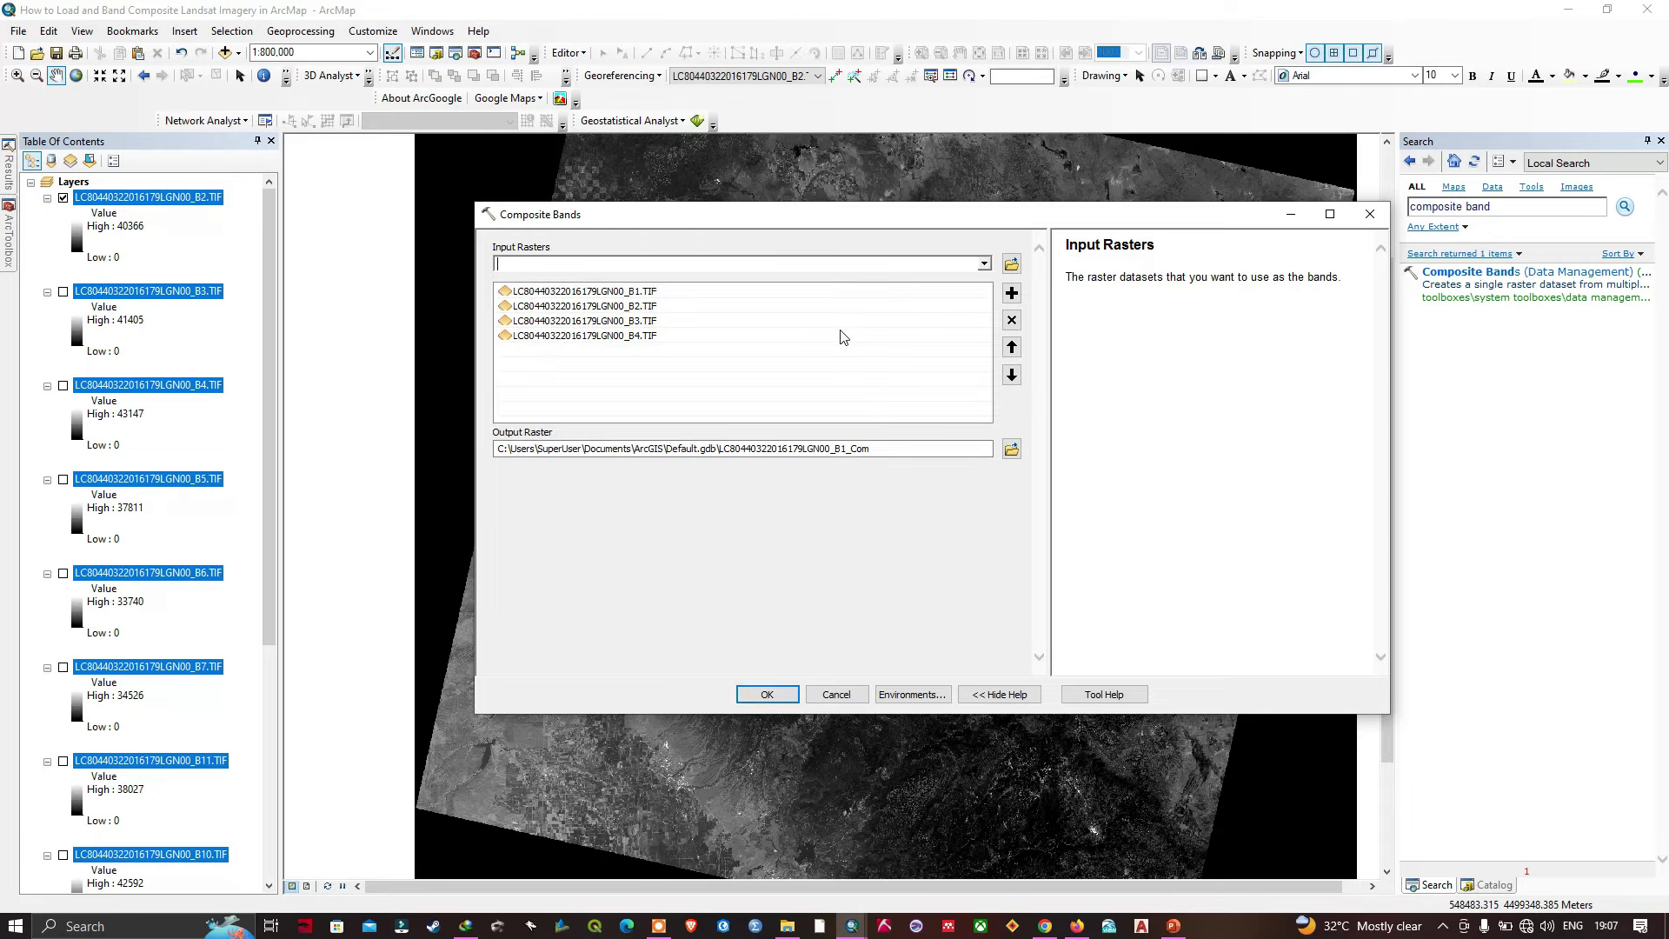
{"action": "left_click", "coordinate": [985, 265]}
{"action": "left_click", "coordinate": [681, 333]}
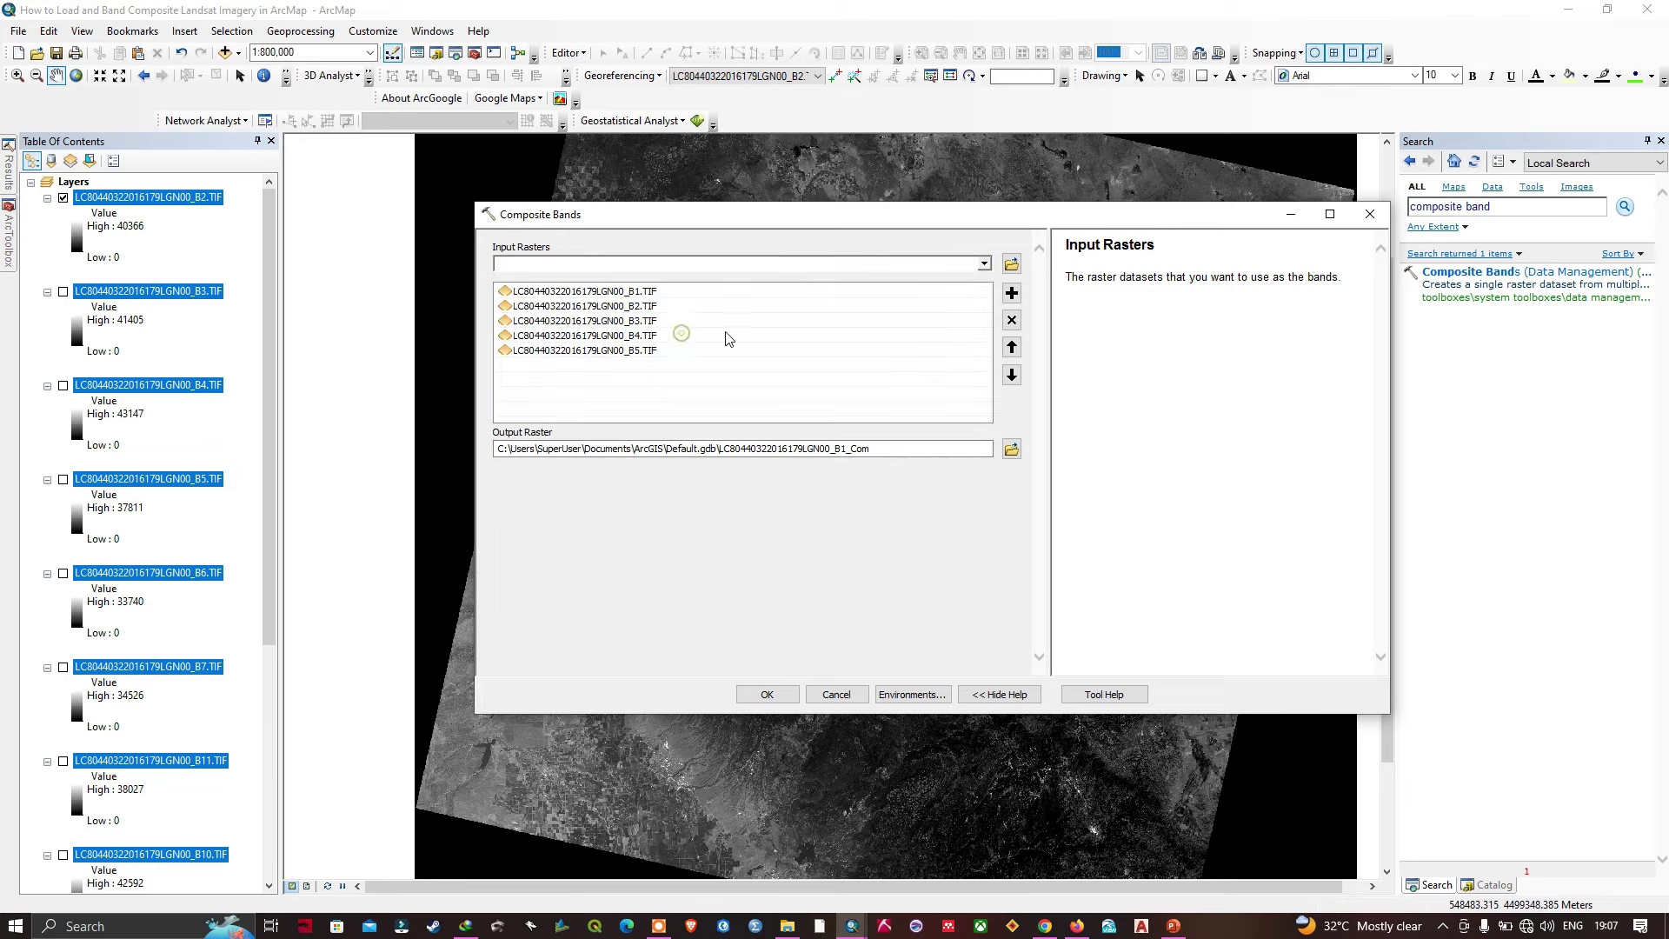
{"action": "left_click", "coordinate": [985, 264]}
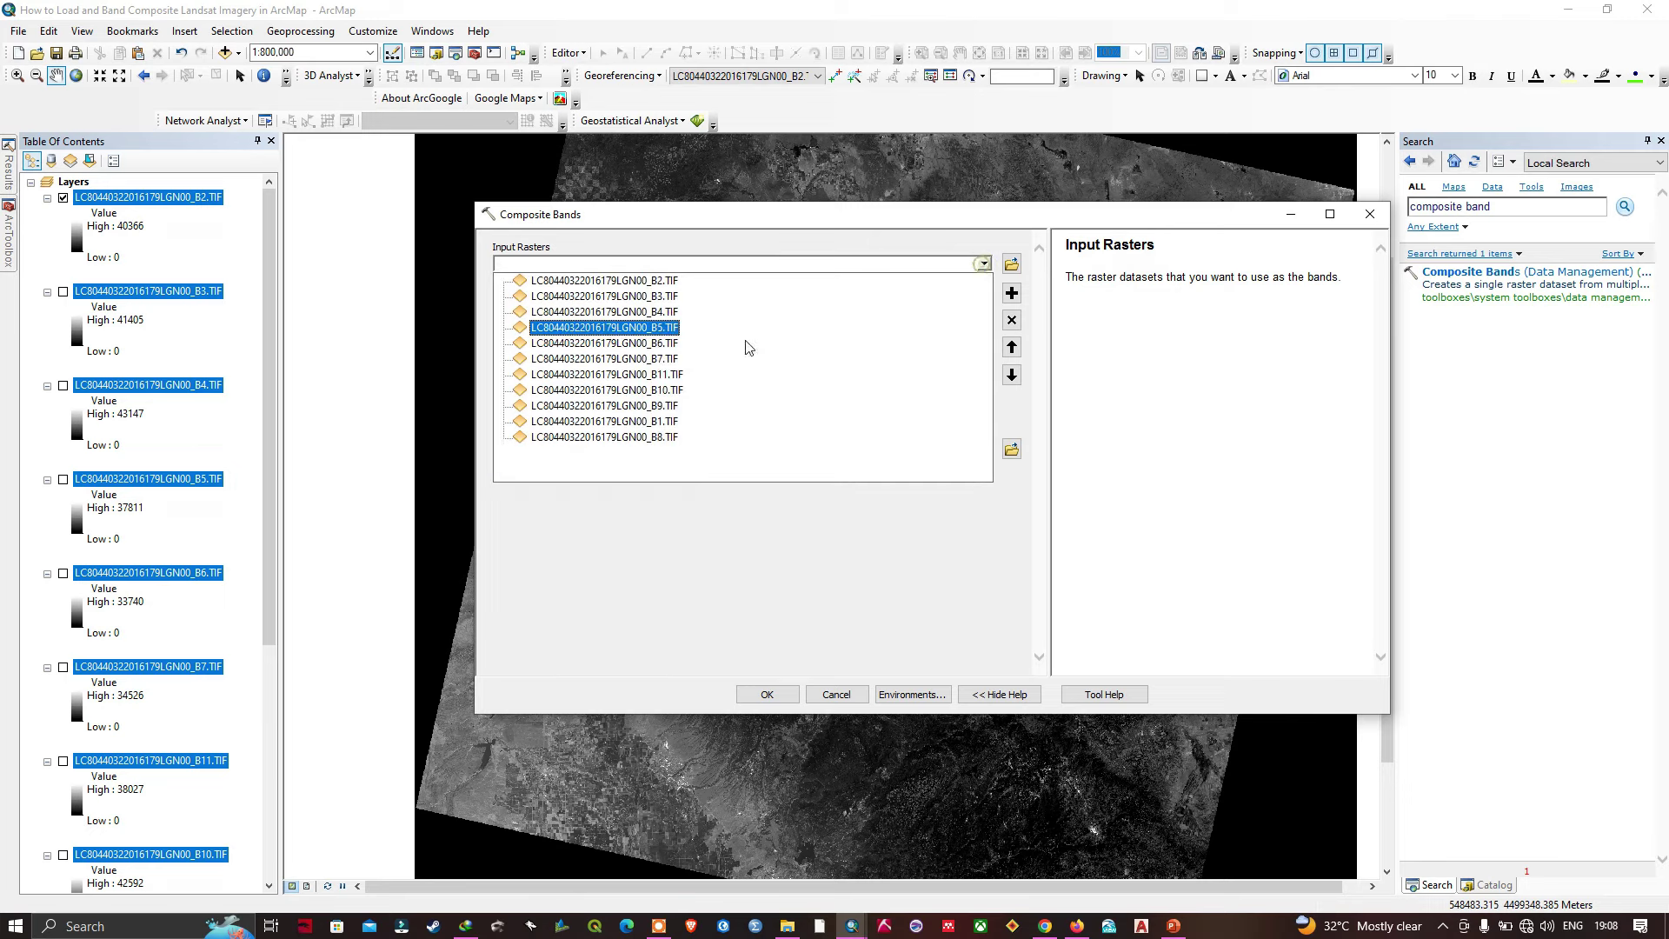
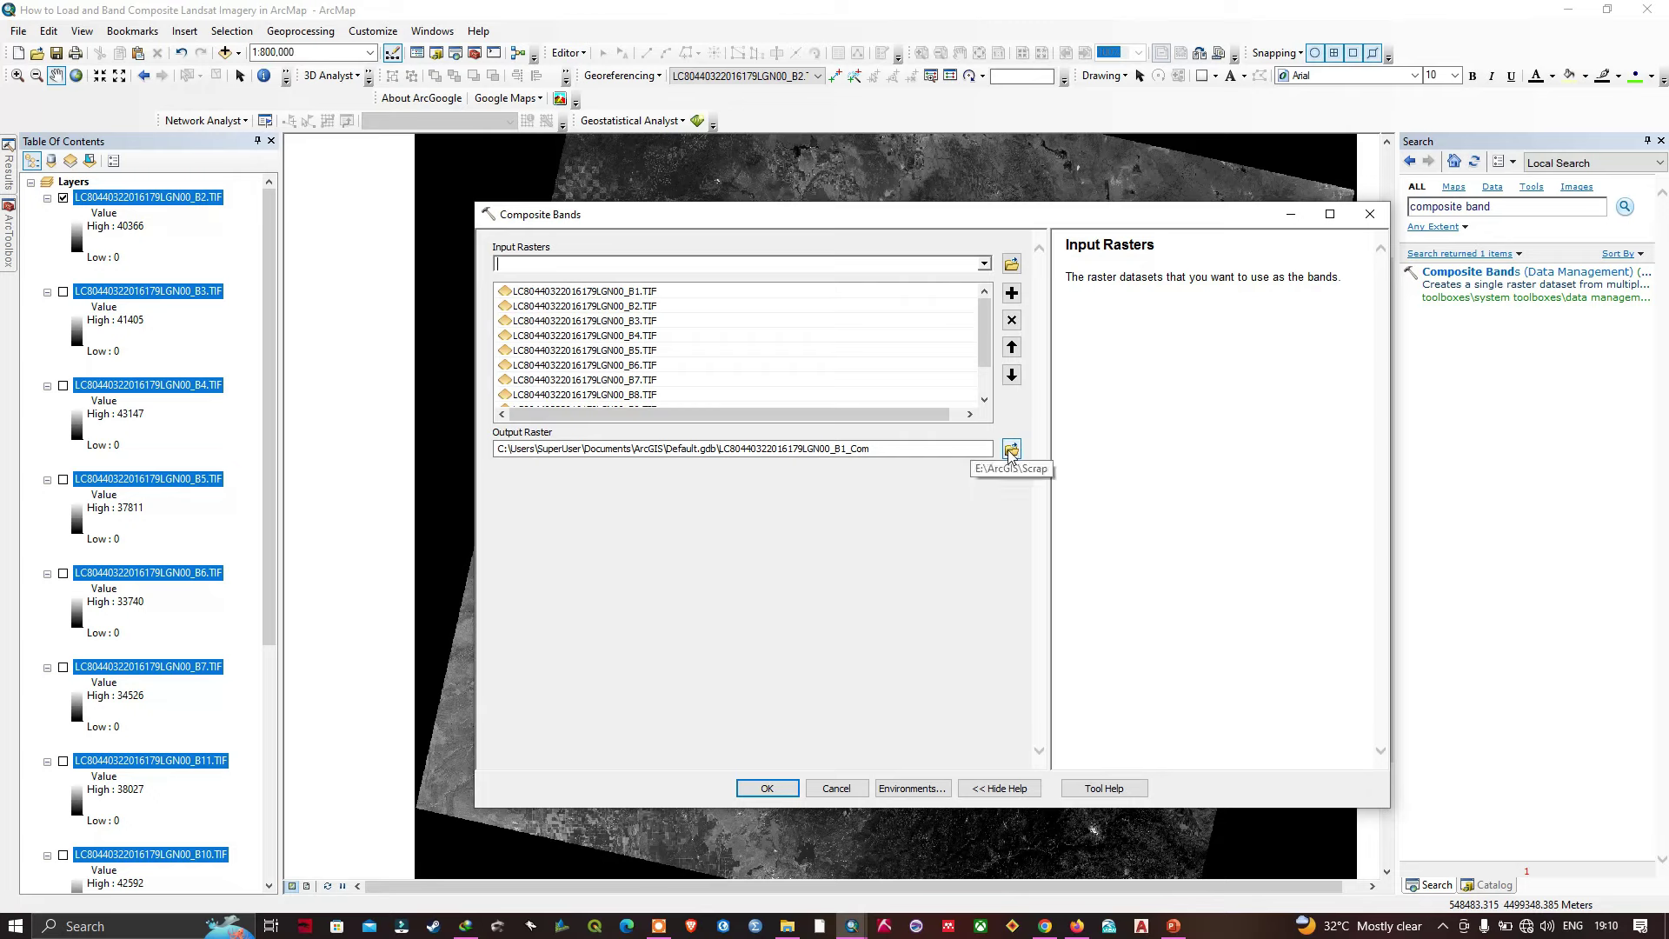
- Set the output raster to composite_raster_L8.tif in the Scrap folder and run the Composite Bands tool
{"action": "left_click", "coordinate": [1011, 450]}
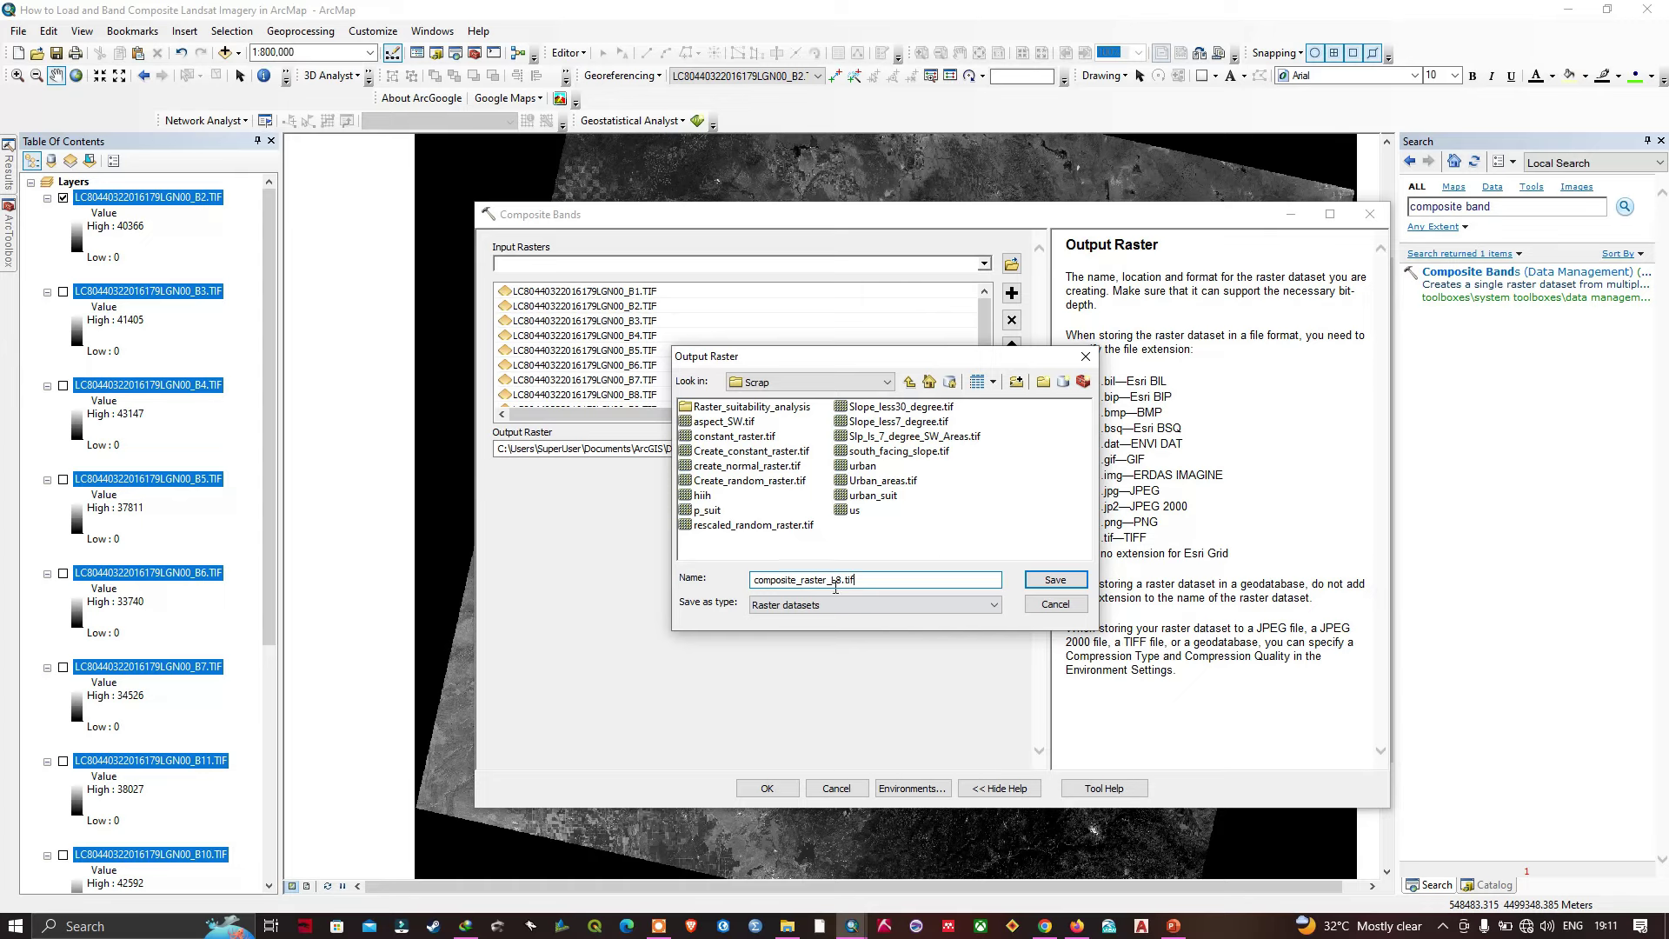
{"action": "left_click", "coordinate": [1054, 579]}
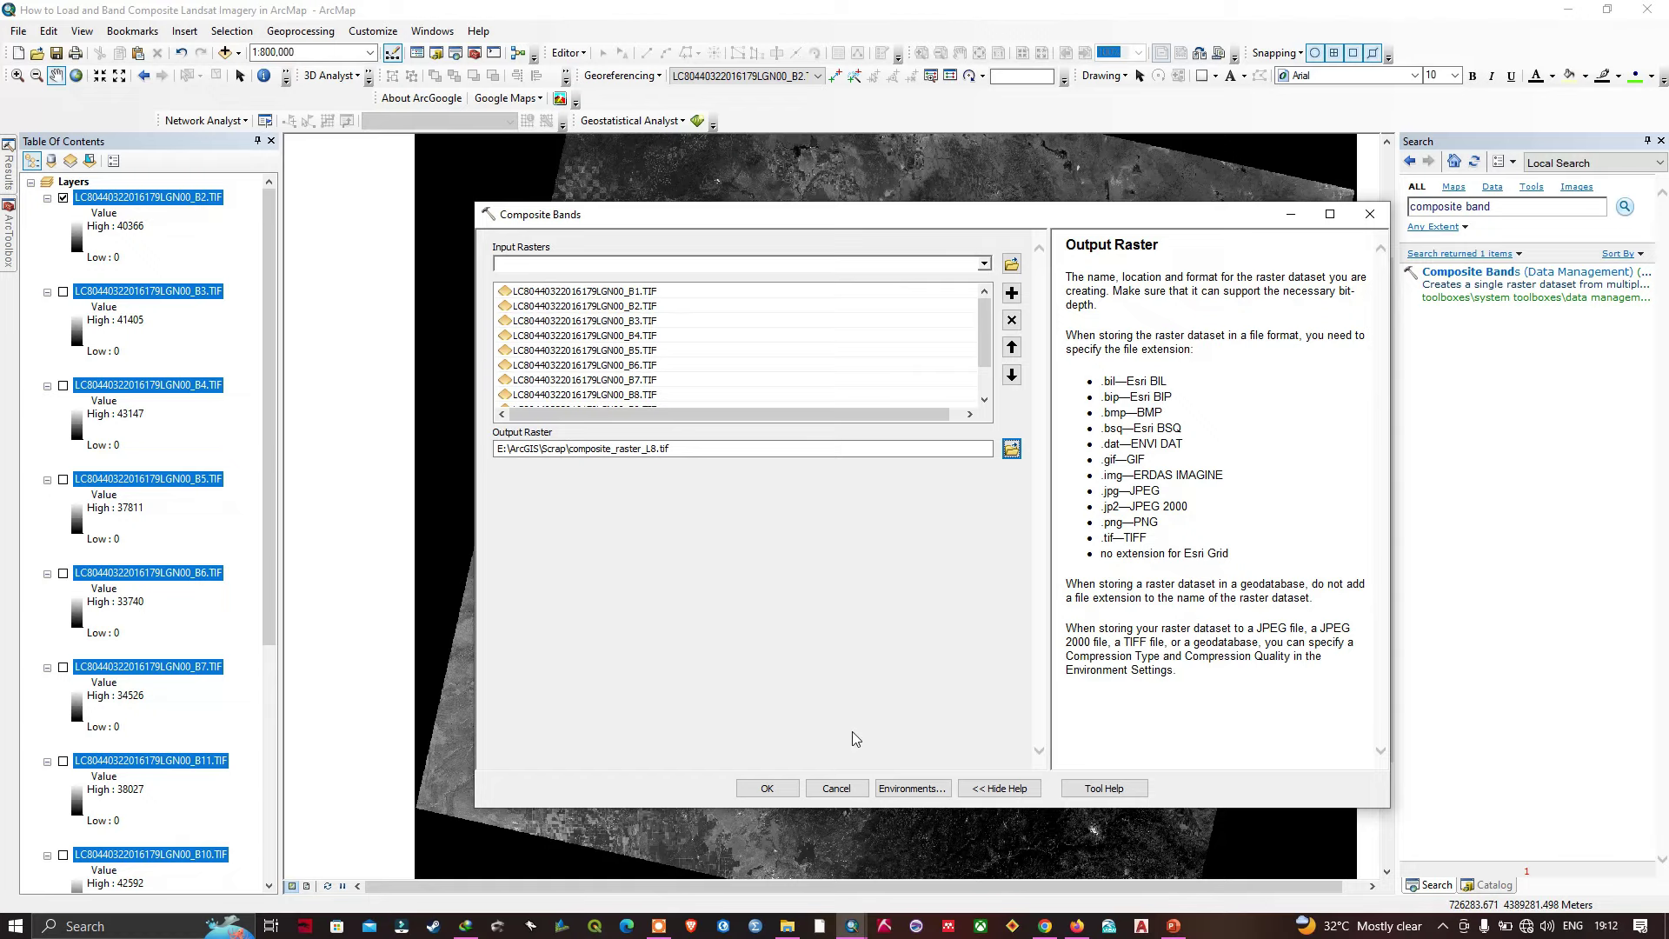
{"action": "left_click", "coordinate": [767, 787]}
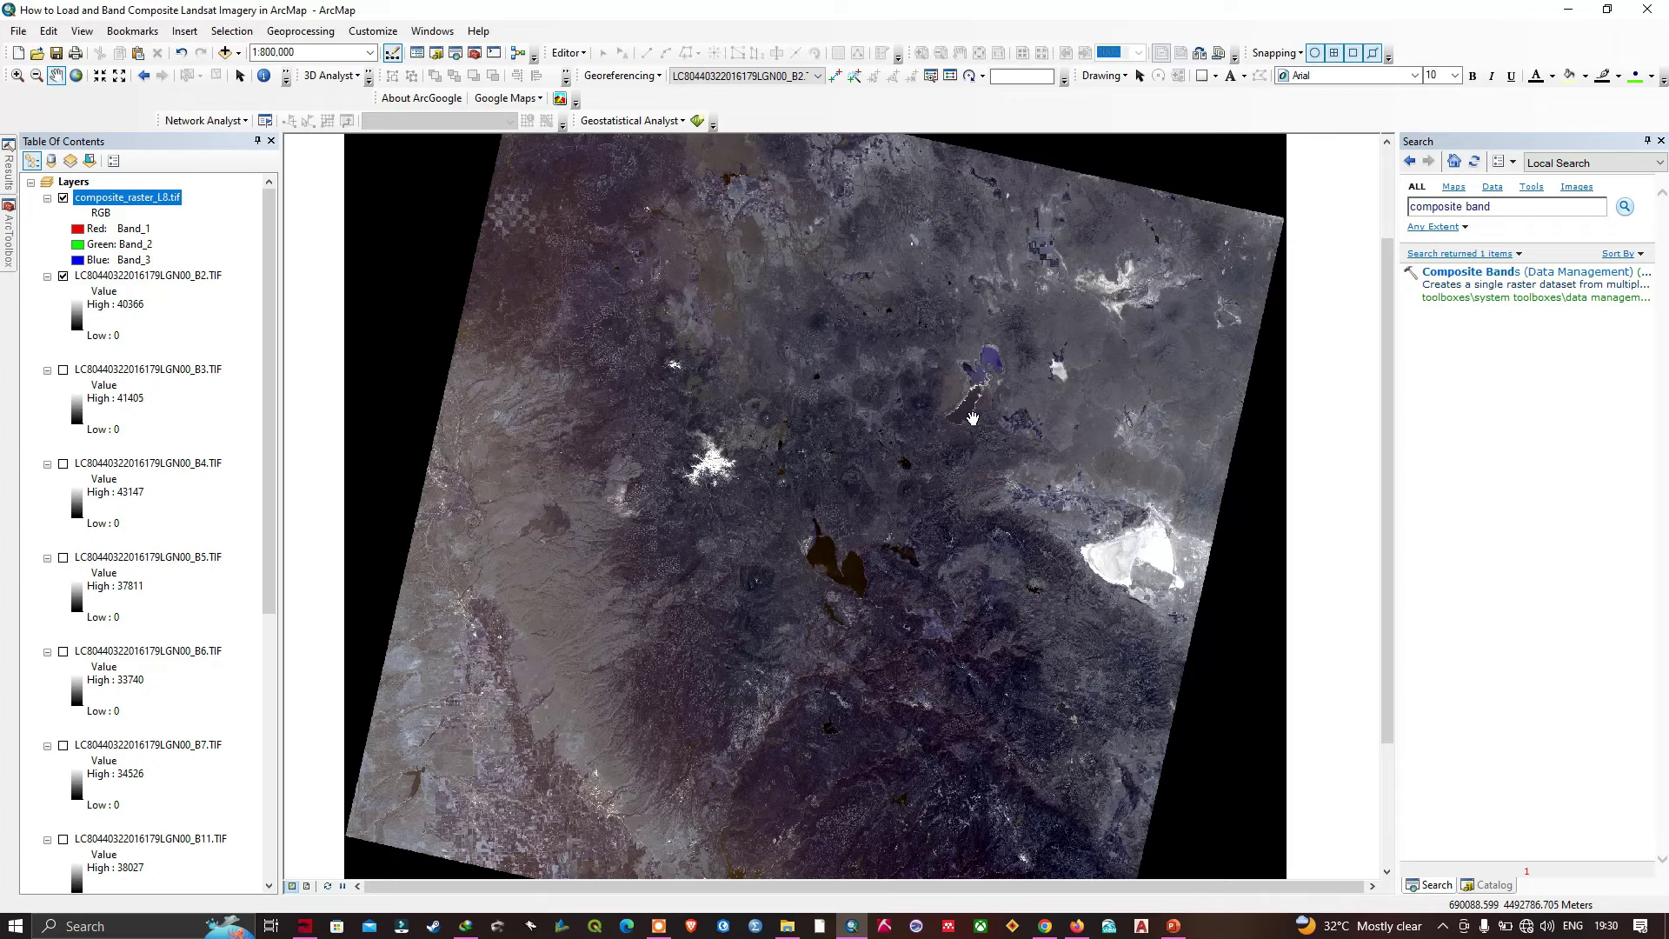
- Set the RGB composite symbology of composite_raster_L8.tif to Band_4 for red, Band_3 for green and Band_2 for blue
{"action": "left_click_drag", "start_coordinate": [928, 409], "coordinate": [911, 407]}
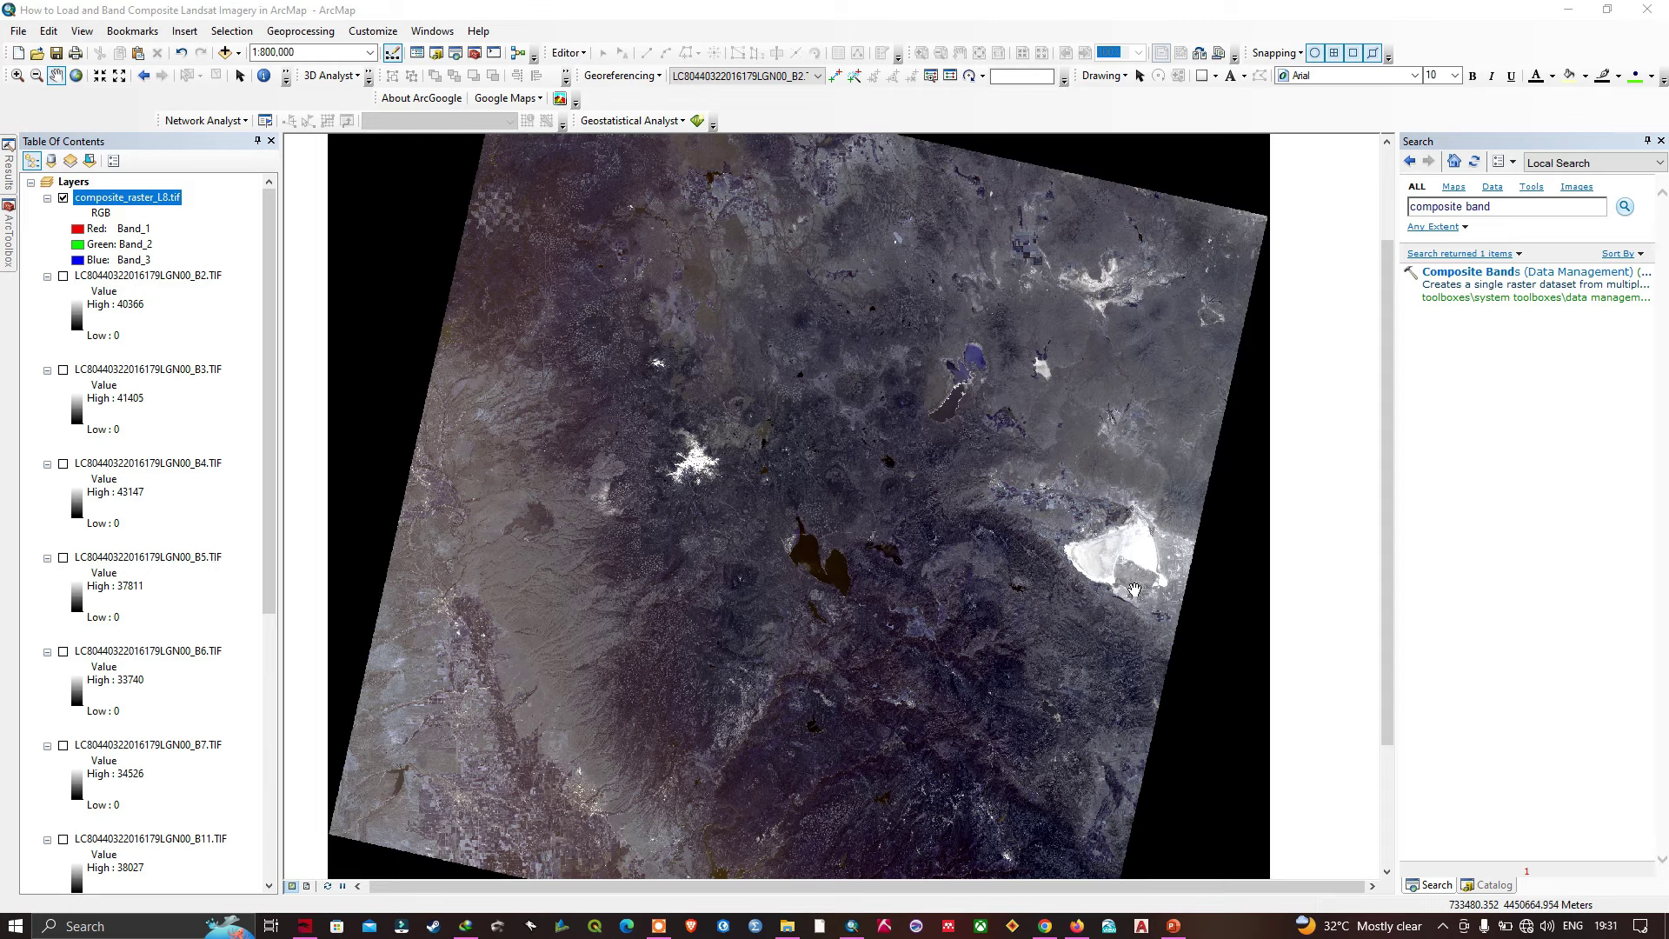
{"action": "double_click", "coordinate": [146, 197]}
{"action": "right_click", "coordinate": [143, 190]}
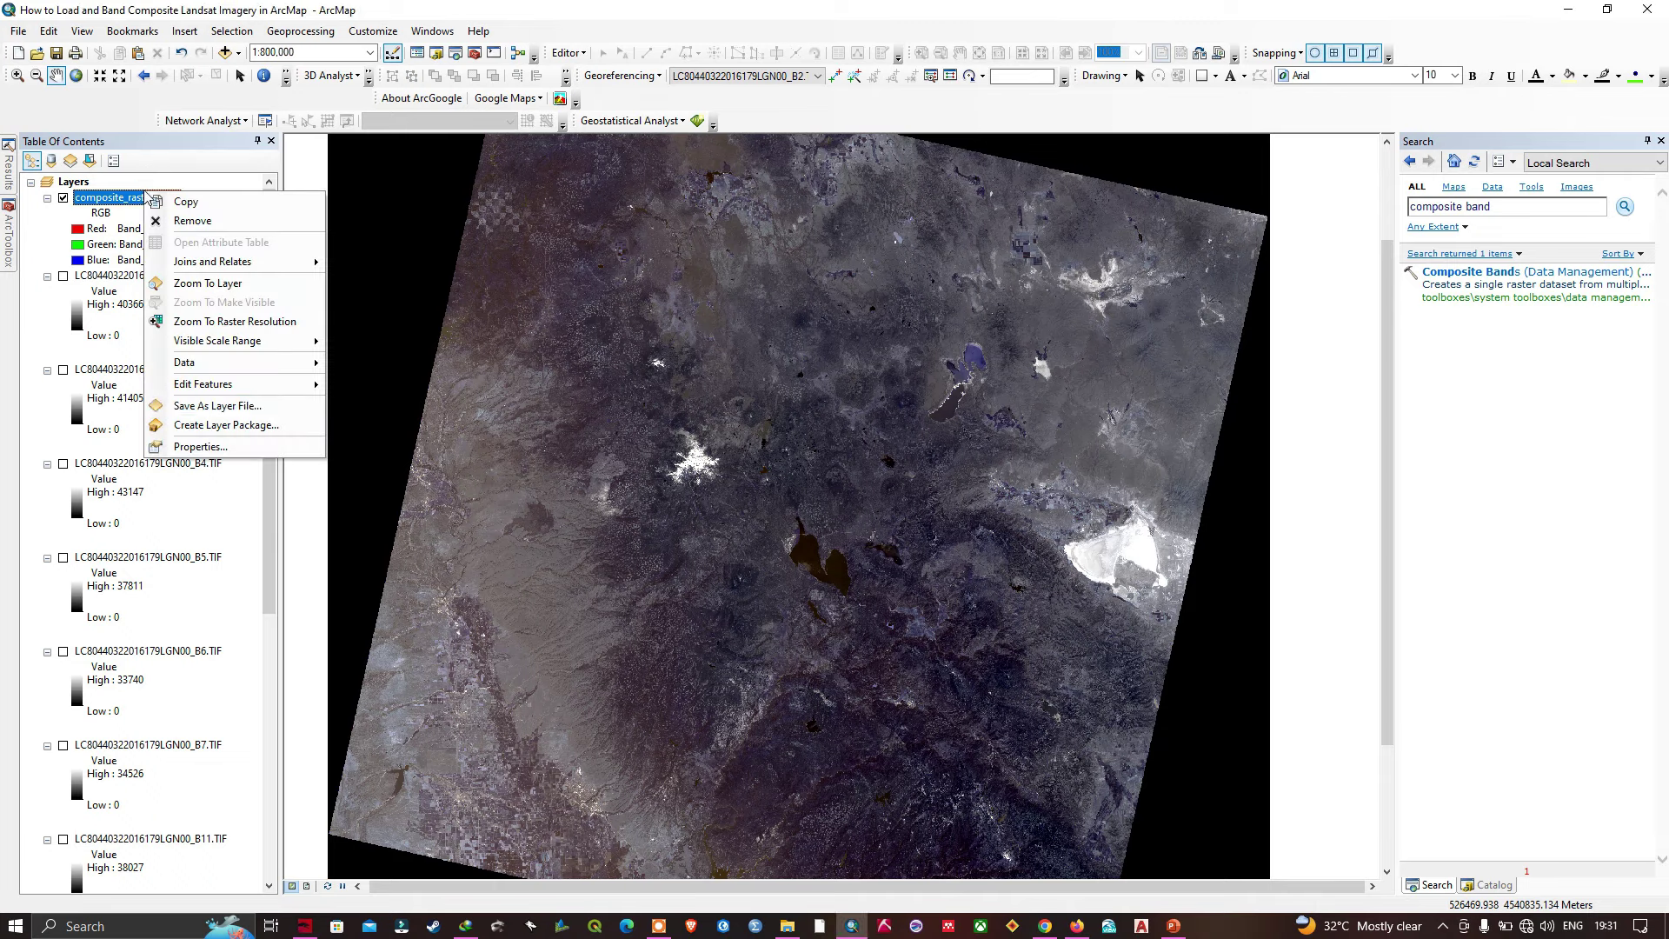
{"action": "left_click", "coordinate": [240, 448]}
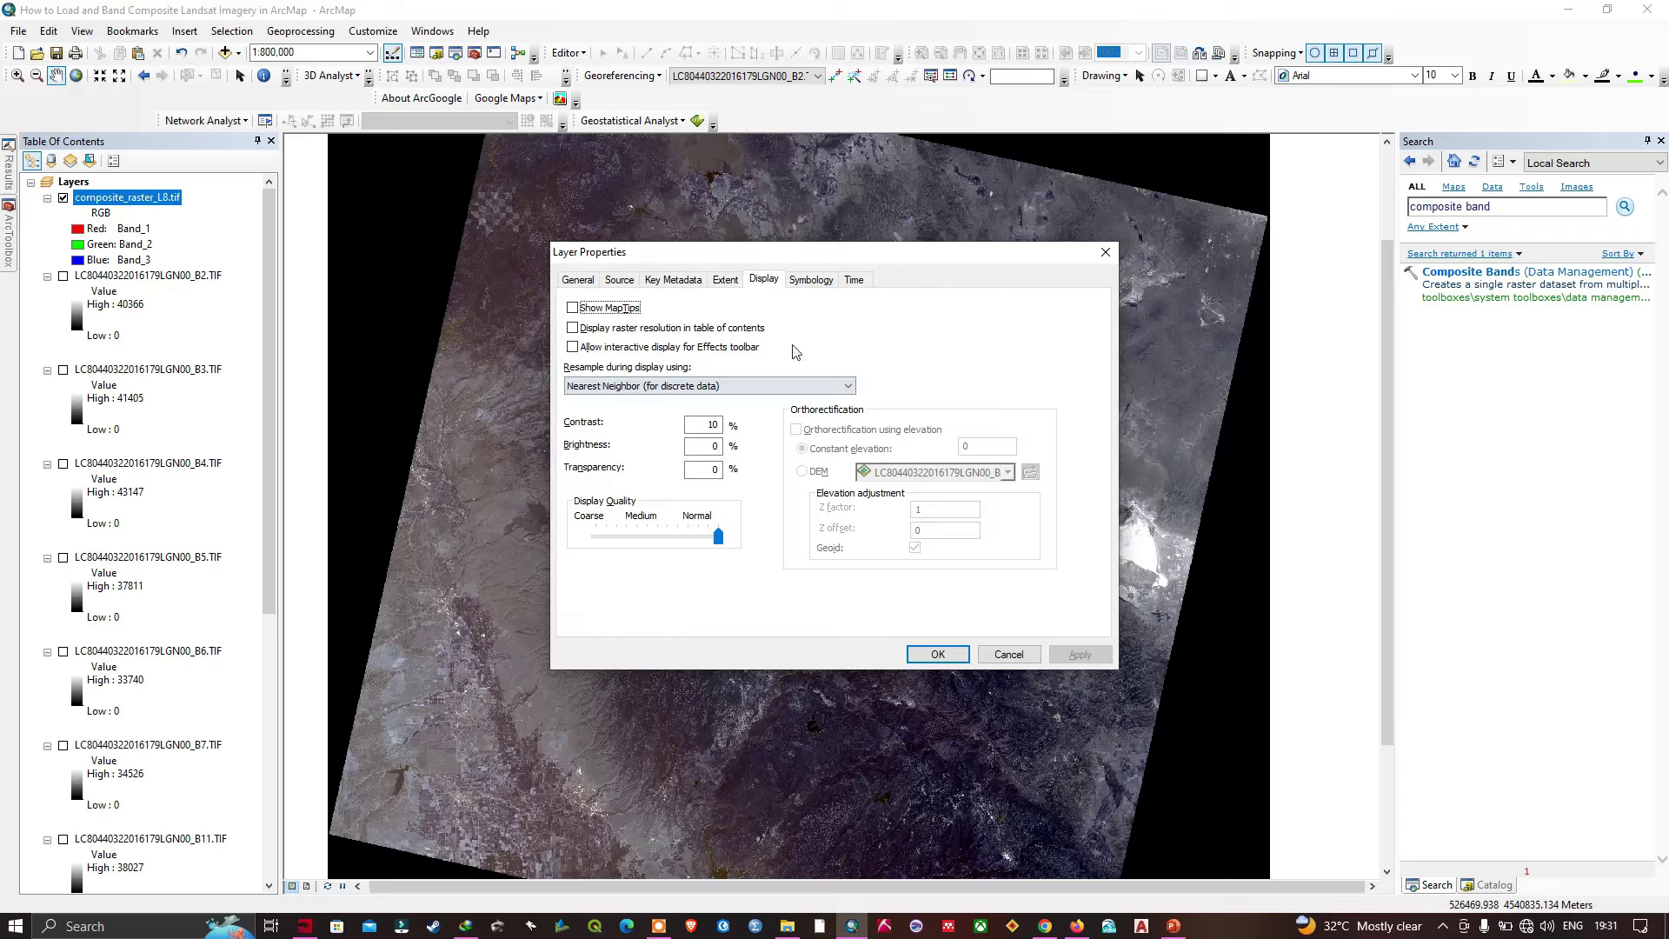
{"action": "left_click", "coordinate": [812, 280]}
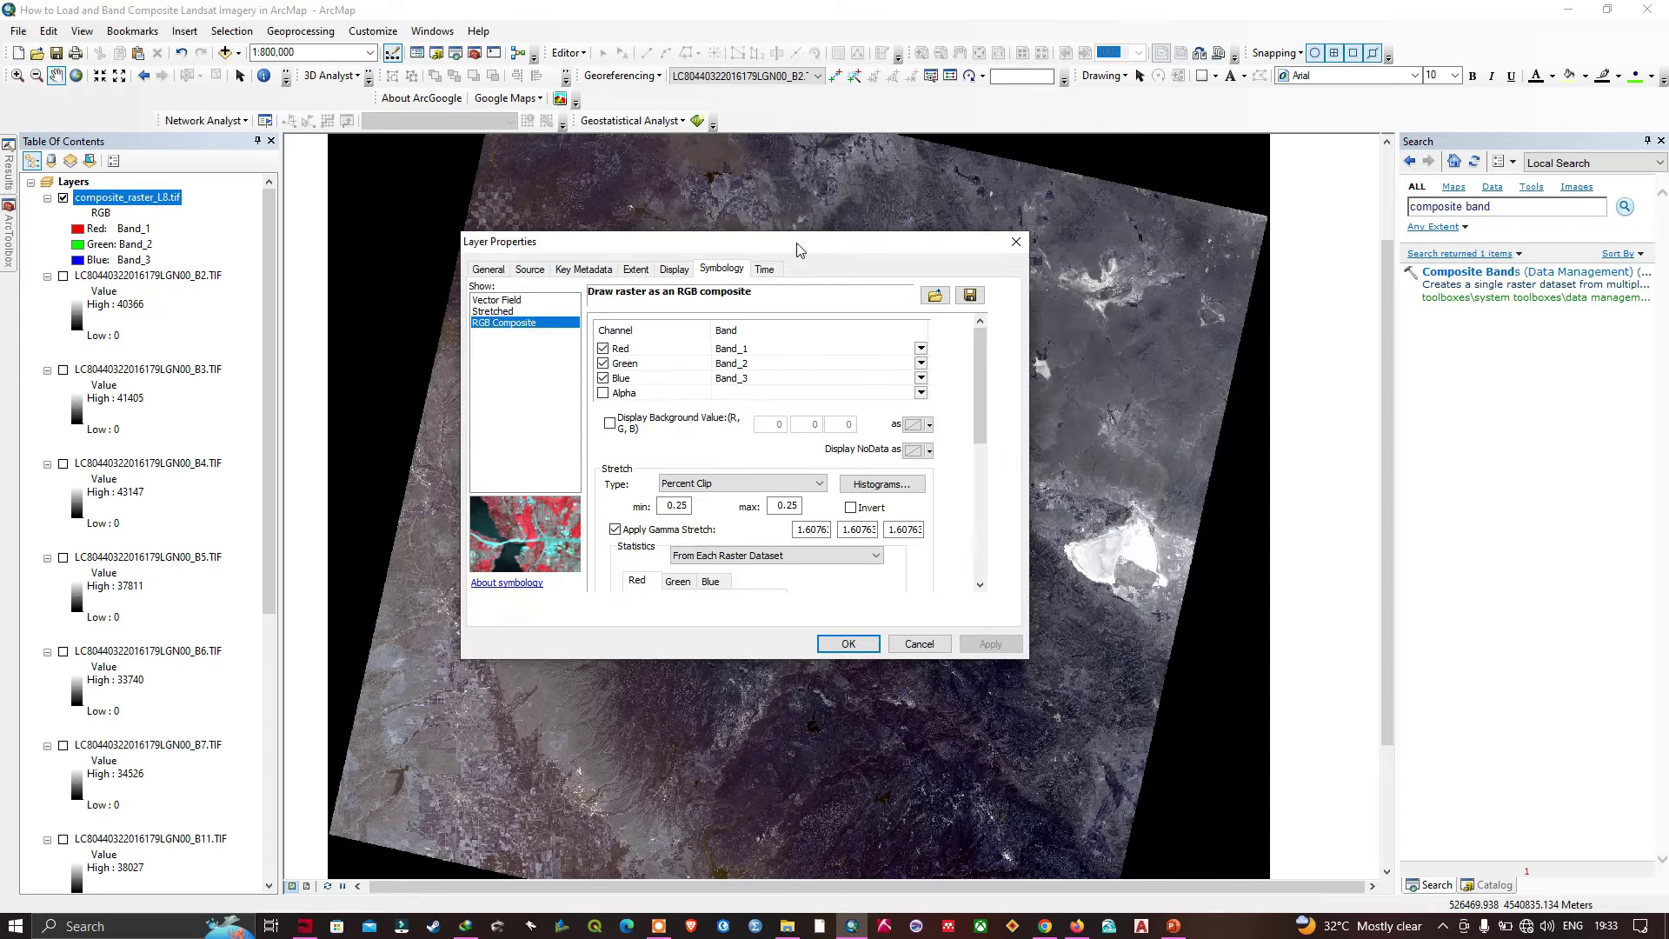
{"action": "left_click_drag", "start_coordinate": [795, 253], "coordinate": [769, 276]}
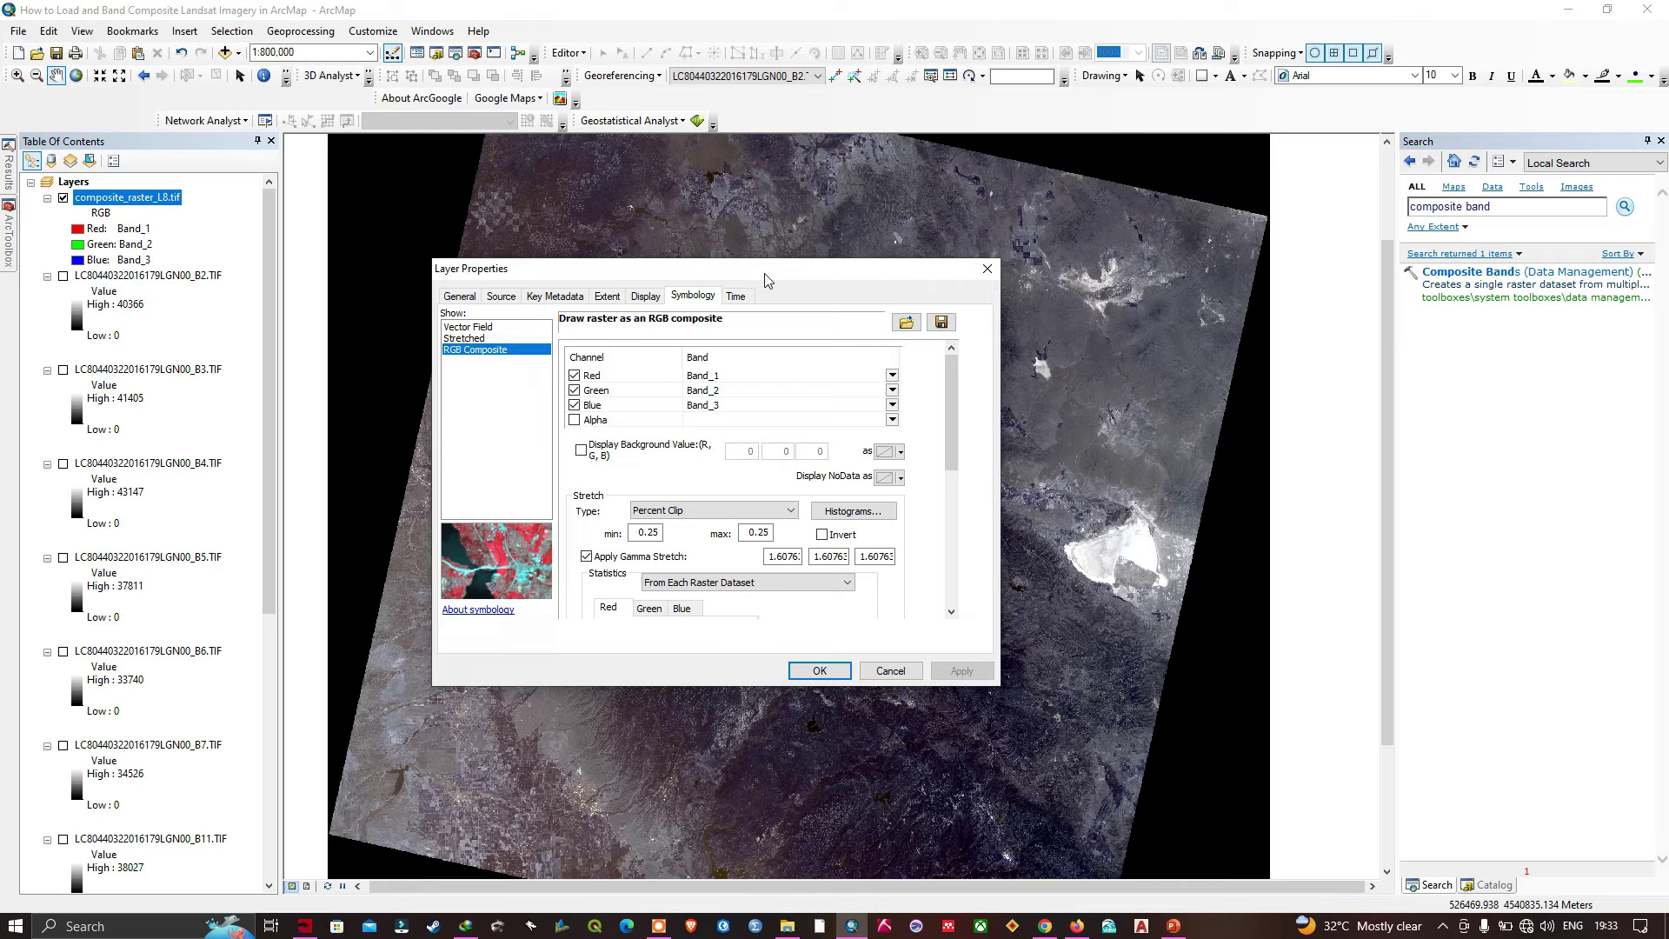
{"action": "left_click", "coordinate": [892, 375]}
{"action": "left_click", "coordinate": [760, 443]}
{"action": "left_click", "coordinate": [892, 390]}
{"action": "left_click", "coordinate": [765, 441]}
{"action": "left_click", "coordinate": [892, 406]}
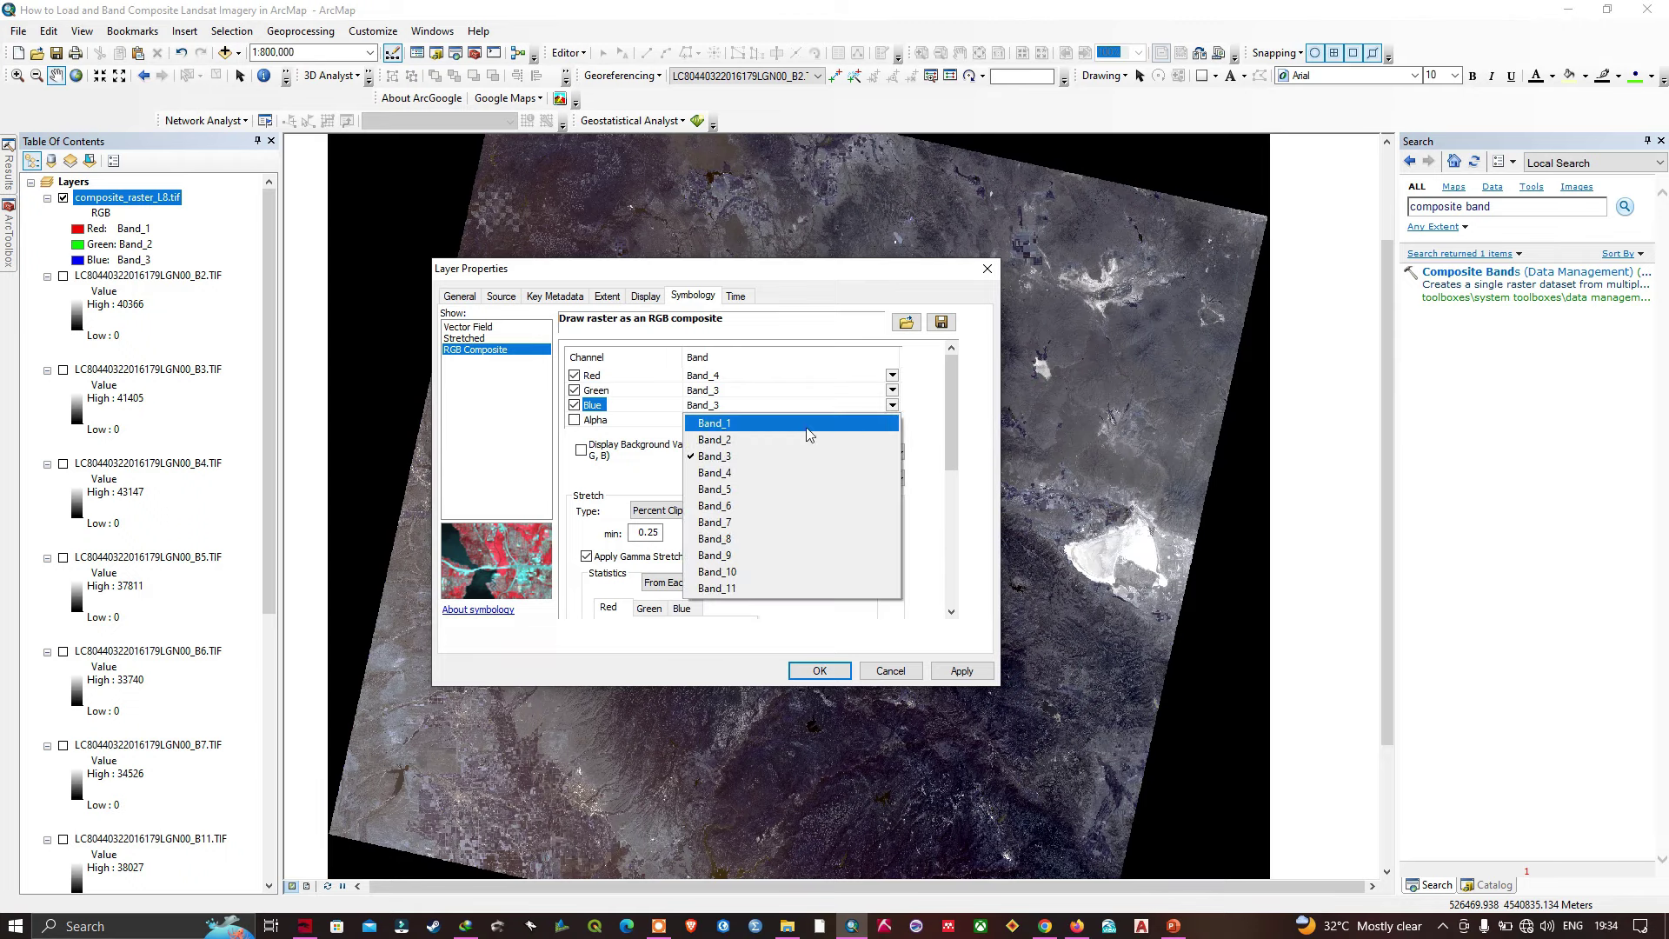
{"action": "left_click", "coordinate": [756, 437]}
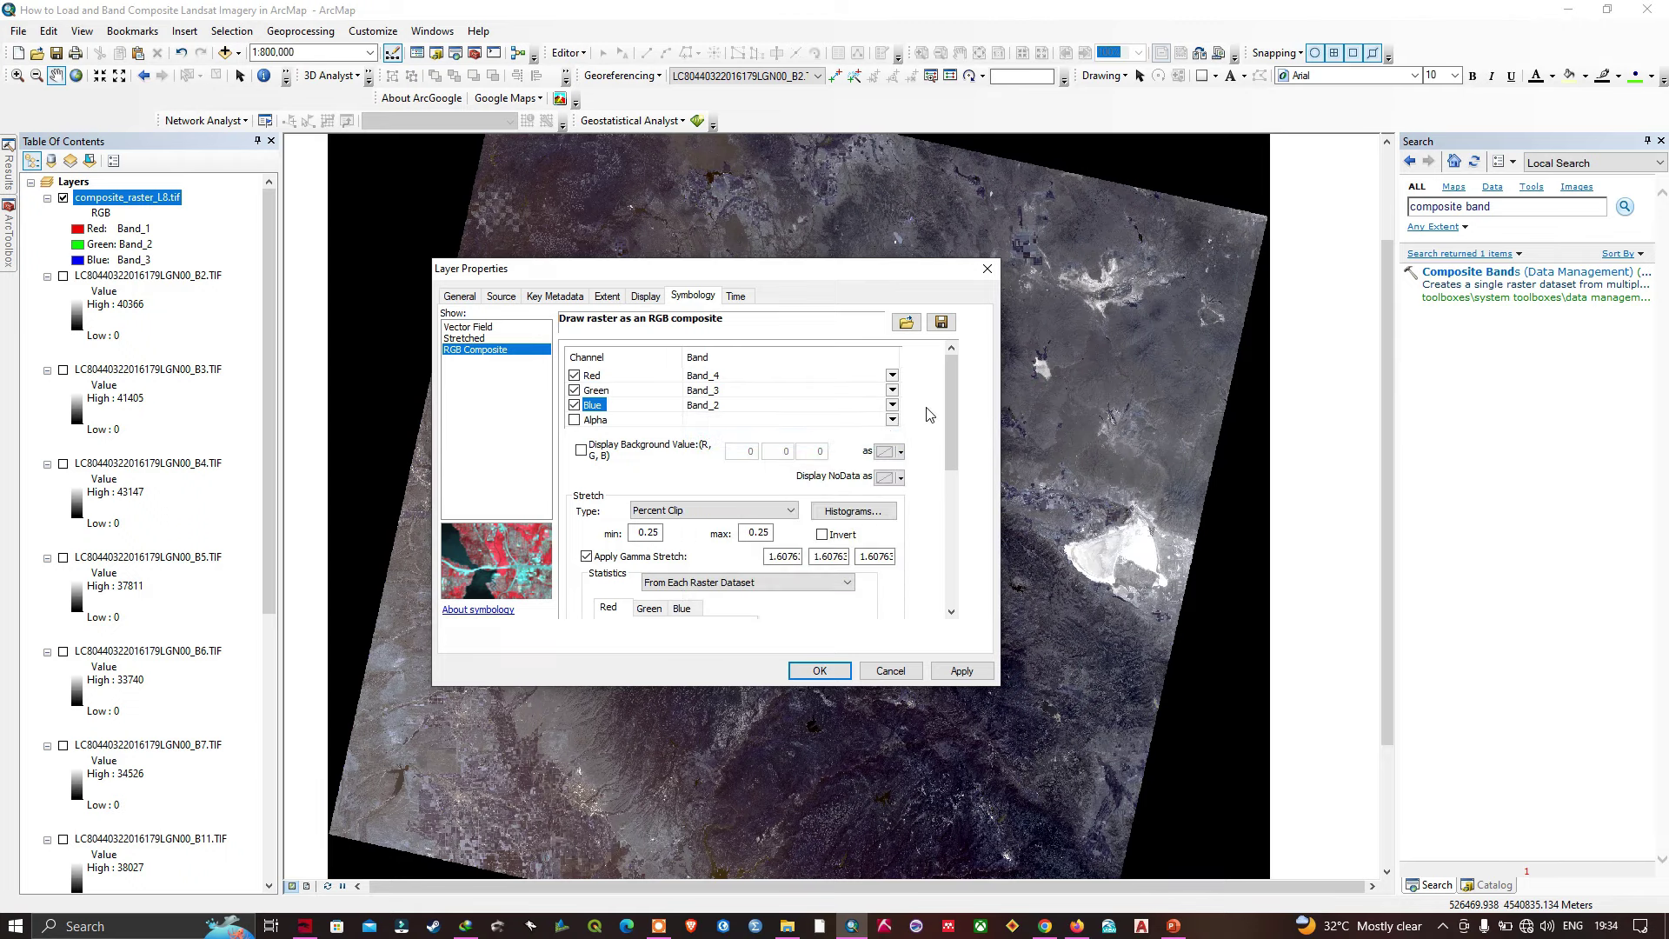
{"action": "left_click", "coordinate": [820, 671]}
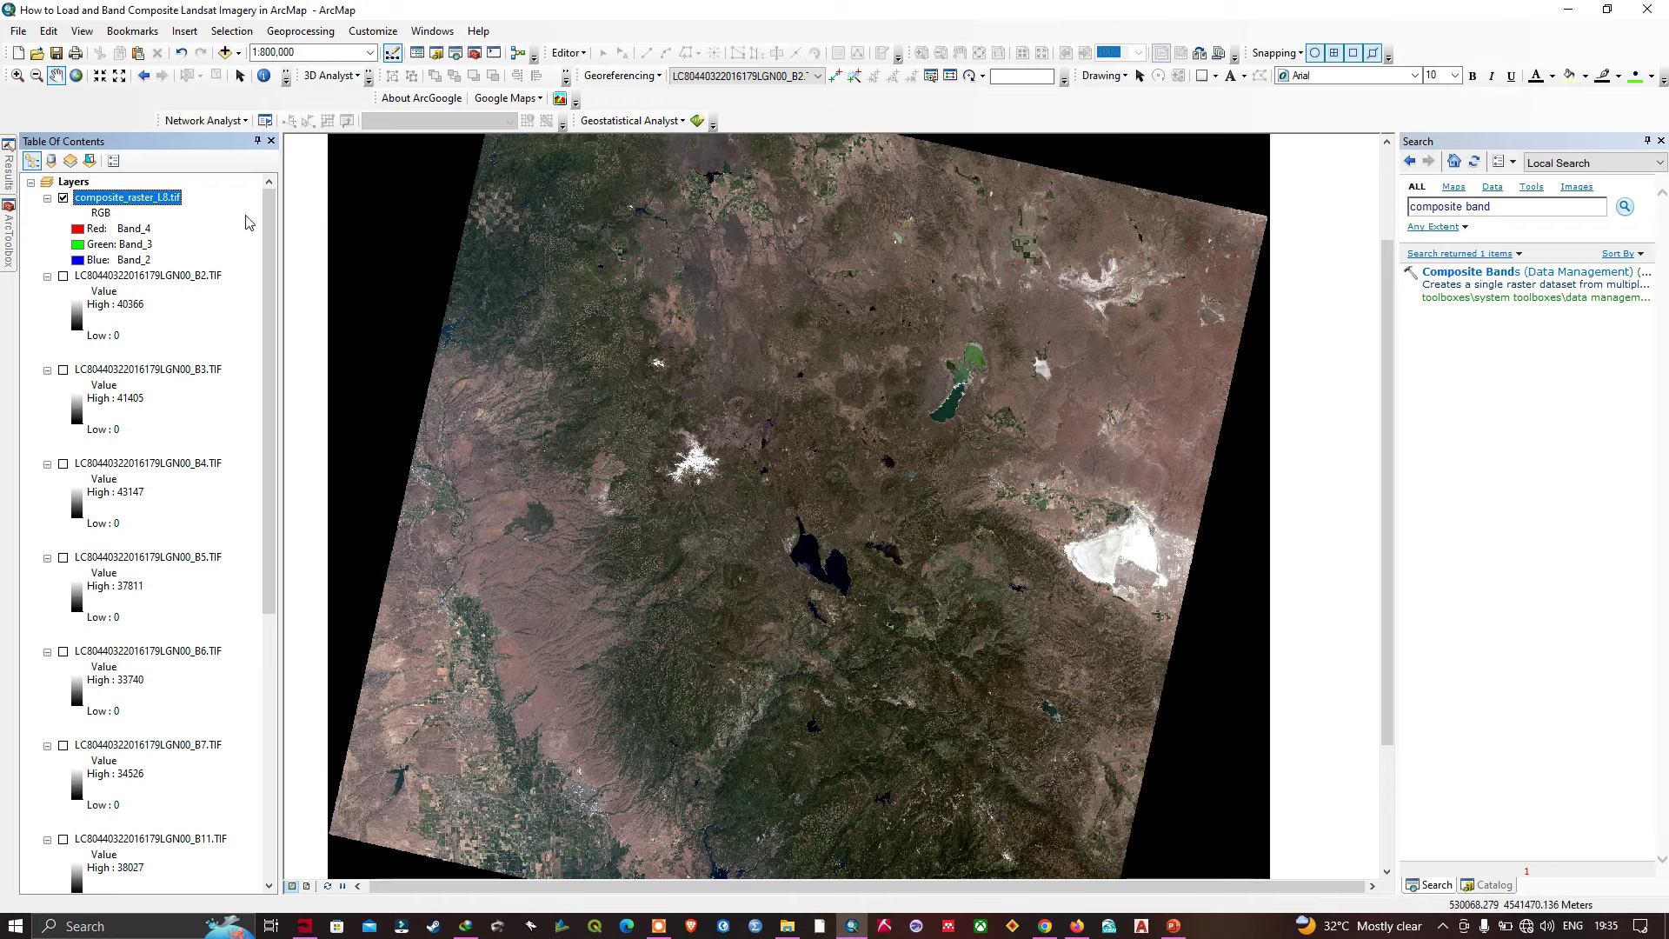
- Change the red channel of the composite_raster_L8.tif layer to Band_10 and apply the new symbology
{"action": "right_click", "coordinate": [139, 199]}
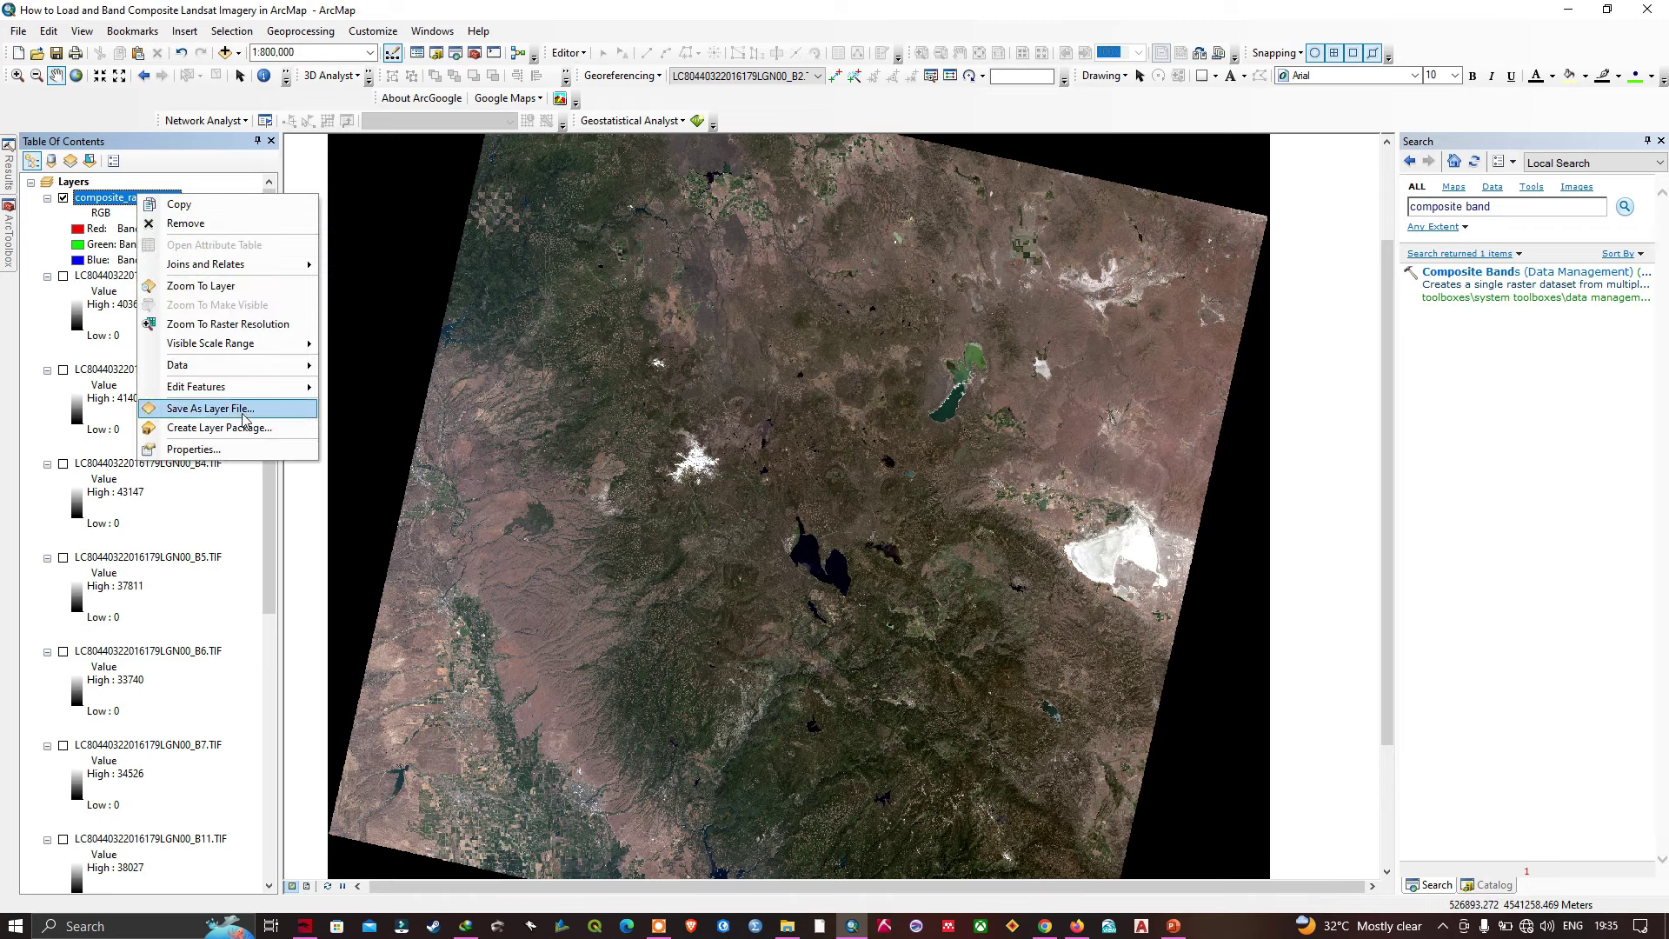
{"action": "left_click", "coordinate": [209, 444]}
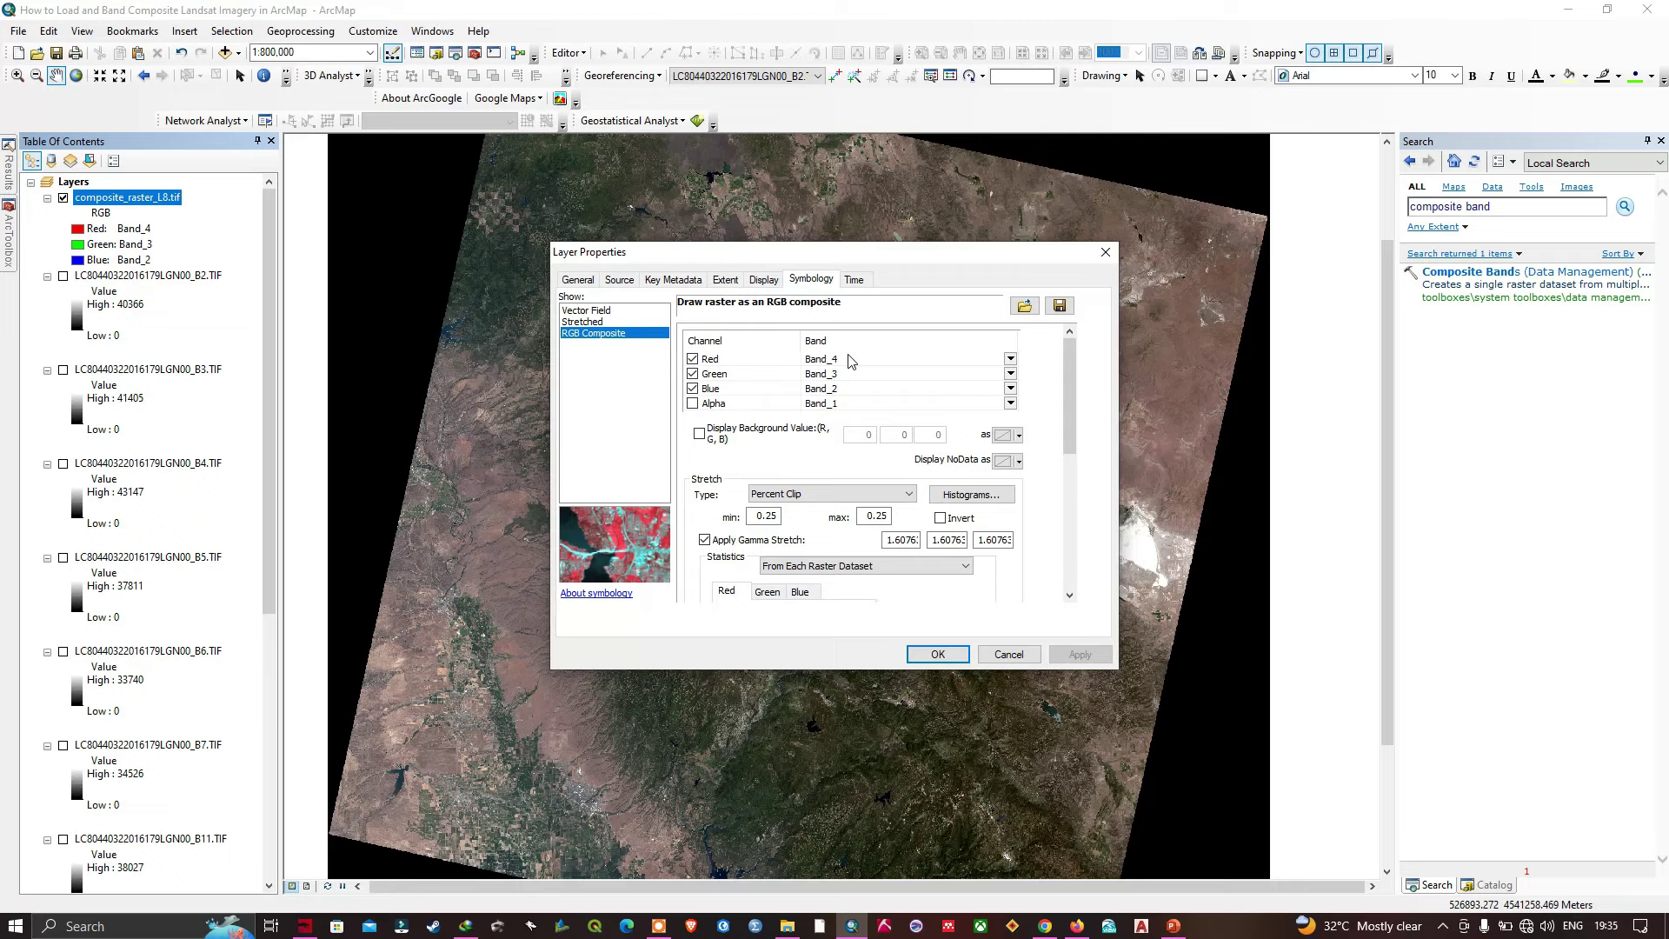
{"action": "left_click", "coordinate": [1011, 359]}
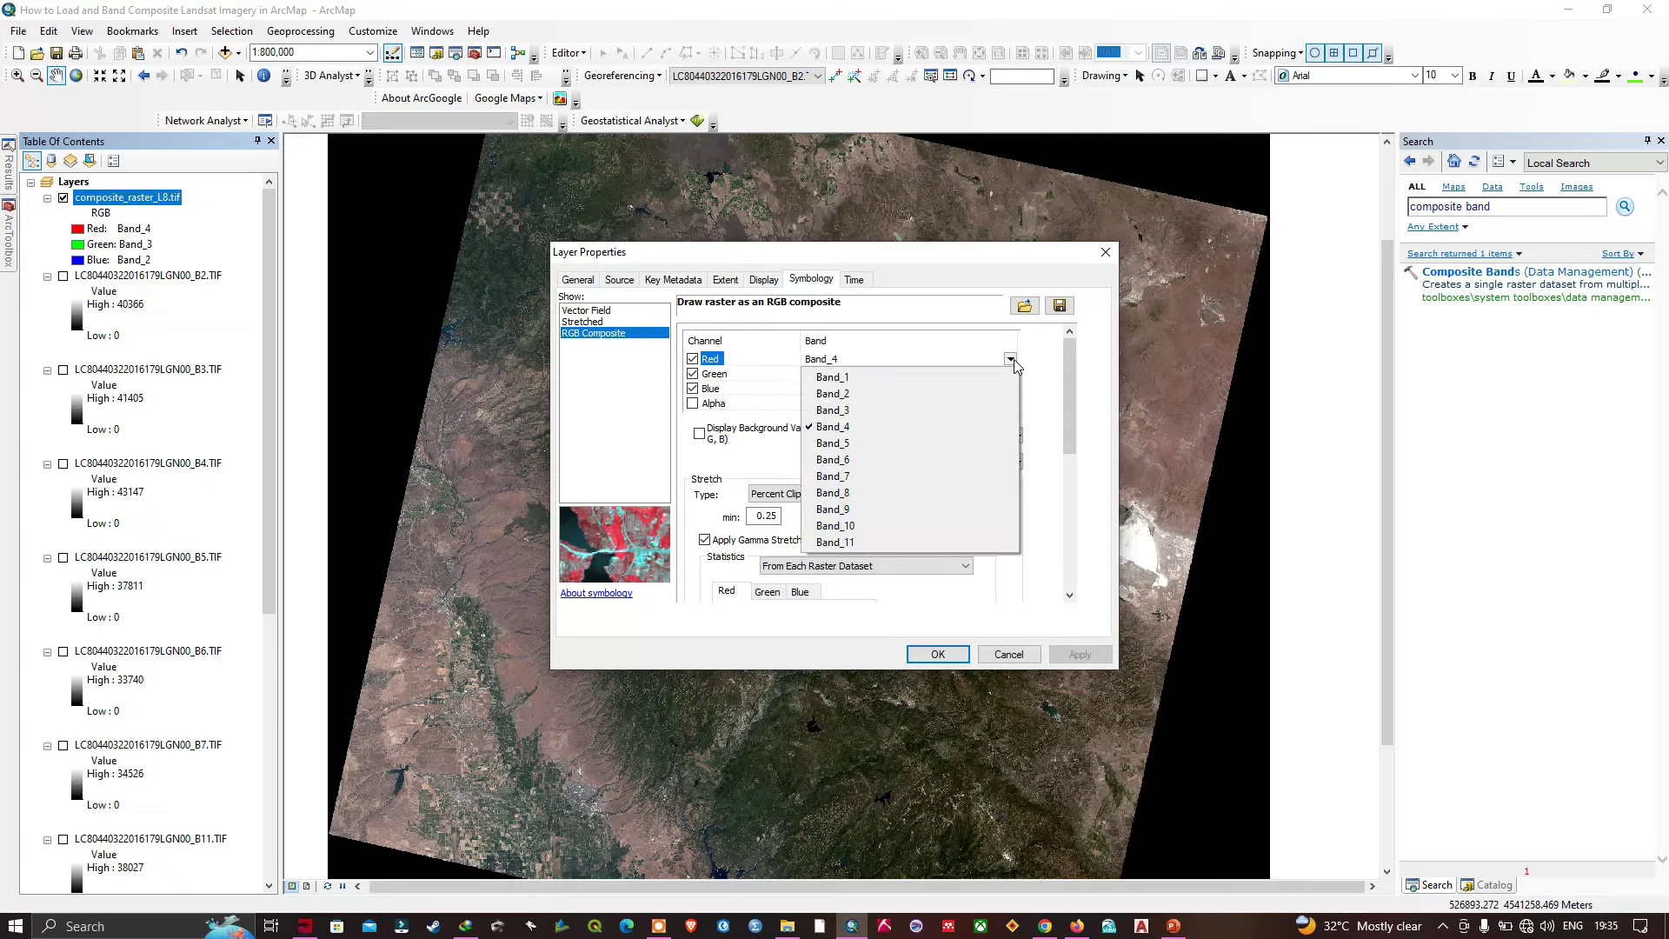
{"action": "left_click", "coordinate": [880, 525]}
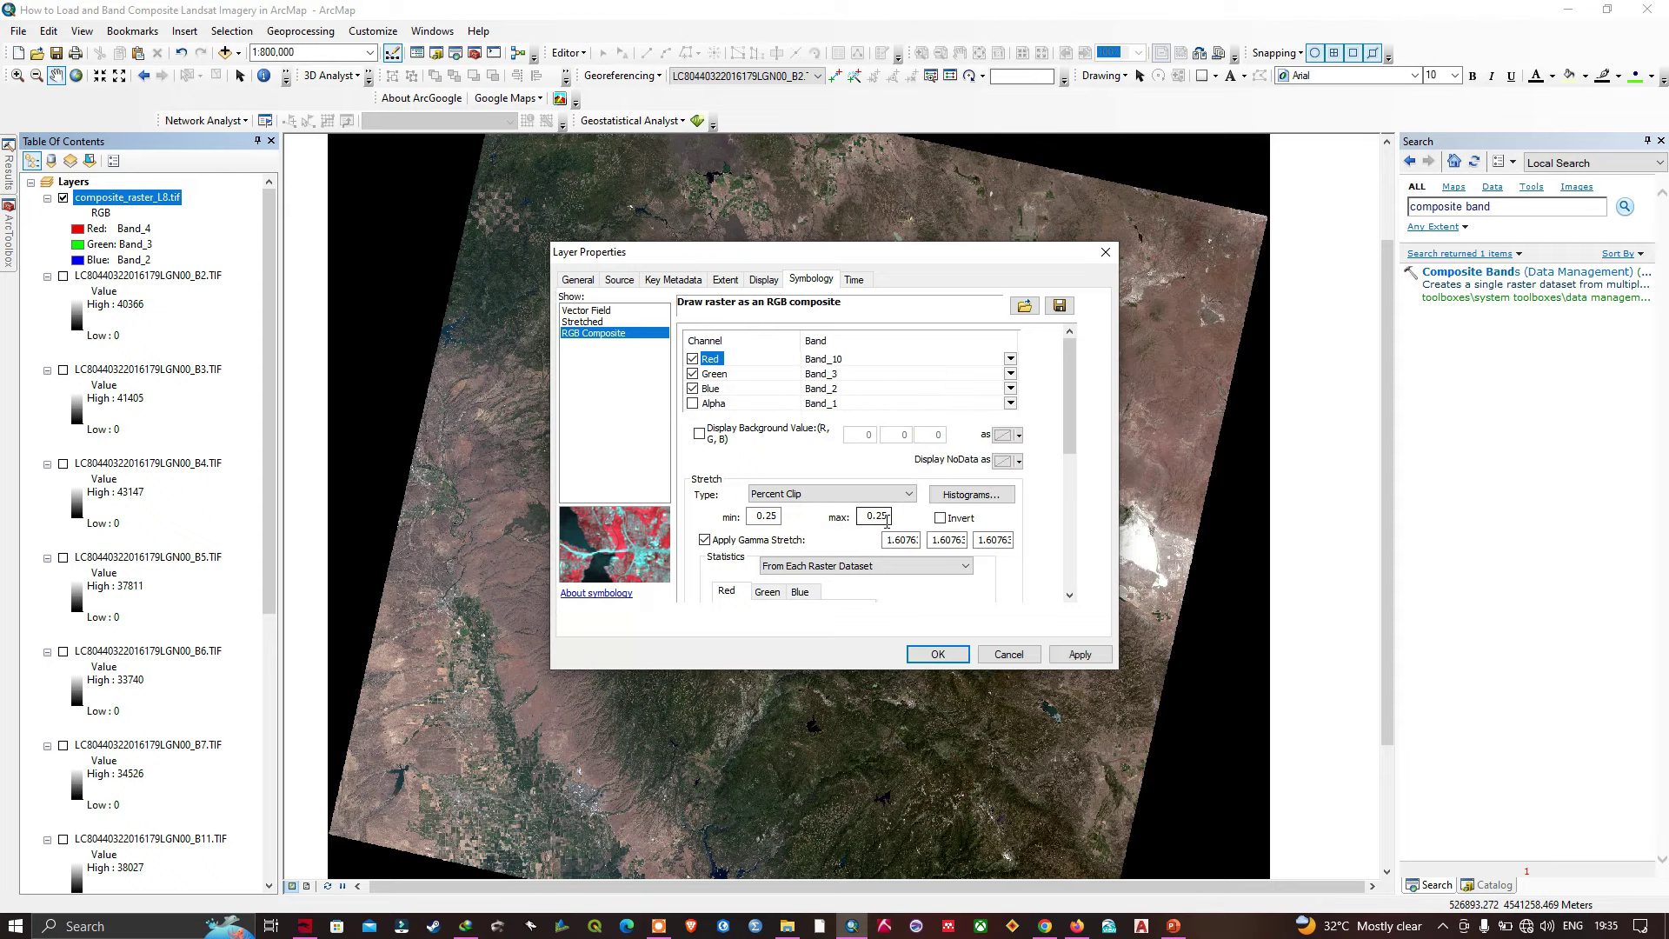
{"action": "left_click", "coordinate": [934, 654]}
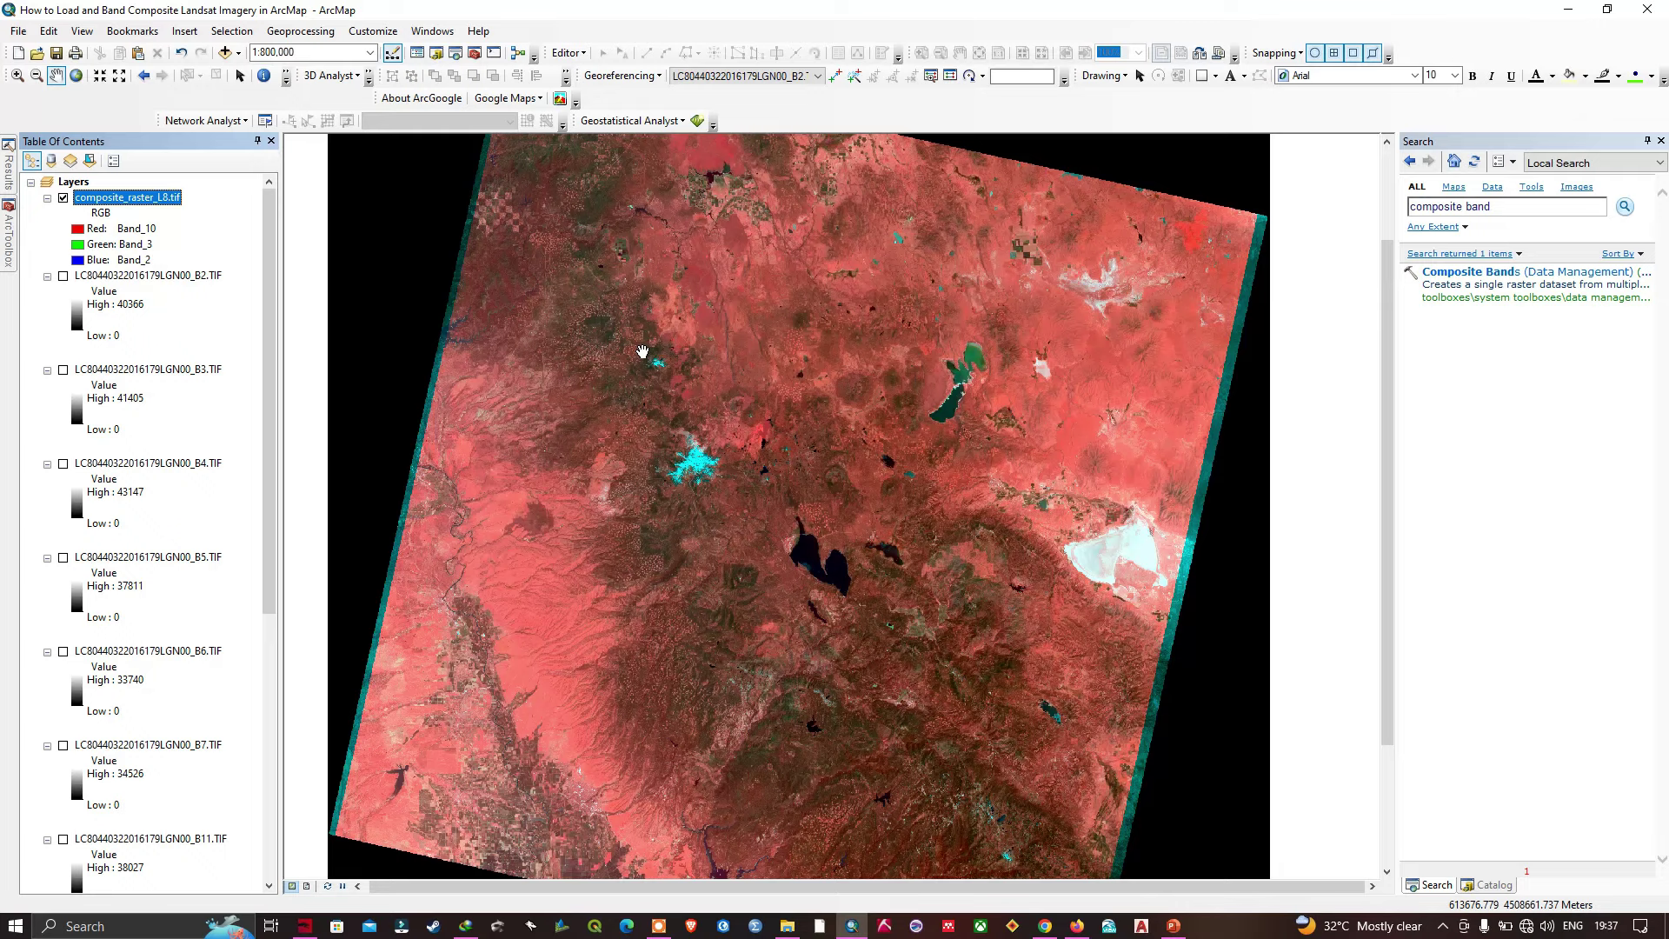
- Set the composite layer's RGB display to Band_5 for red, Band_4 for green and Band_2 for blue
{"action": "right_click", "coordinate": [135, 199]}
{"action": "left_click", "coordinate": [190, 457]}
{"action": "left_click_drag", "start_coordinate": [1251, 298], "coordinate": [1327, 321]}
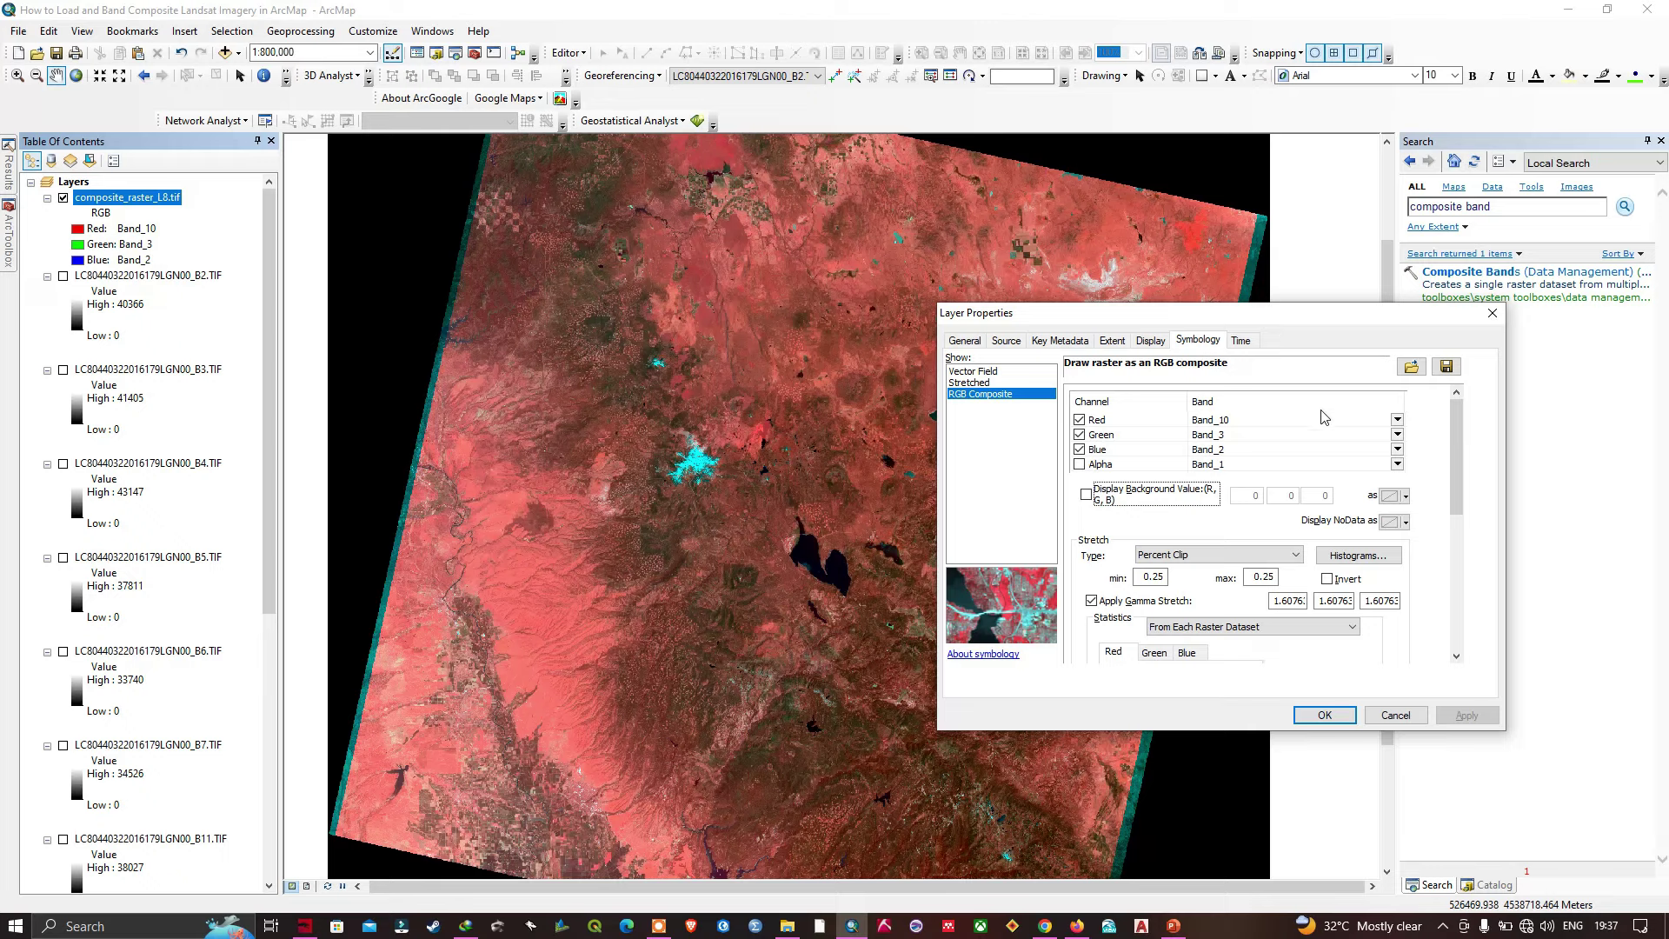
{"action": "left_click", "coordinate": [1397, 420]}
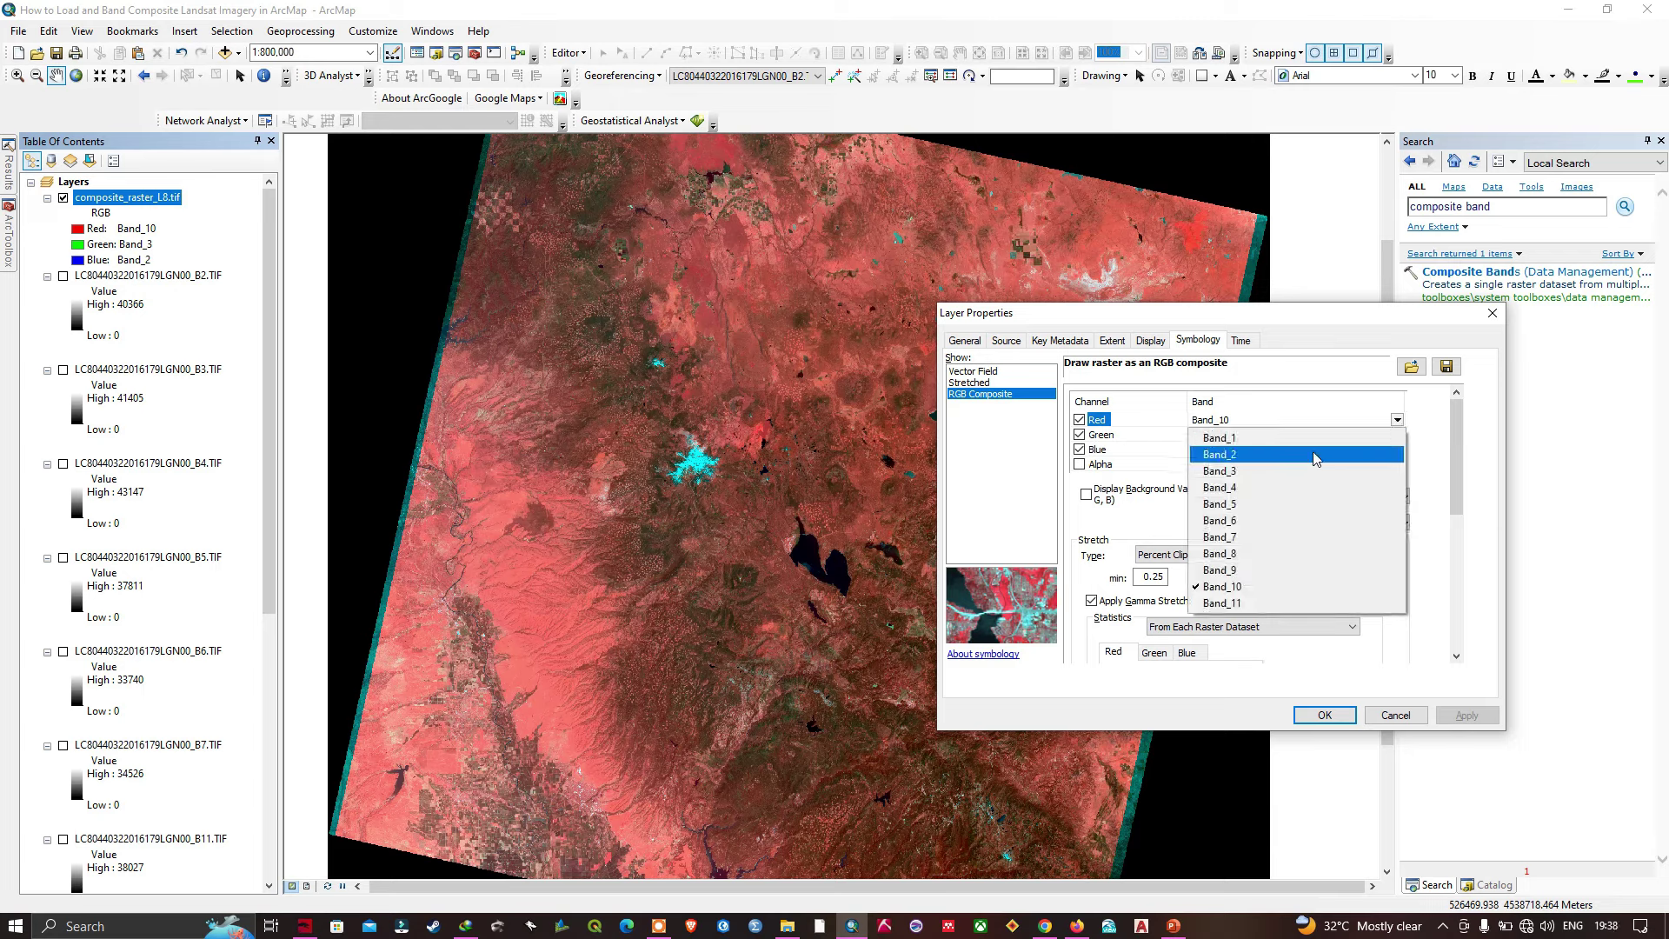
{"action": "left_click", "coordinate": [1220, 505]}
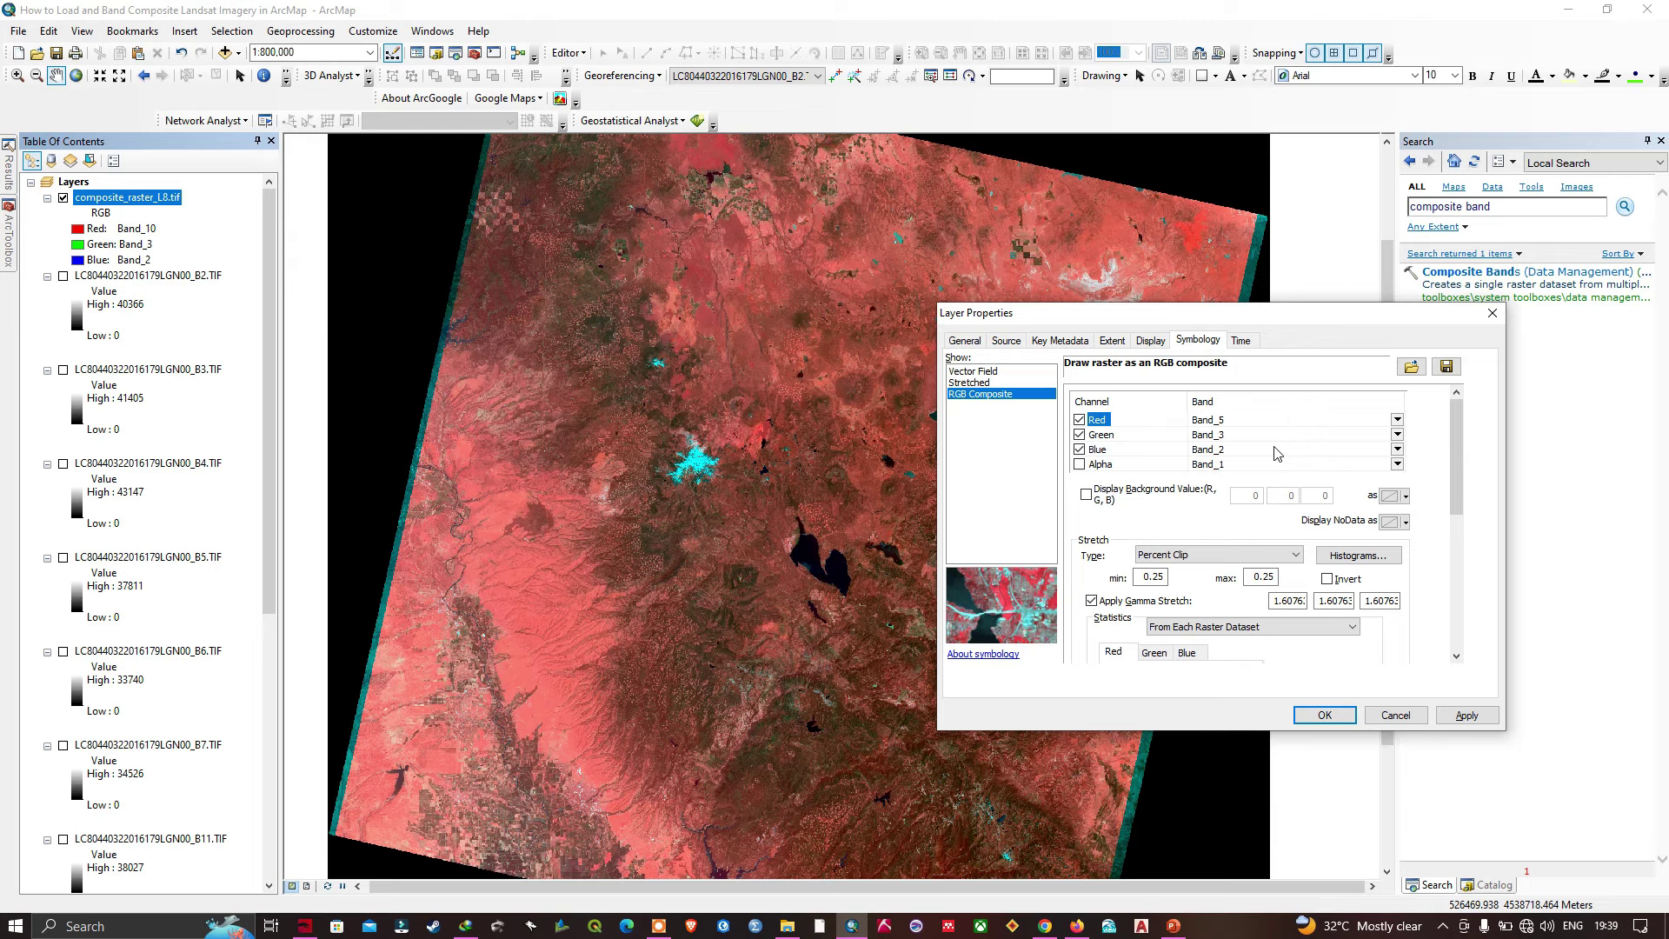
{"action": "left_click", "coordinate": [1397, 437]}
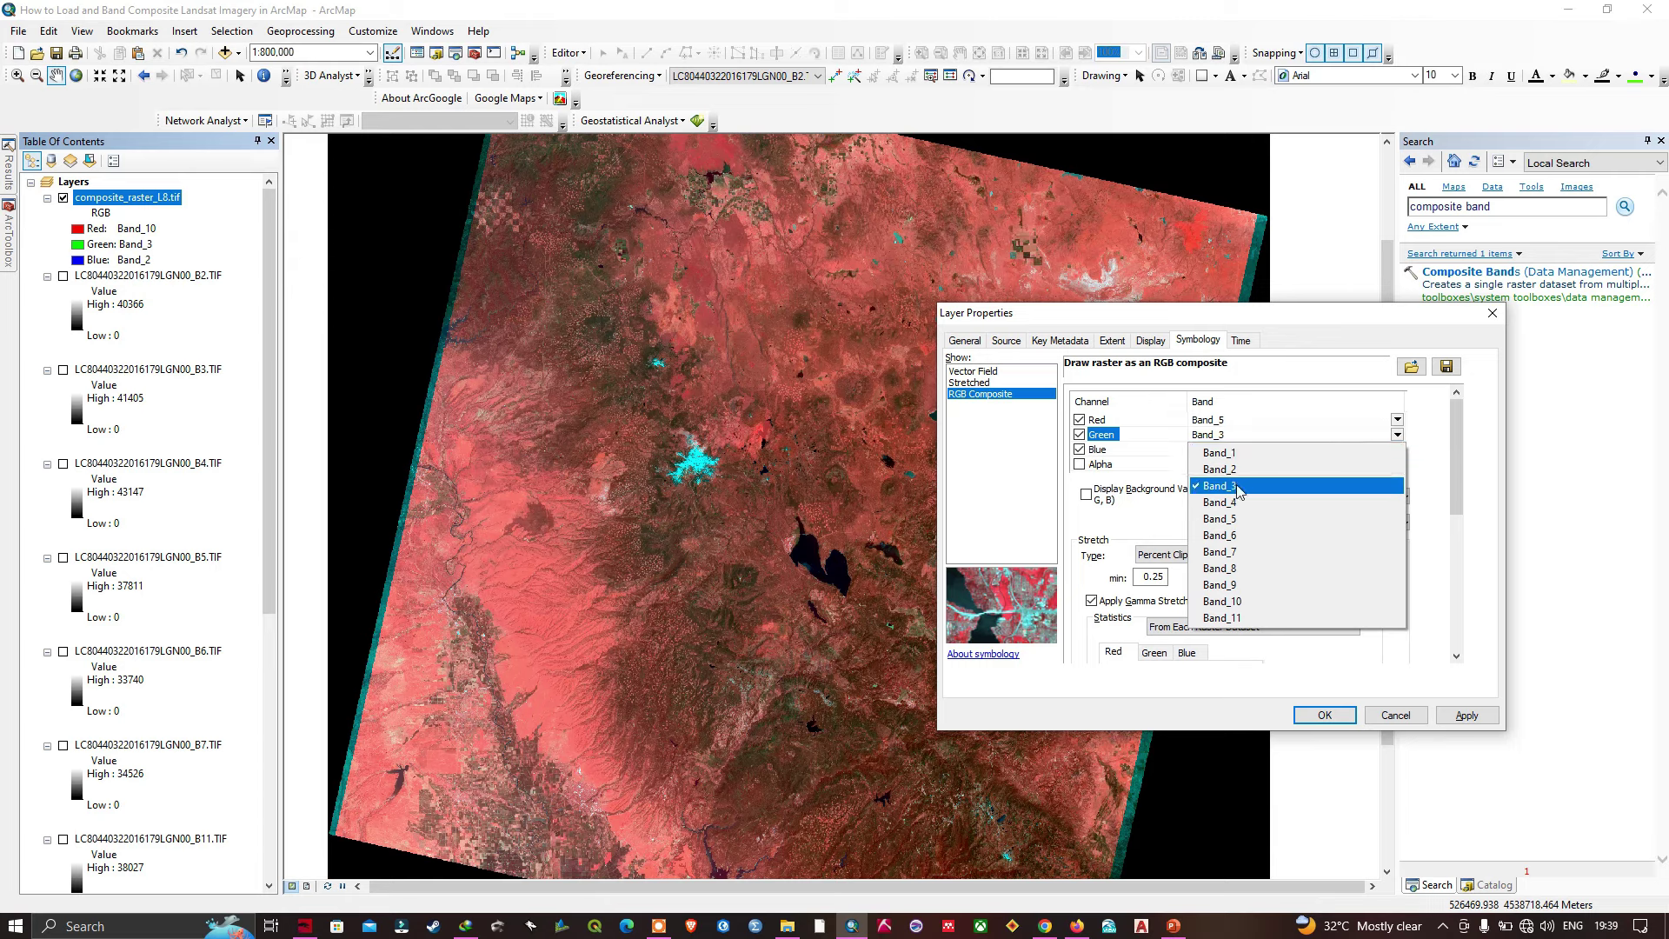
{"action": "left_click", "coordinate": [1240, 504]}
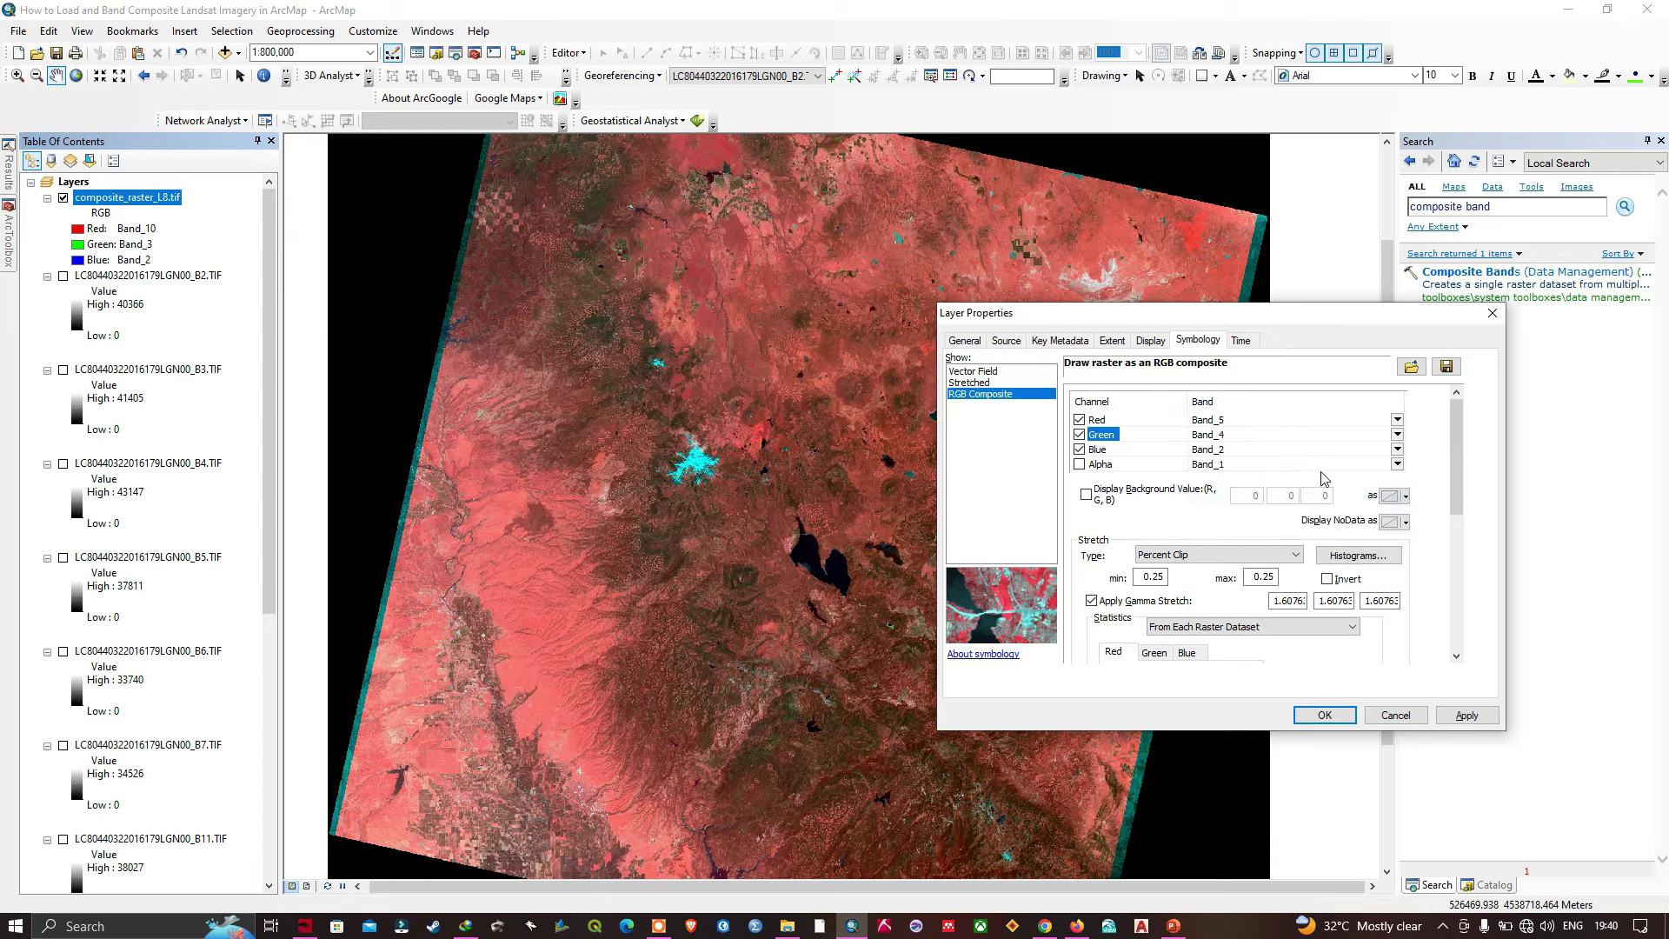
{"action": "left_click", "coordinate": [1397, 450]}
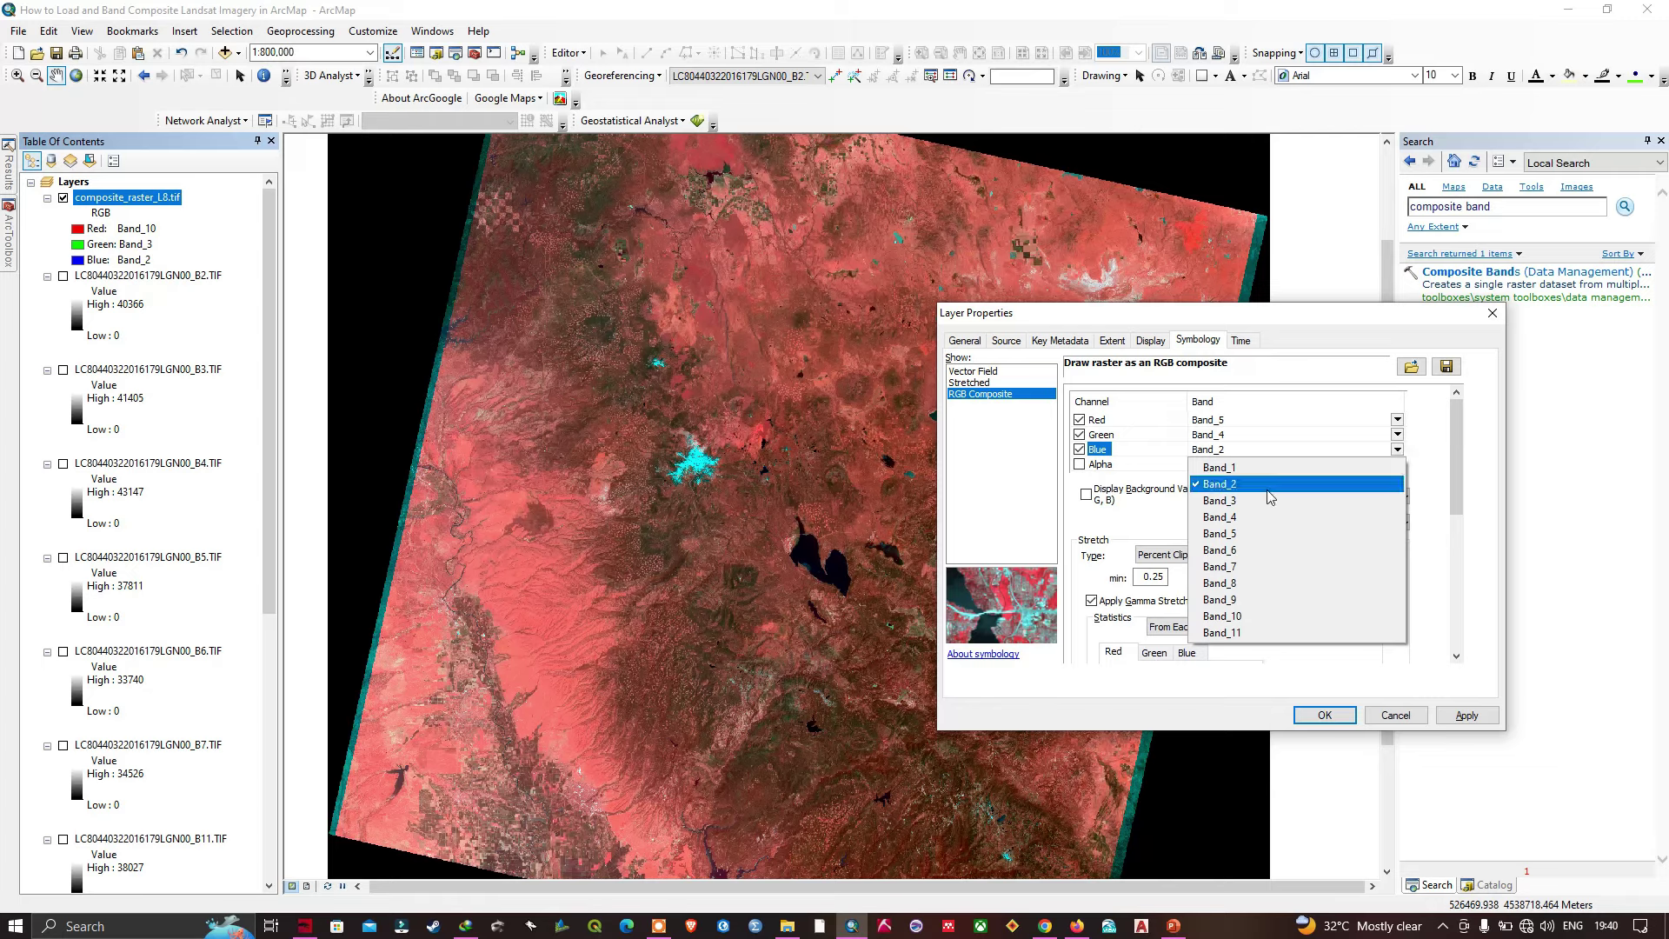
{"action": "left_click", "coordinate": [1371, 484]}
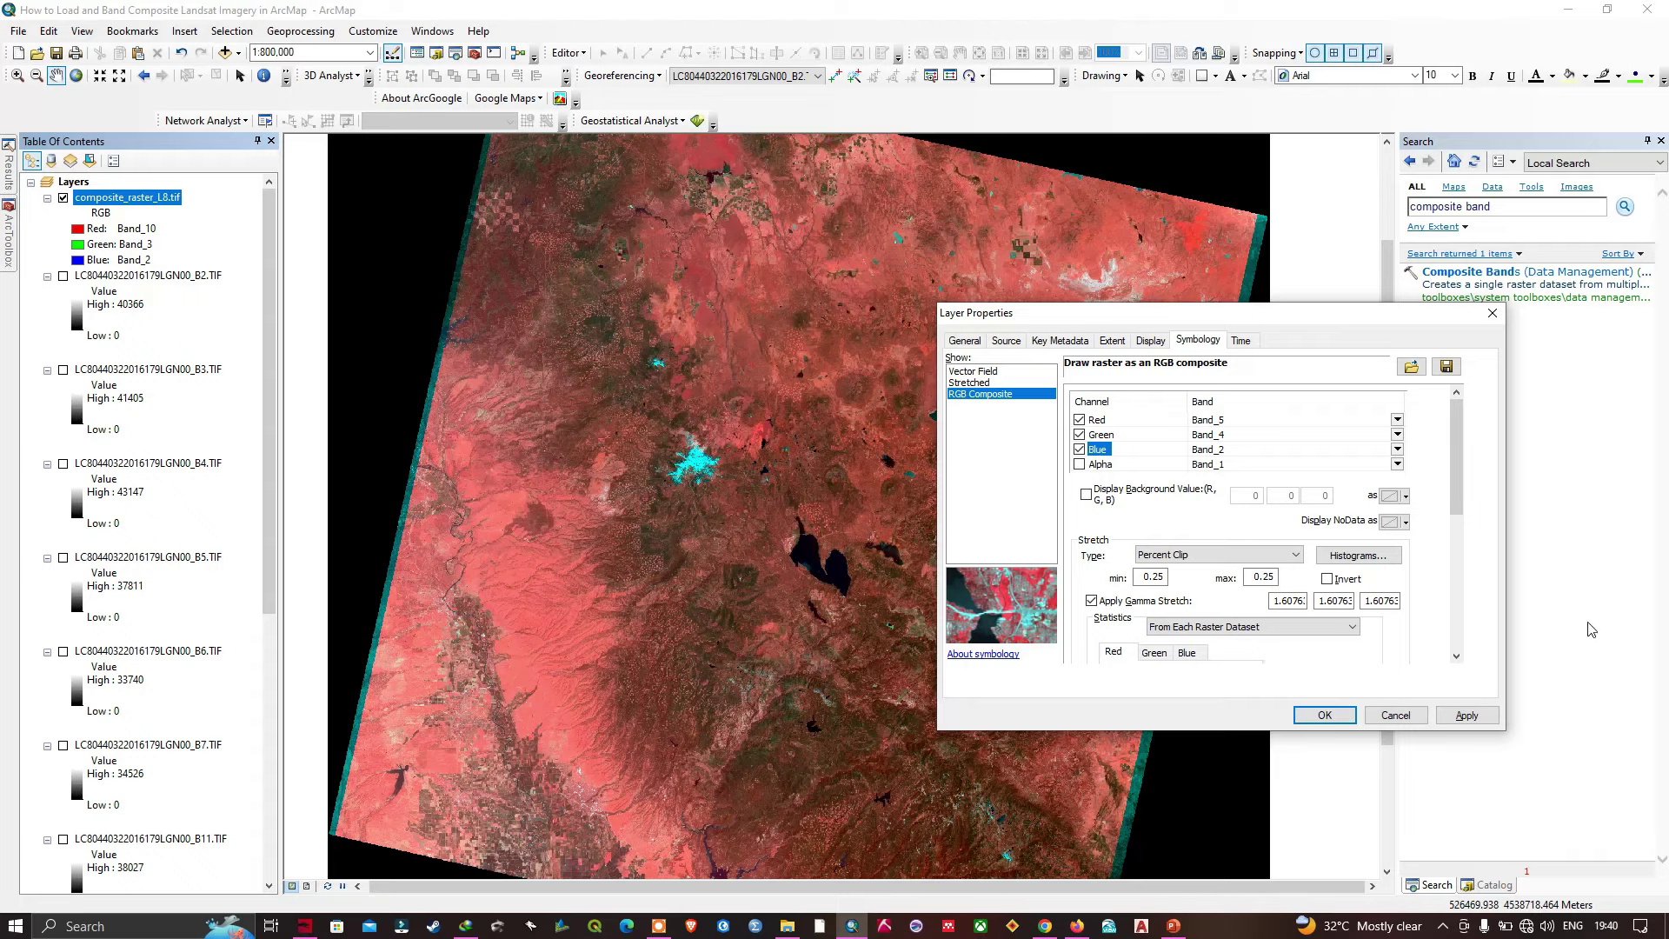
{"action": "left_click", "coordinate": [1324, 714]}
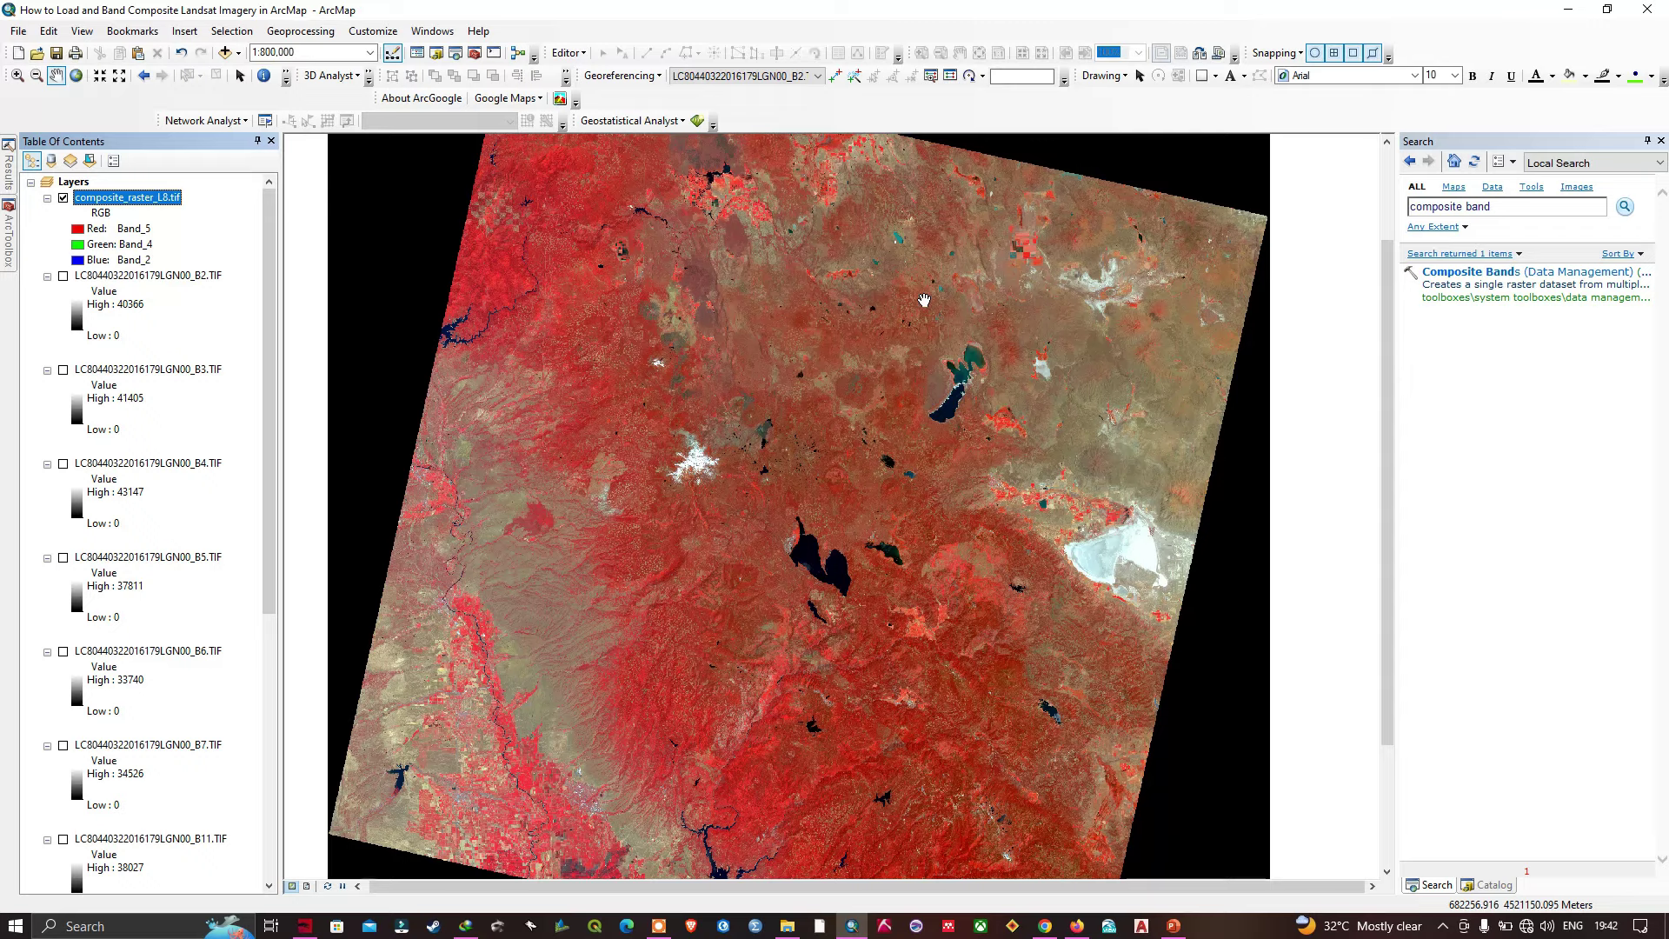
- Examine the vegetation and terrain west of the central lakes up close in the recoloured composite image
{"action": "scroll", "coordinate": [685, 599], "scroll_direction": "down", "scroll_amount": 2}
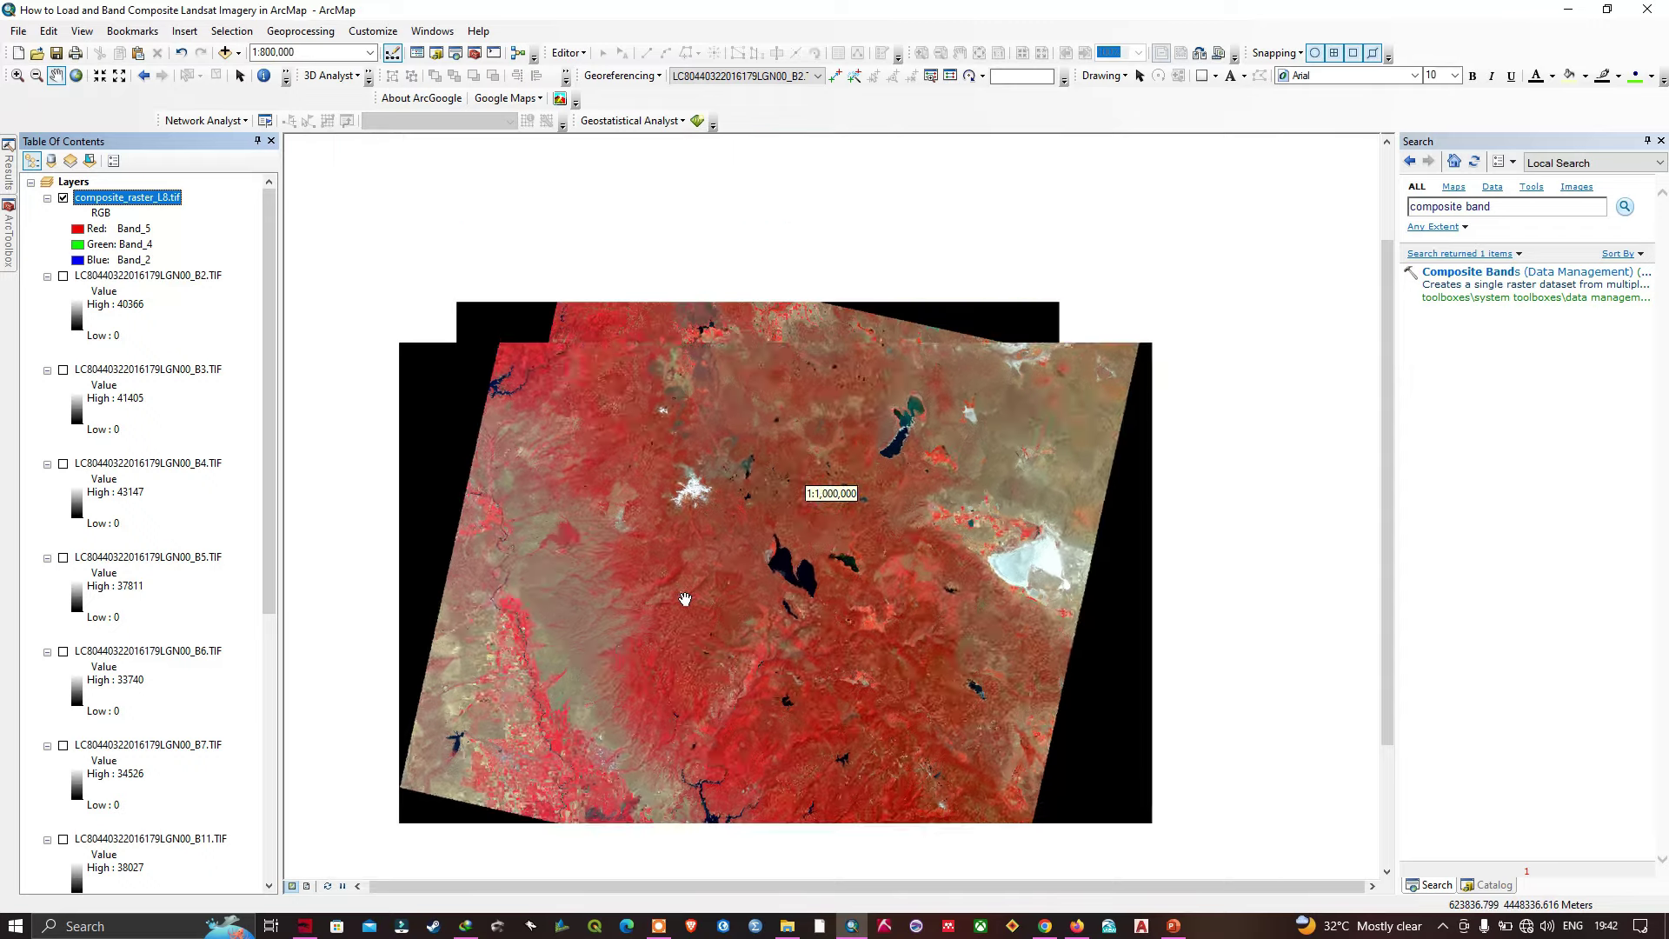
{"action": "scroll", "coordinate": [685, 599], "scroll_direction": "up", "scroll_amount": 8}
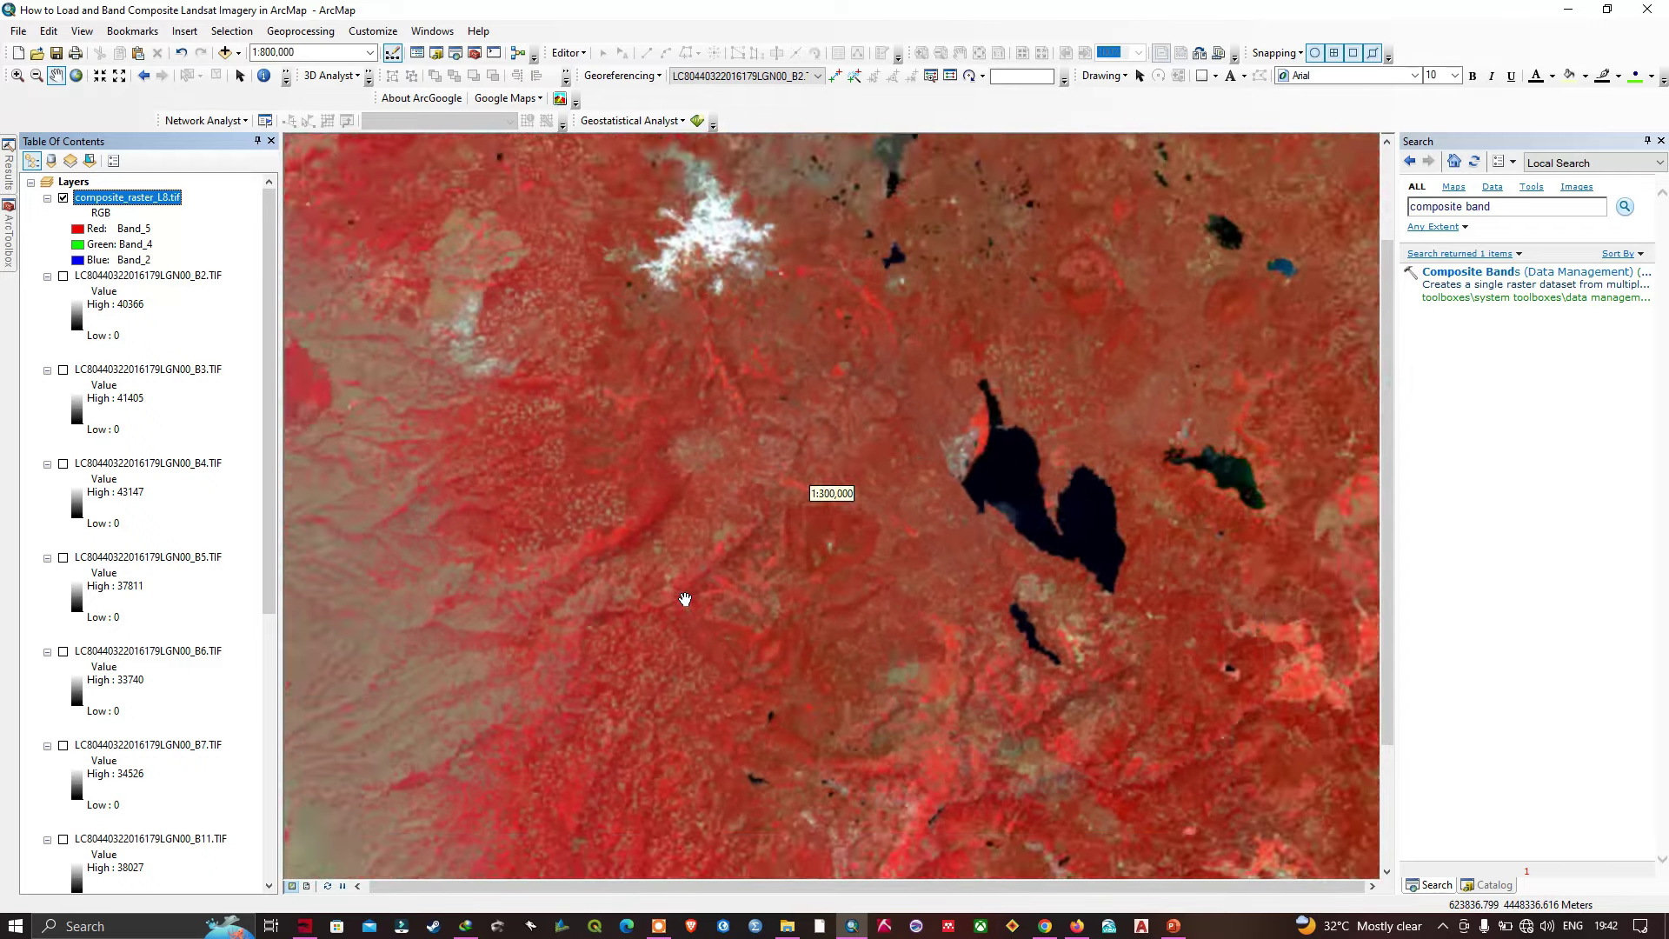
{"action": "scroll", "coordinate": [688, 594], "scroll_direction": "up", "scroll_amount": 2}
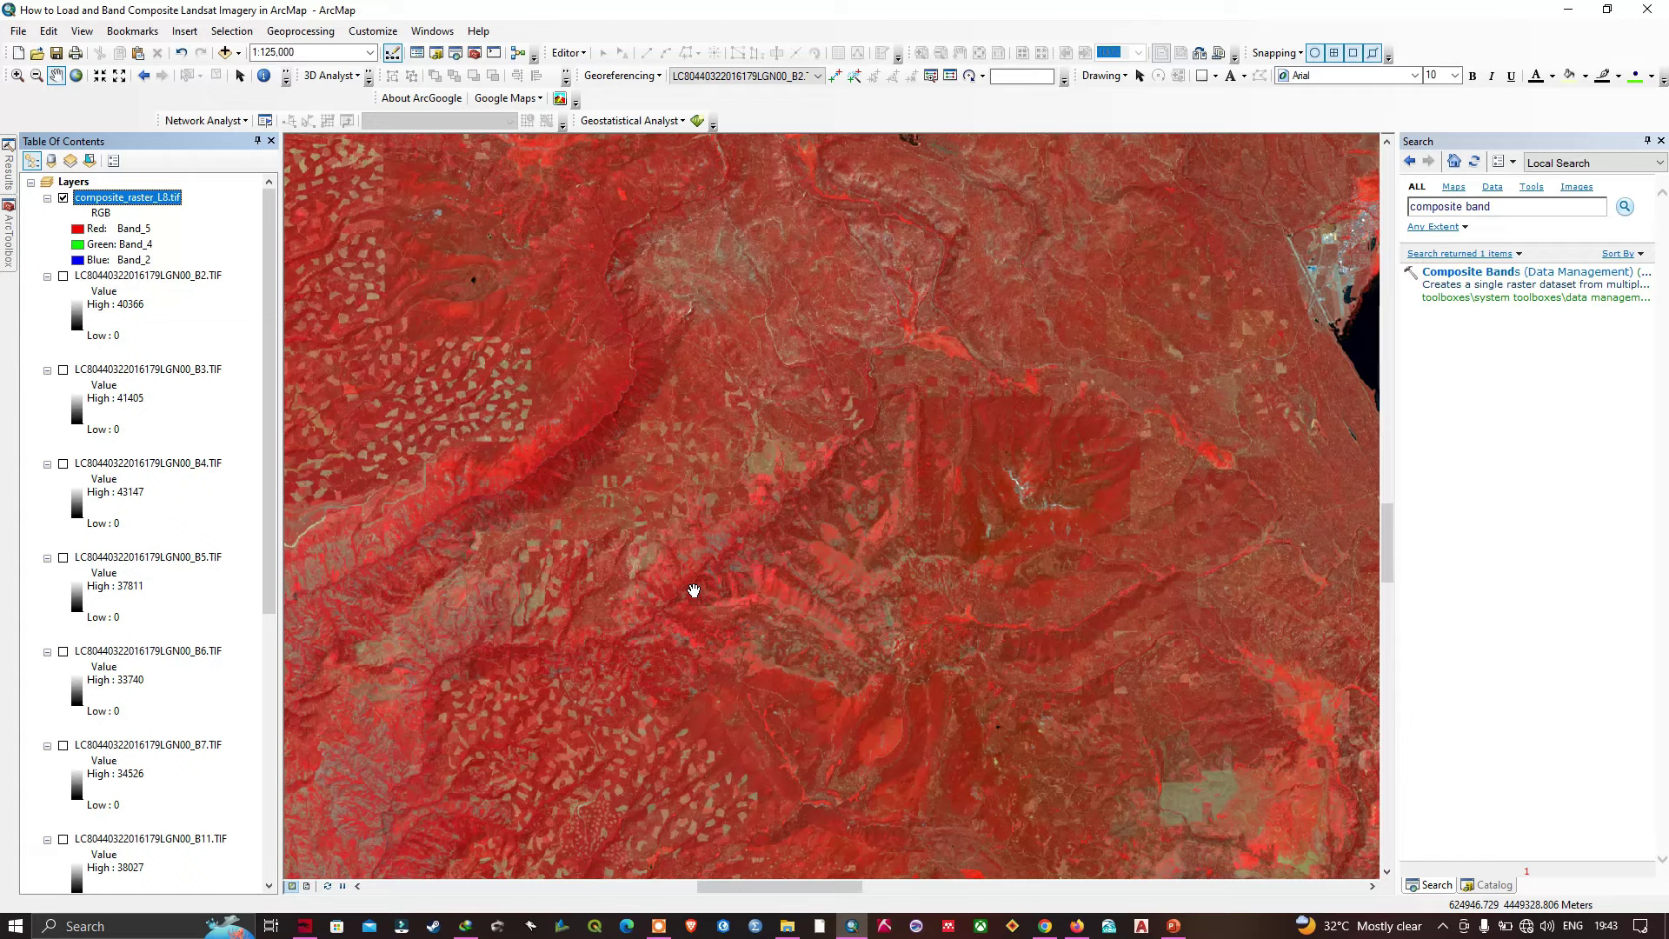
{"action": "scroll", "coordinate": [787, 424], "scroll_direction": "down", "scroll_amount": 1}
{"action": "scroll", "coordinate": [787, 425], "scroll_direction": "up", "scroll_amount": 3}
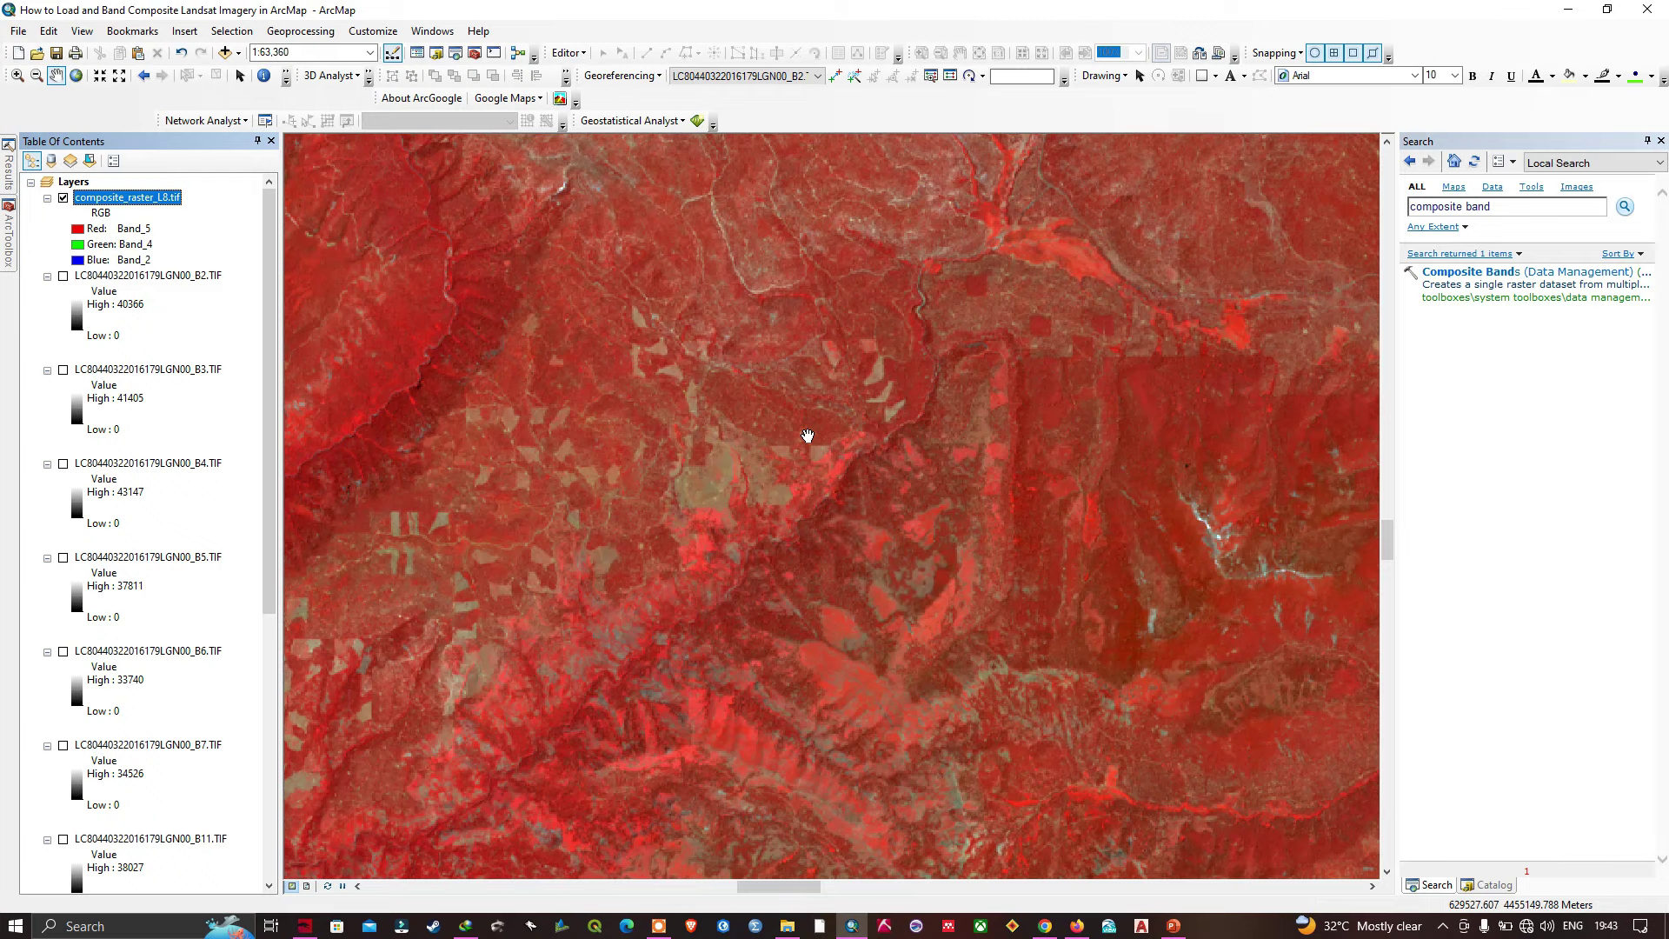
{"action": "scroll", "coordinate": [807, 434], "scroll_direction": "up", "scroll_amount": 1}
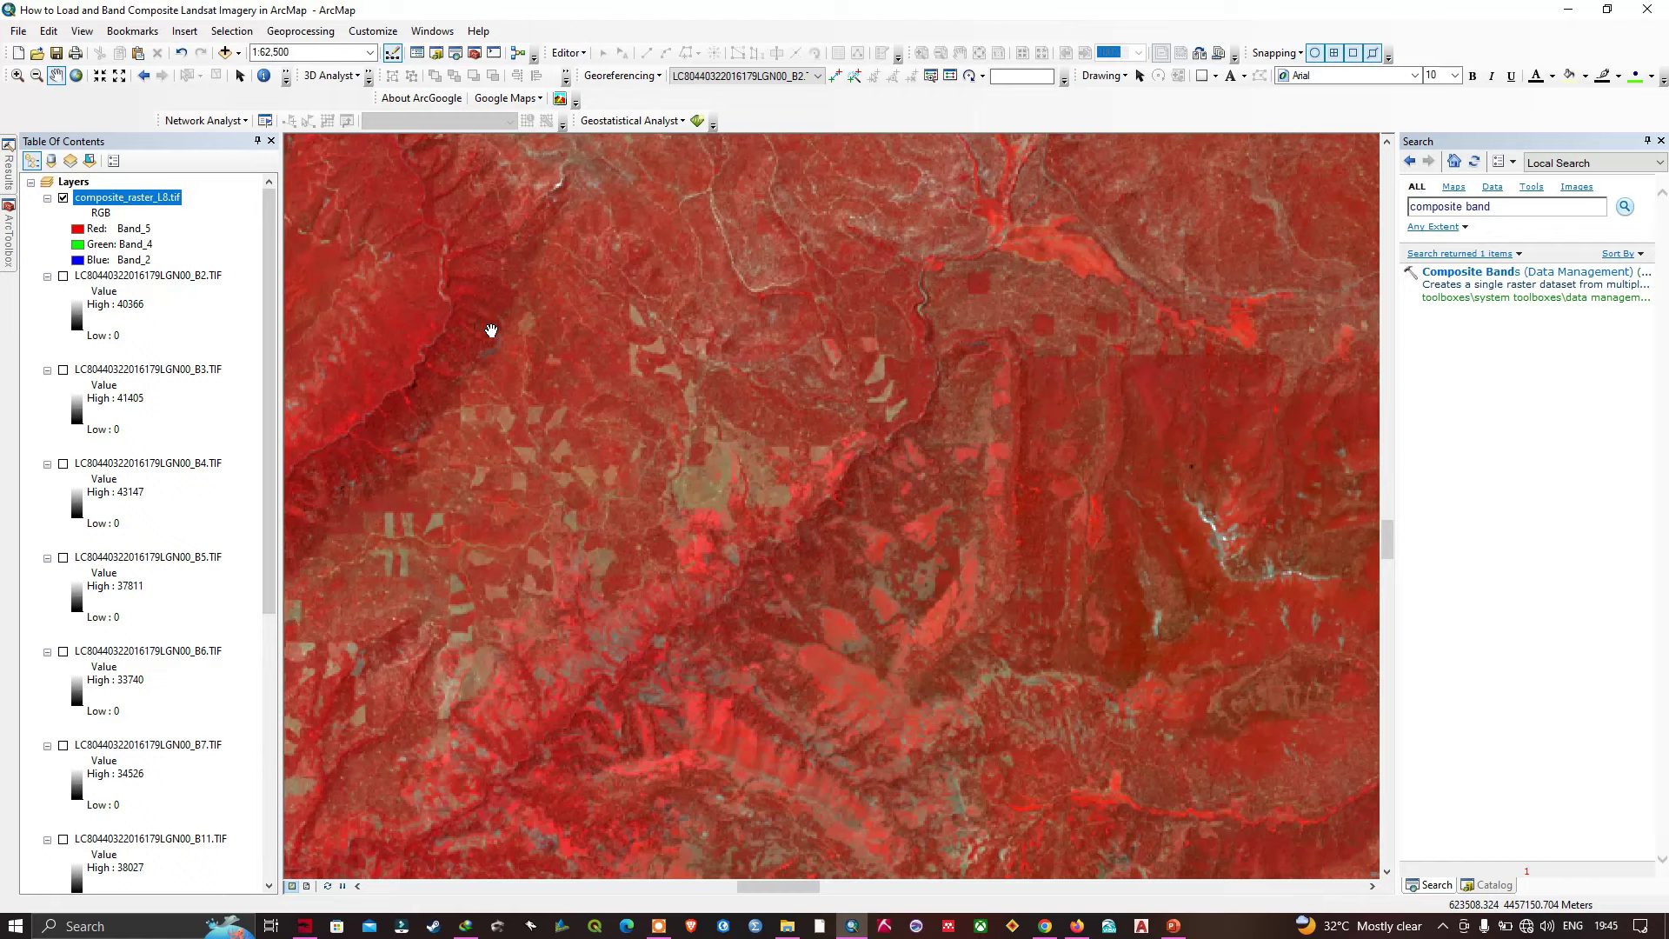
- Add Band_2, Band_3 and Band_4 from inside composite_raster_L8.tif in the Scrap folder to the map as data
{"action": "left_click", "coordinate": [240, 54]}
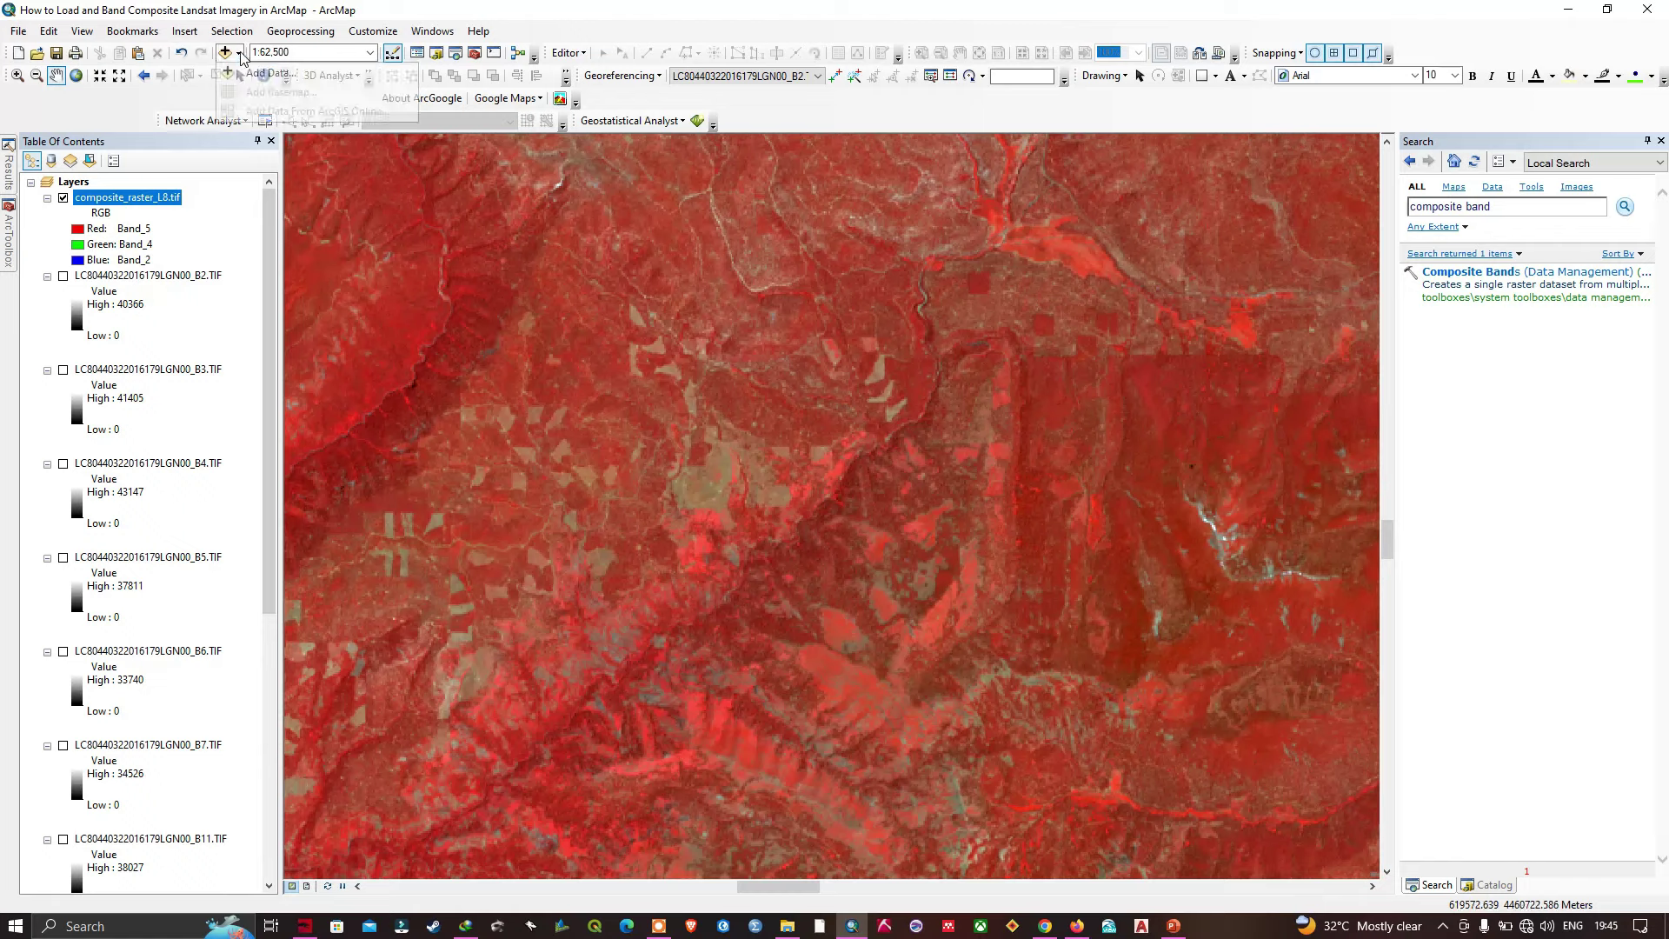
{"action": "left_click", "coordinate": [263, 73]}
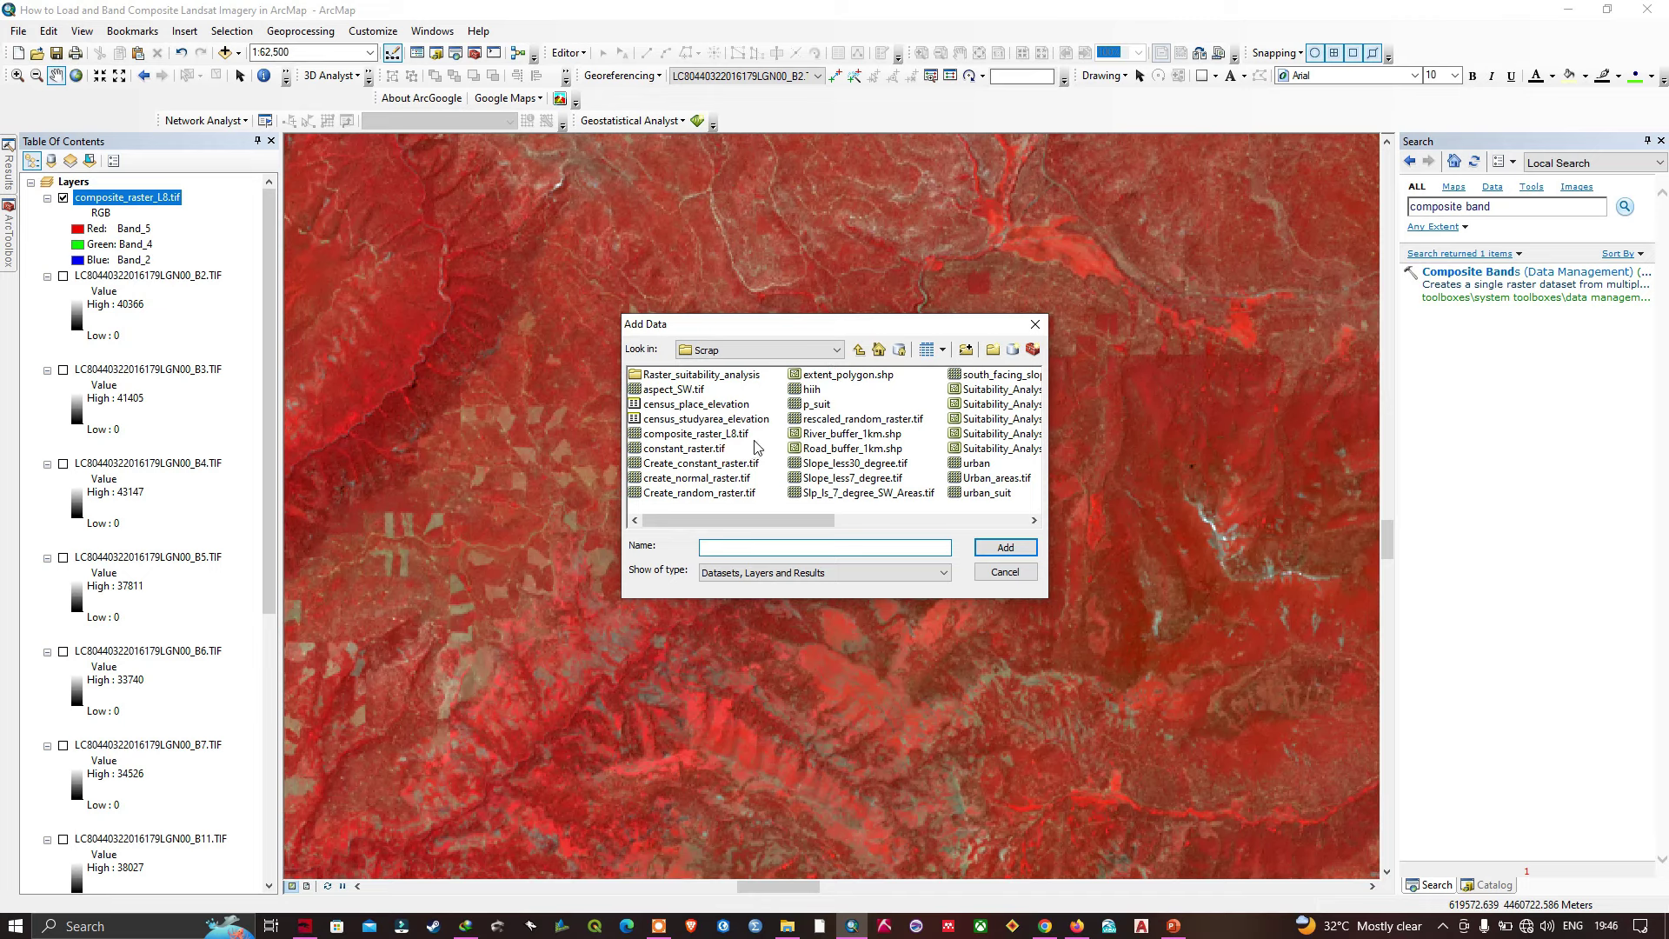
{"action": "left_click", "coordinate": [692, 438]}
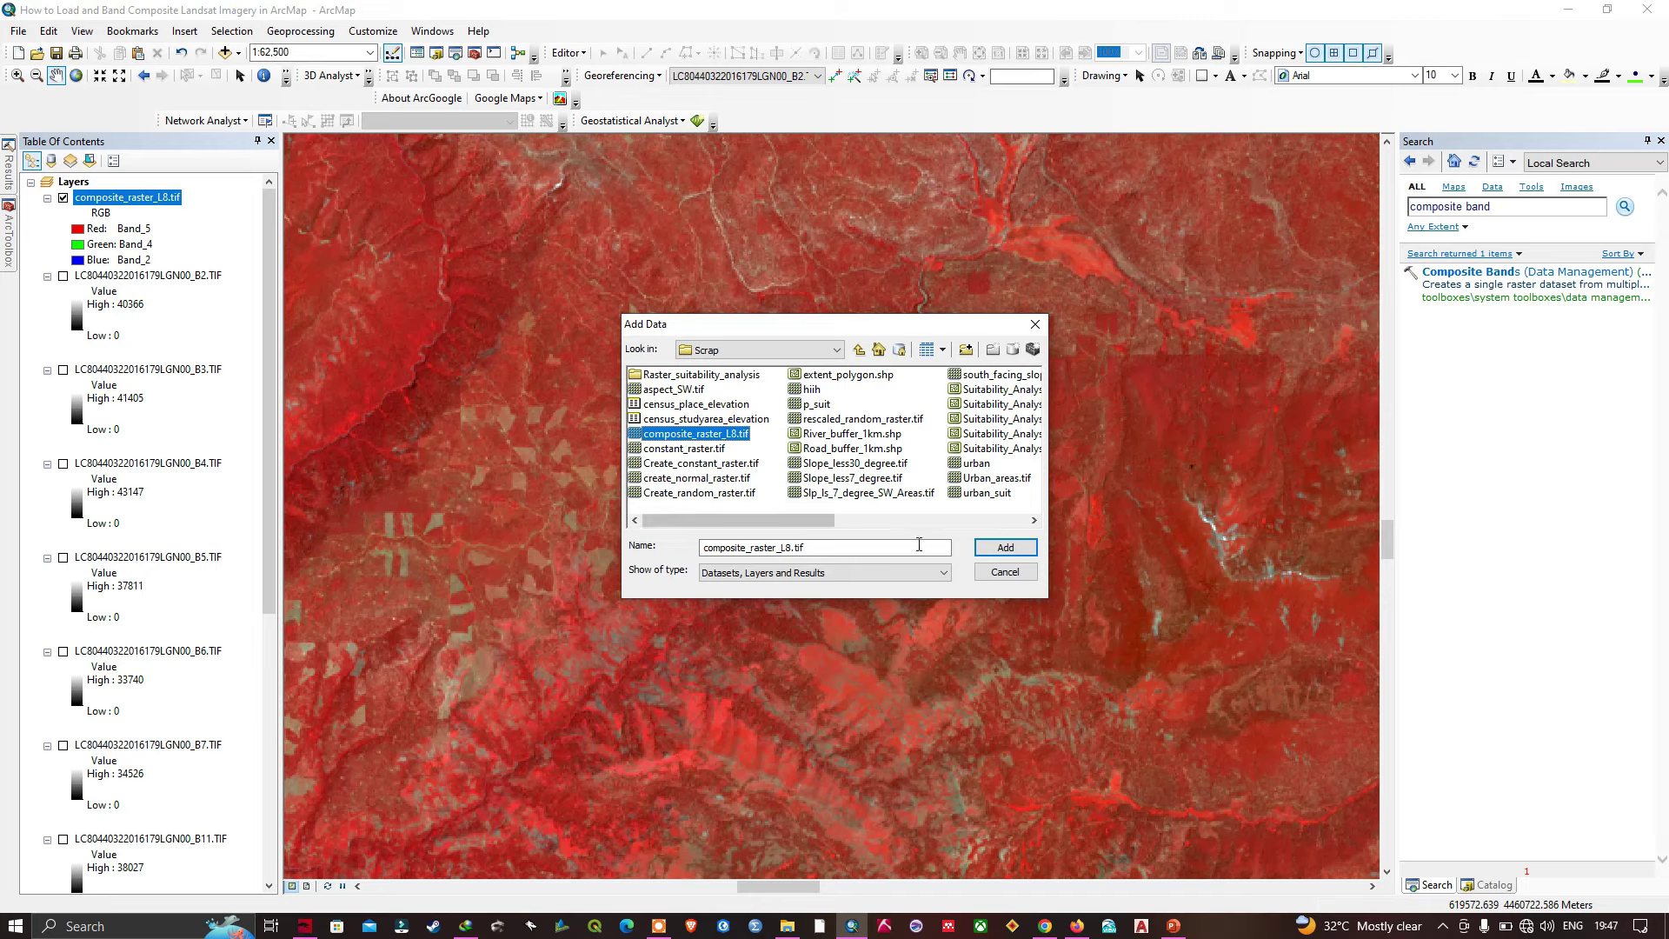
{"action": "double_click", "coordinate": [694, 436]}
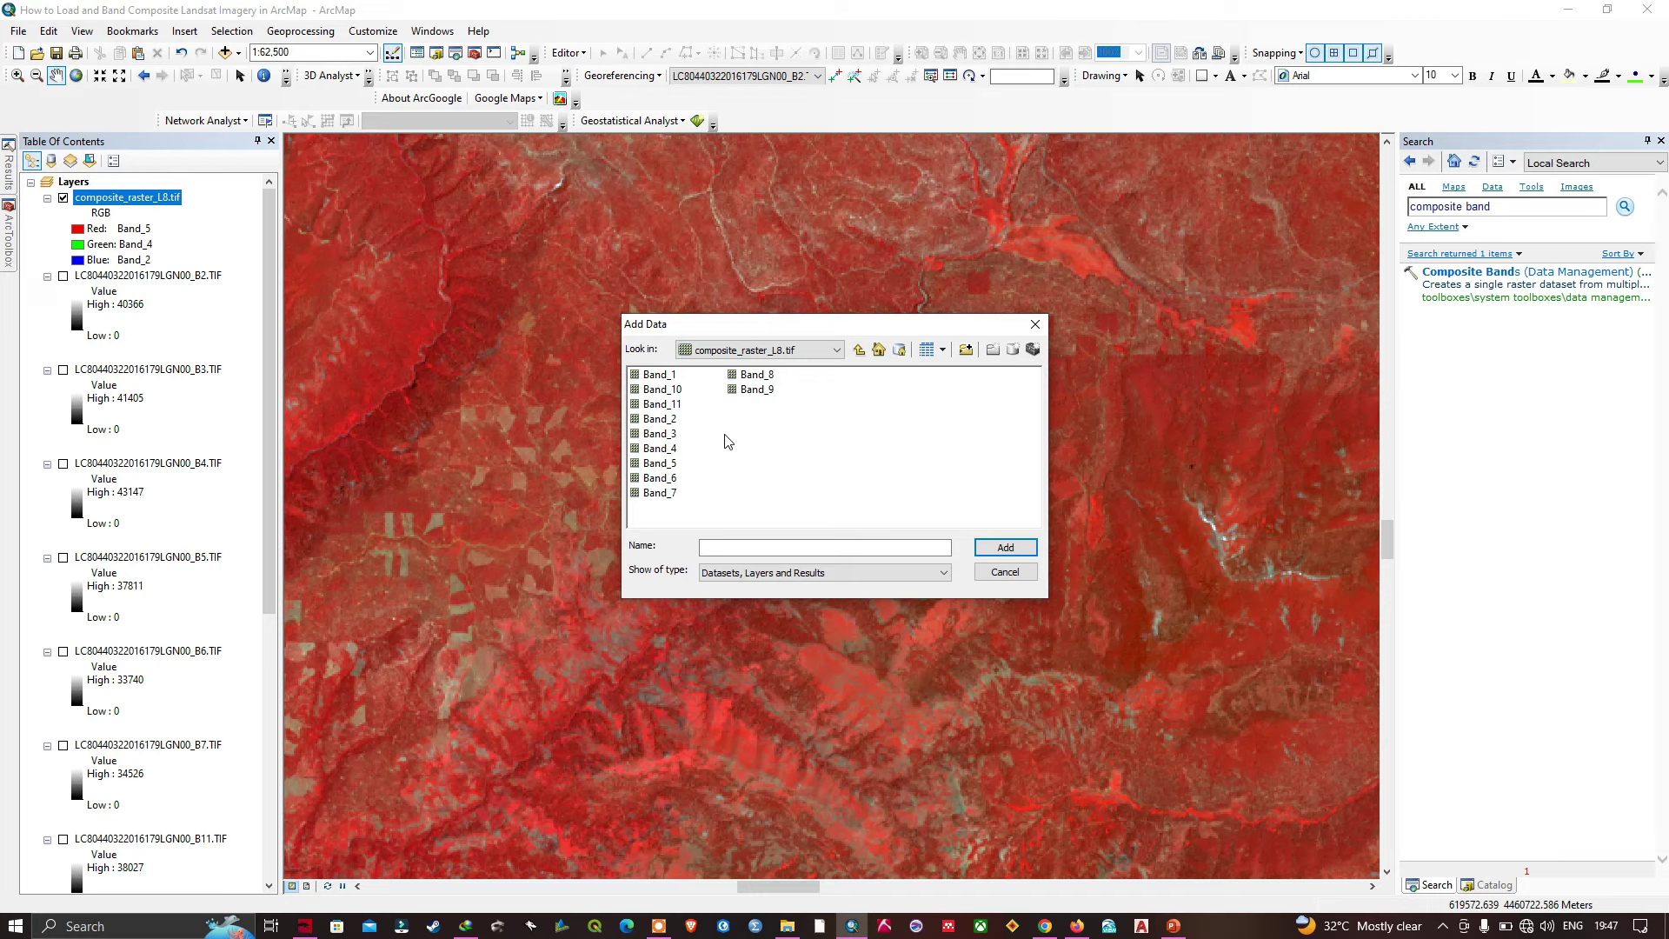
{"action": "left_click", "coordinate": [662, 419]}
{"action": "left_click", "coordinate": [670, 434], "text": "shift"}
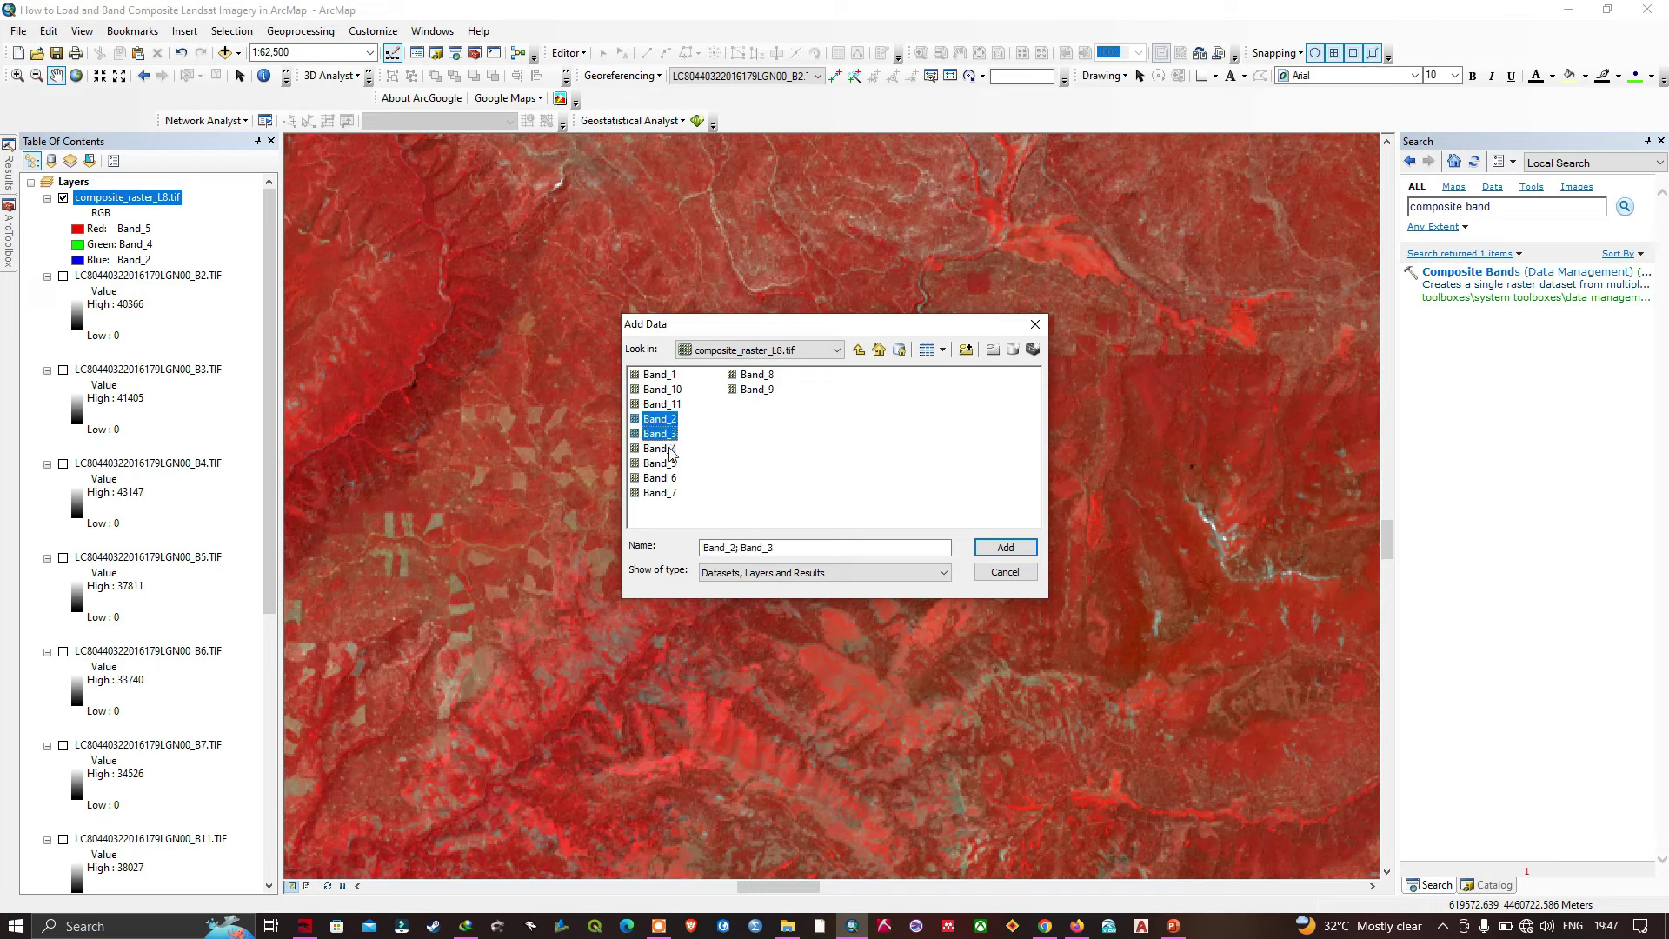
{"action": "left_click", "coordinate": [670, 450], "text": "shift"}
{"action": "left_click", "coordinate": [1005, 548]}
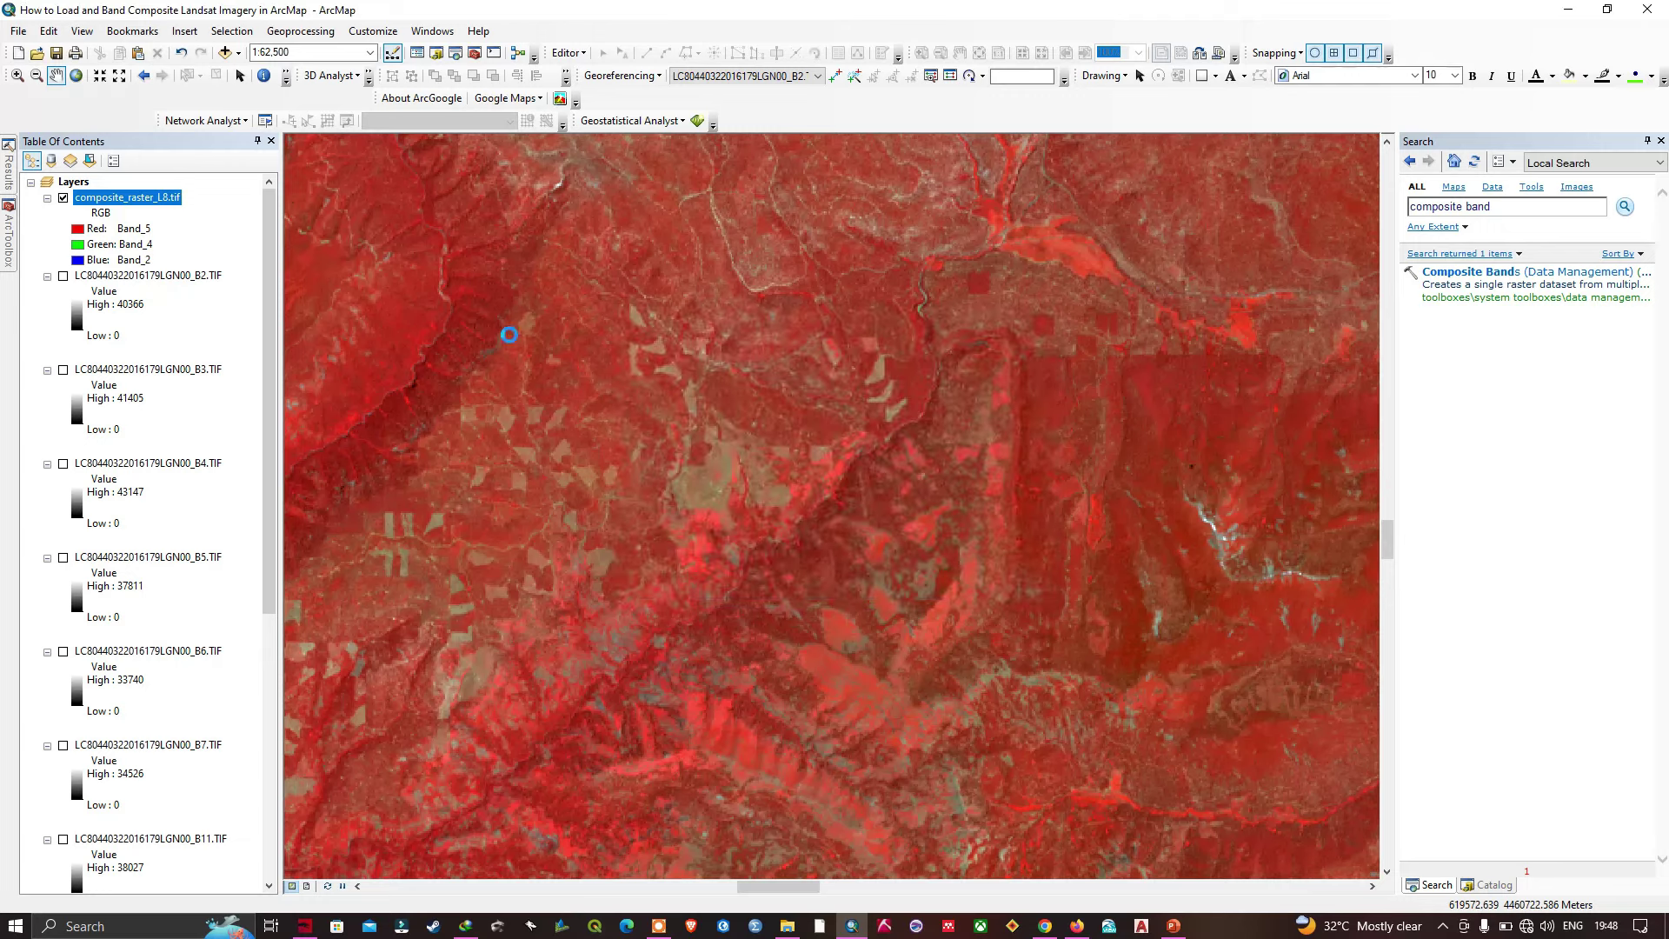